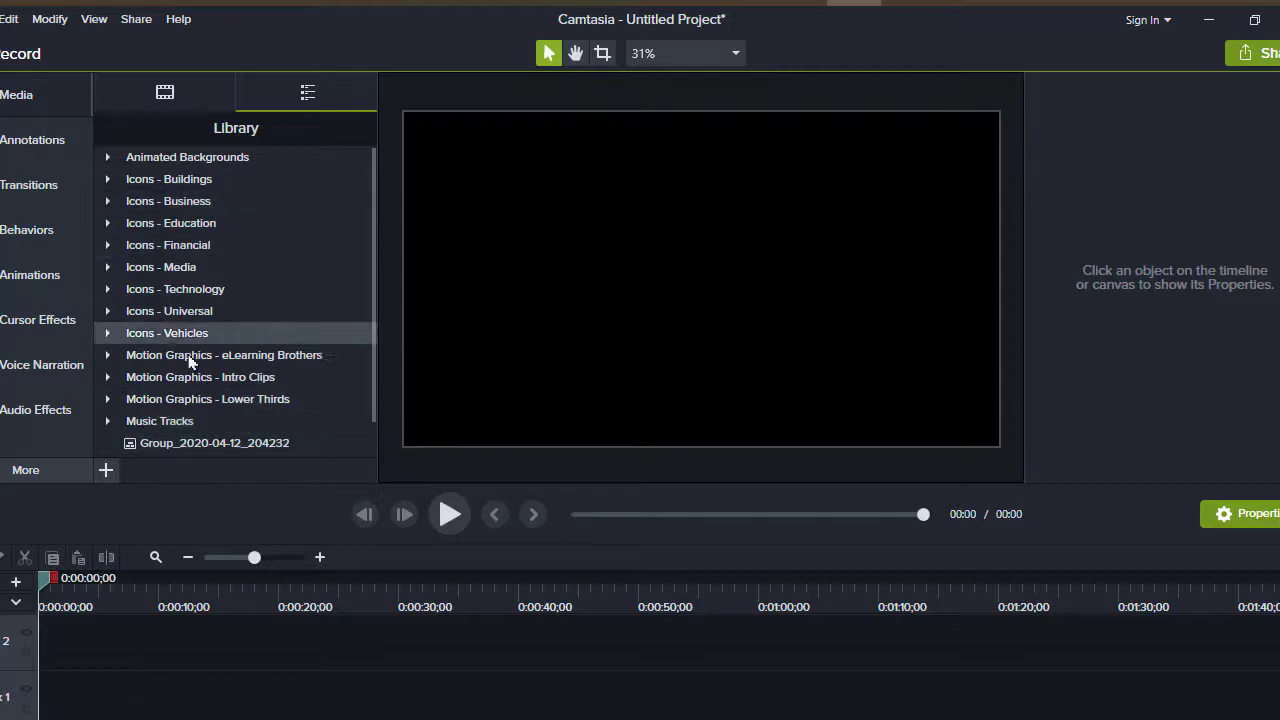
# Expand the Motion Graphics - Lower Thirds folder in the library and select the electricbox-01-91 asset.
pyautogui.scroll(-1, 200, 362)
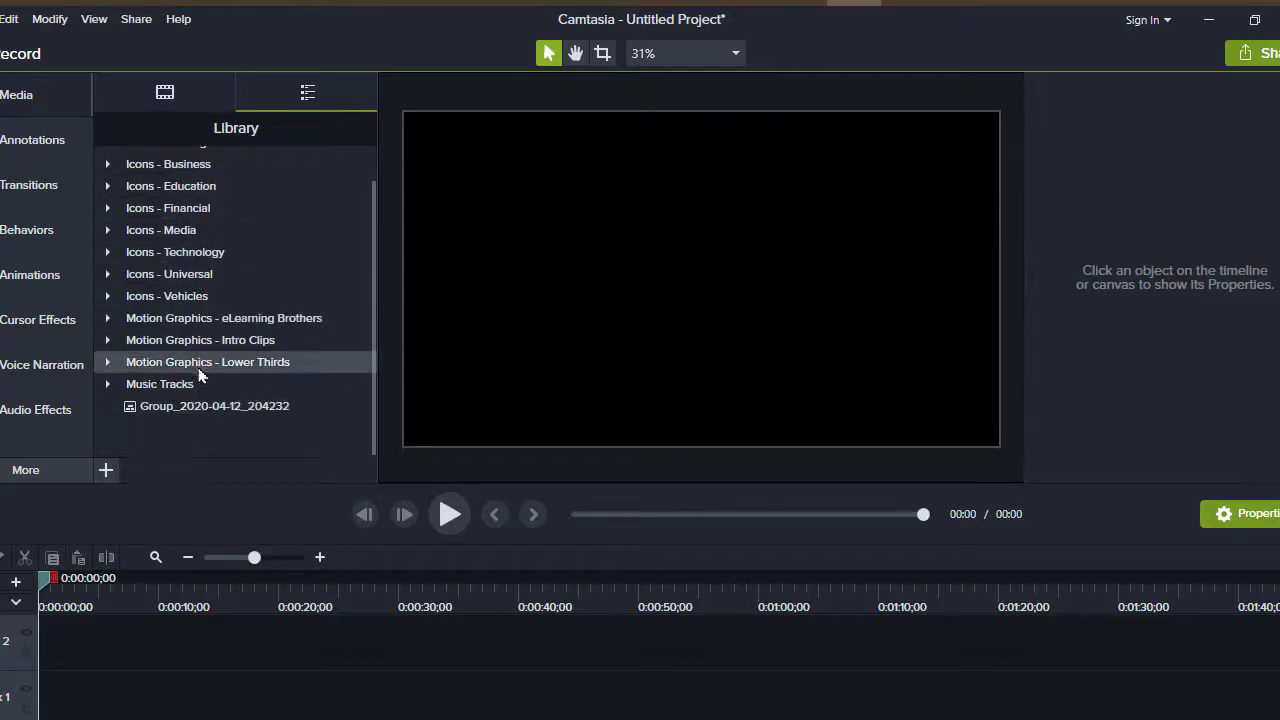
pyautogui.scroll(1, 168, 305)
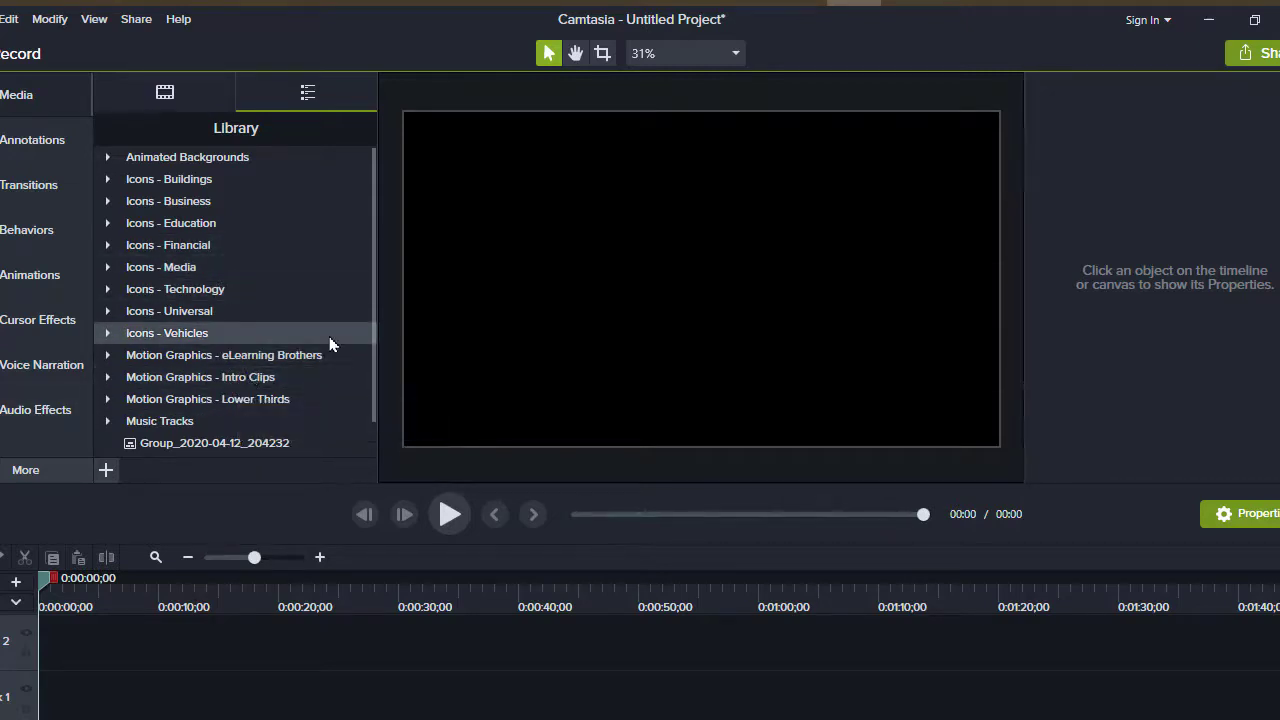
pyautogui.click(108, 399)
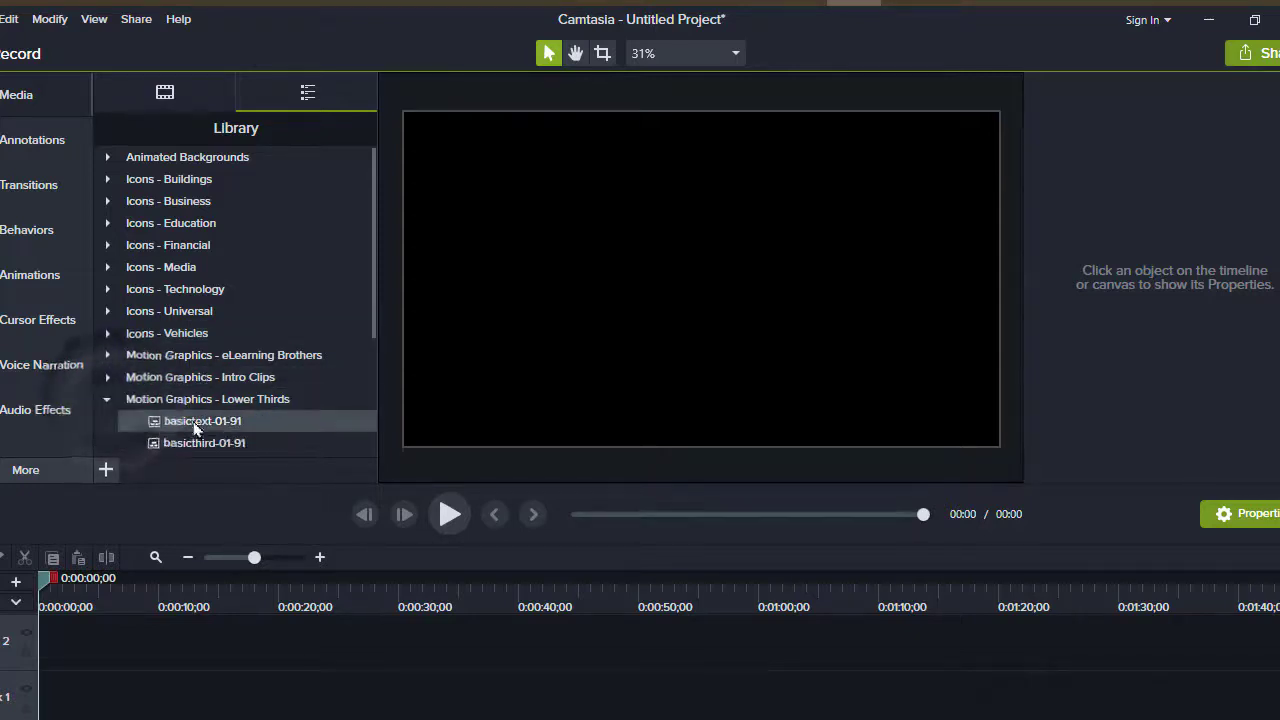
pyautogui.scroll(-2, 262, 365)
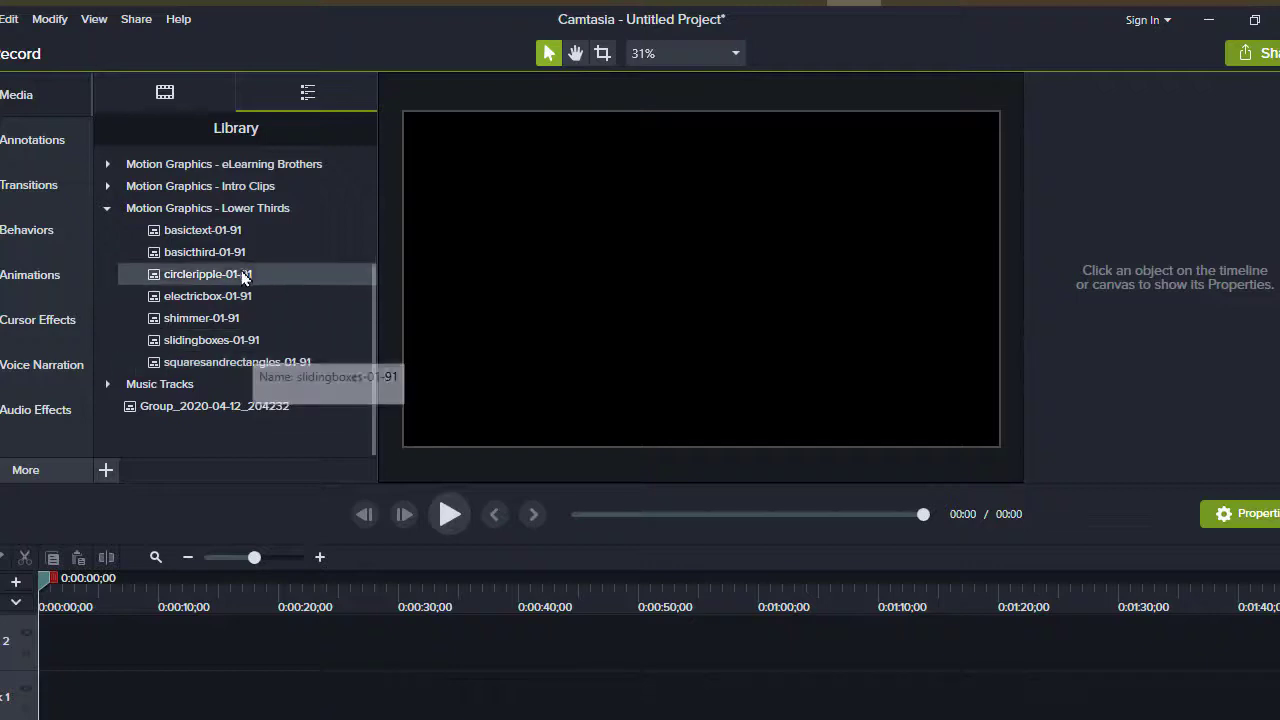
pyautogui.scroll(-1, 215, 315)
pyautogui.click(217, 293)
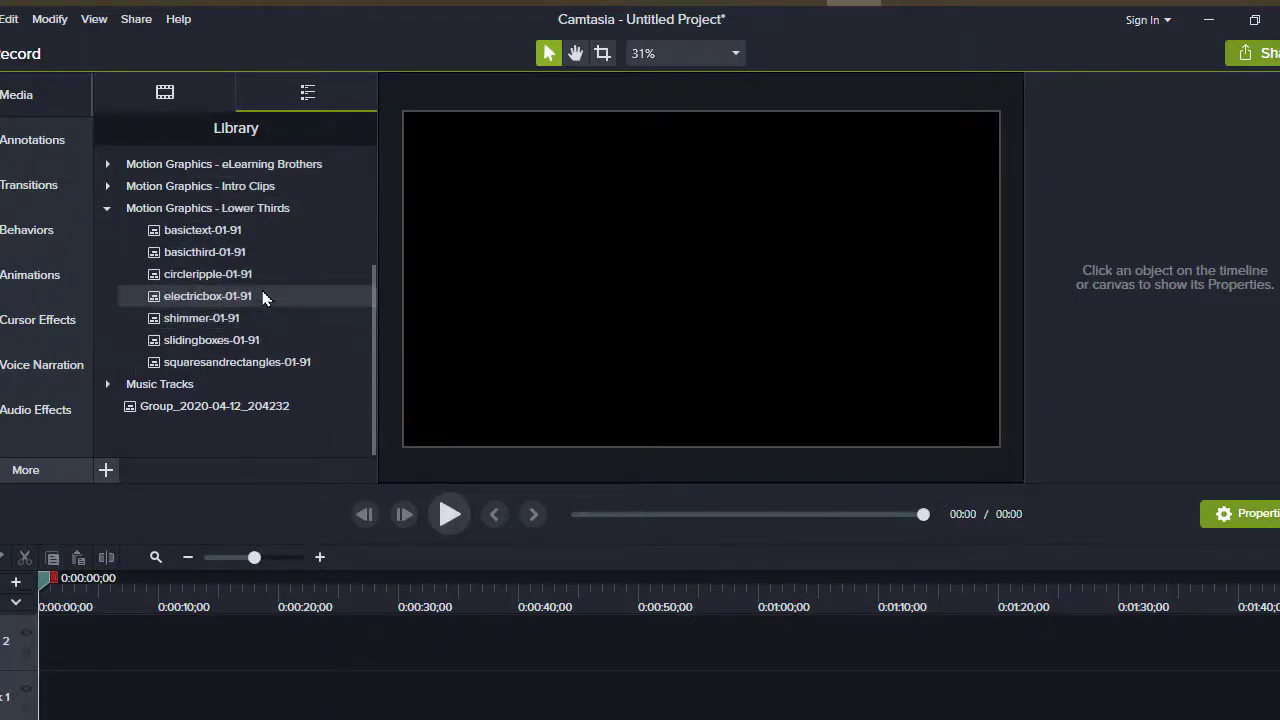
# Preview the electricbox-01-91 lower third, replay its animation from the beginning, and close the preview.
pyautogui.doubleClick(263, 296)
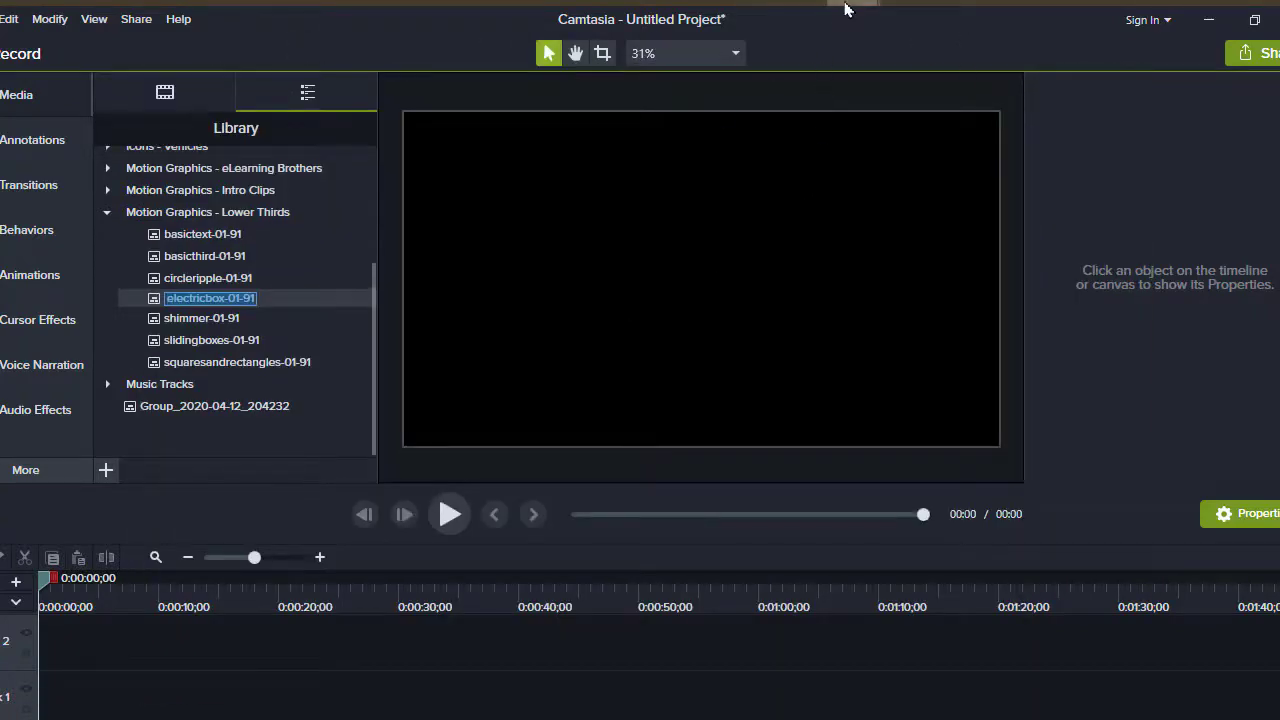
pyautogui.moveTo(848, 6)
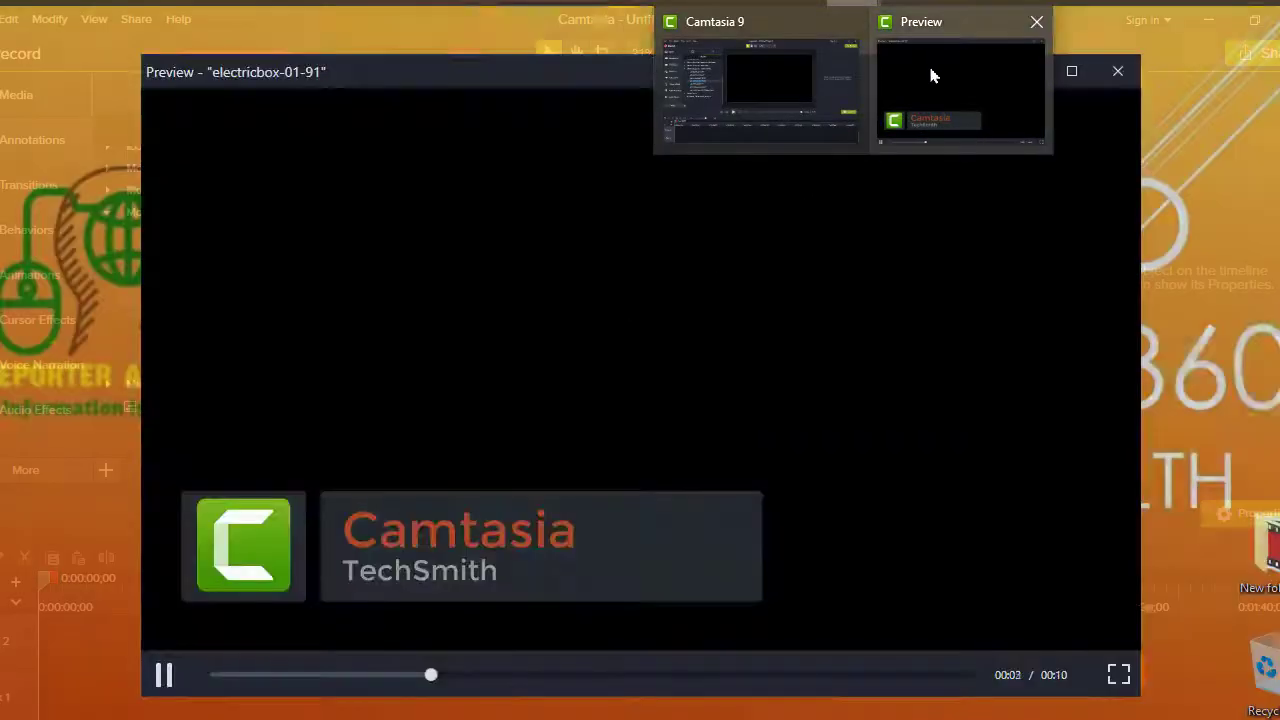
pyautogui.click(928, 75)
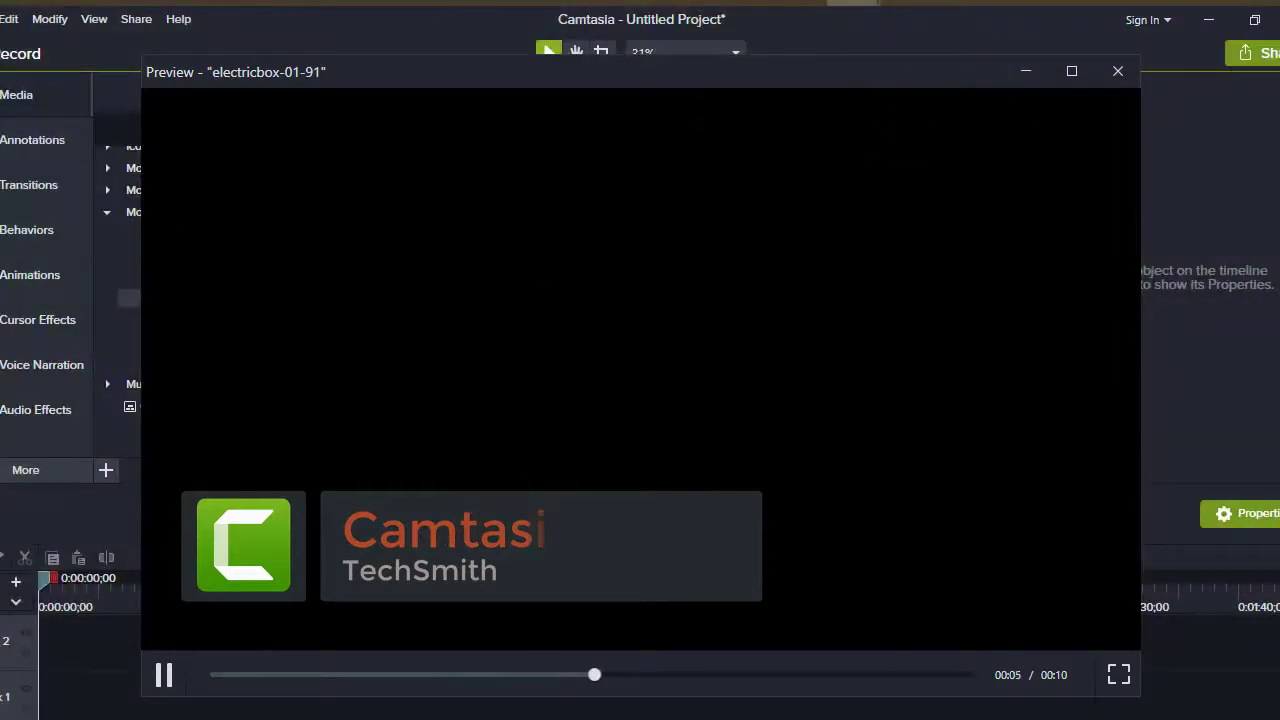
pyautogui.click(220, 676)
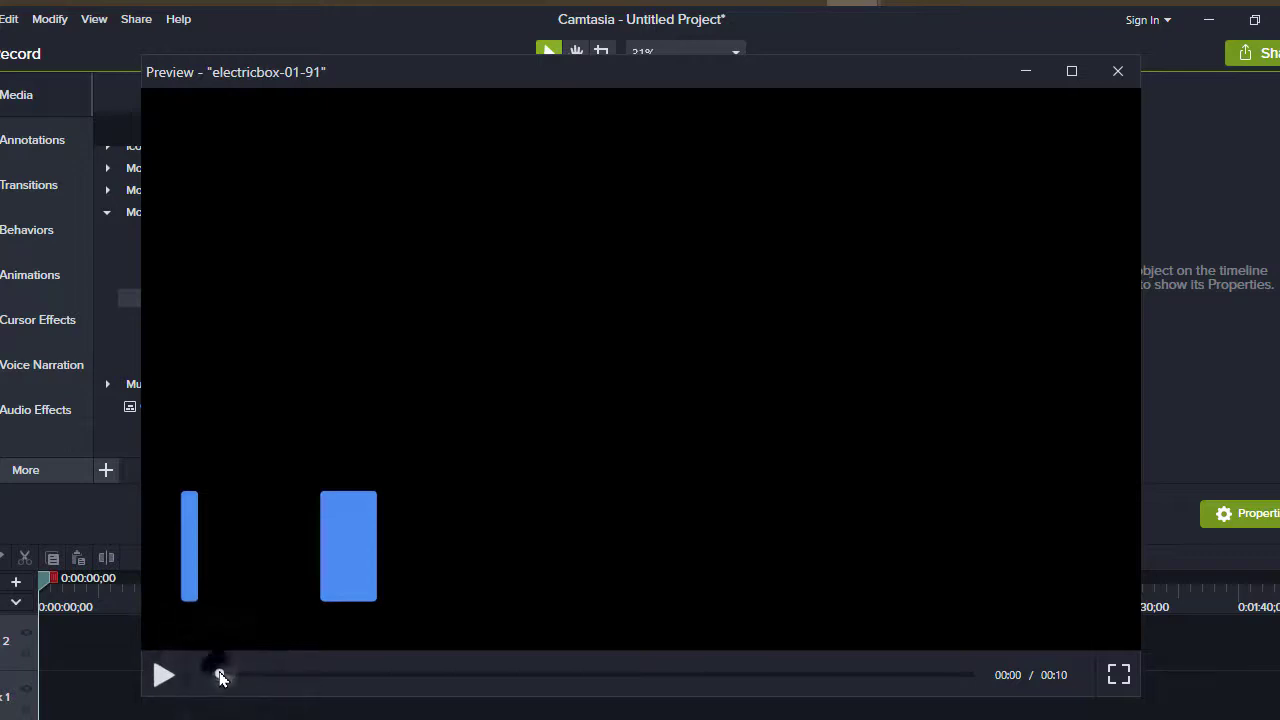
pyautogui.click(161, 676)
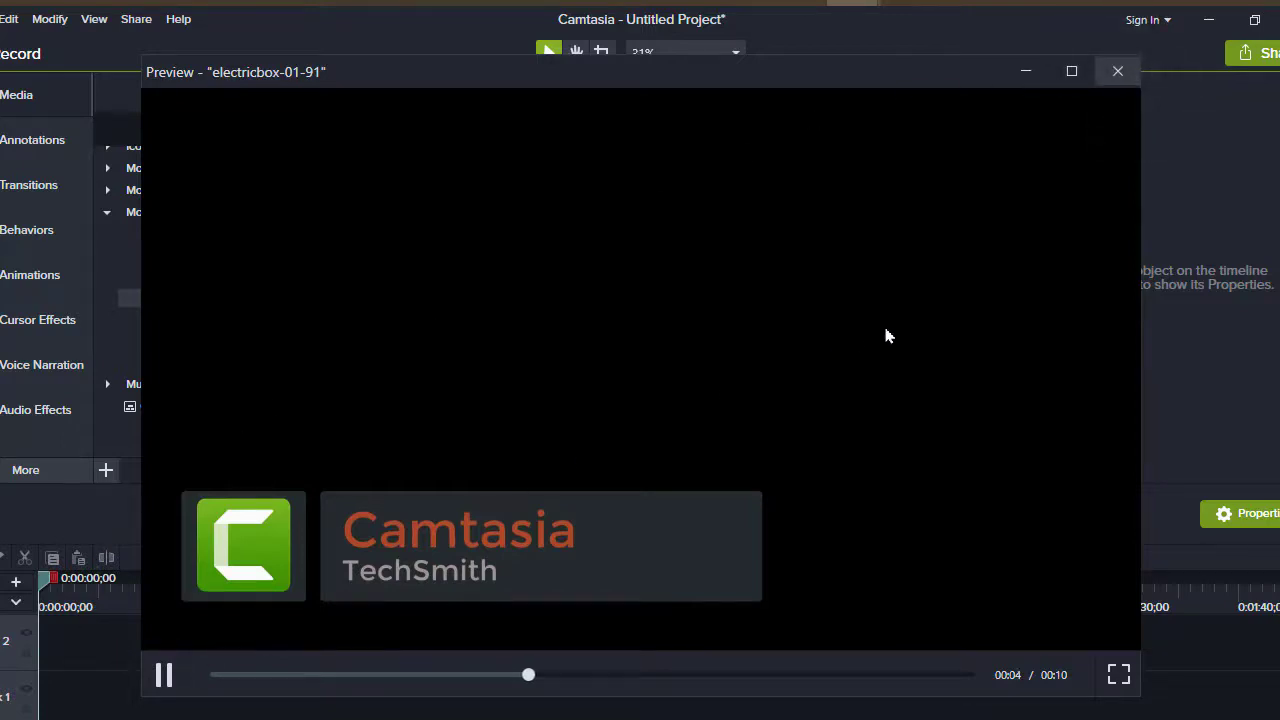
pyautogui.press('Escape')
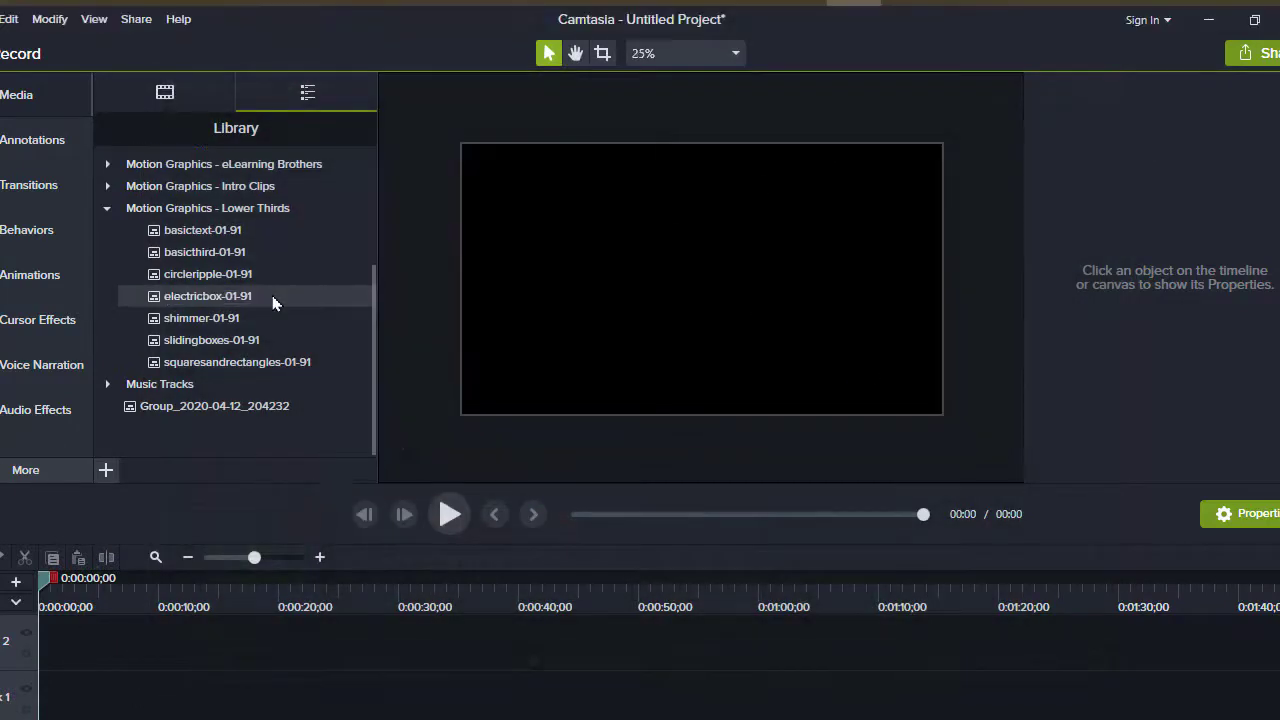
# Add the electricbox-01-91 lower third to track 2 at the start of the timeline.
pyautogui.click(272, 303)
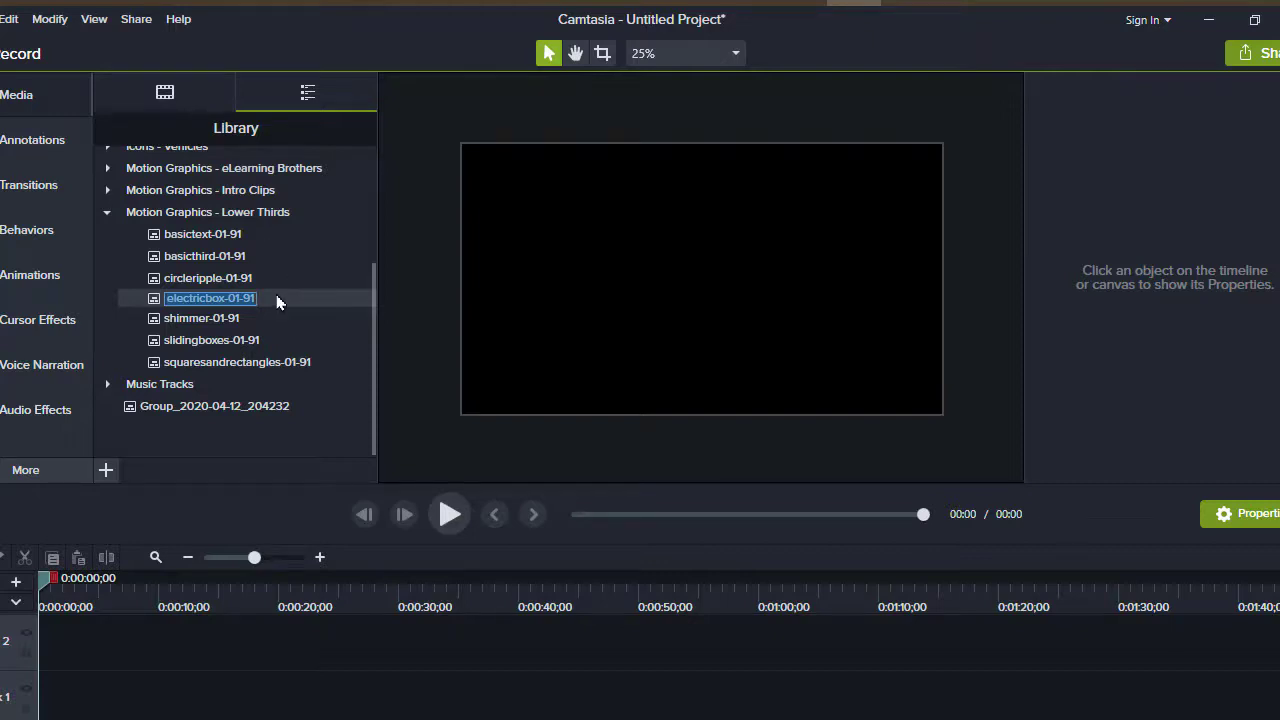
pyautogui.moveTo(279, 298); pyautogui.dragTo(194, 477)
pyautogui.press('Escape')
pyautogui.moveTo(290, 297); pyautogui.dragTo(70, 700)
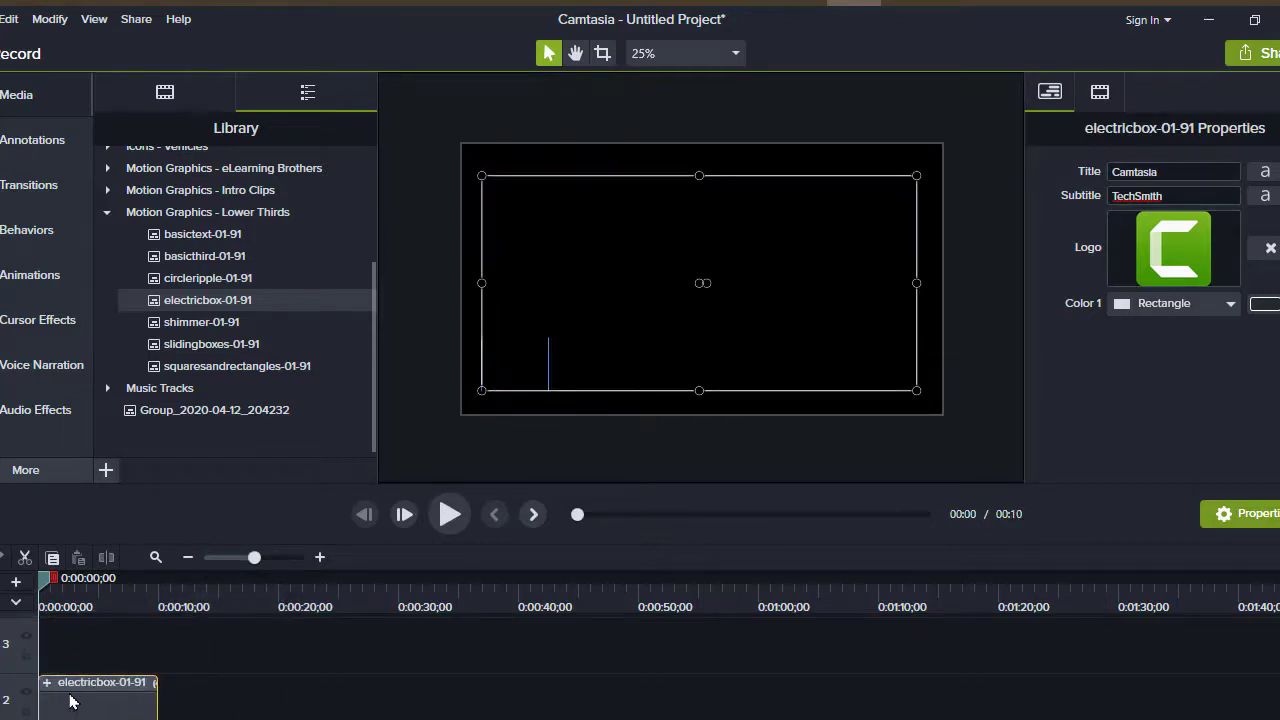
# Expand the electricbox-01-91 group on the timeline and select its Camtasia logo image among the title, subtitle and logo elements.
pyautogui.scroll(-1, 550, 695)
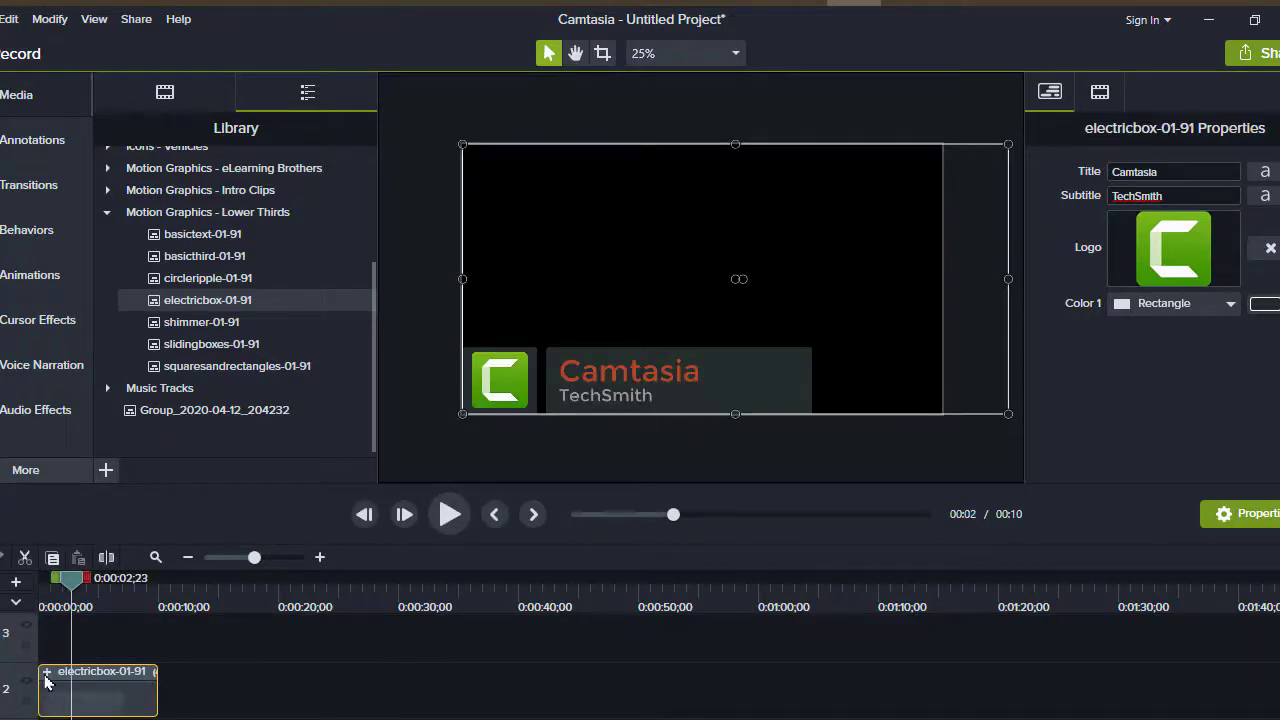
pyautogui.click(46, 671)
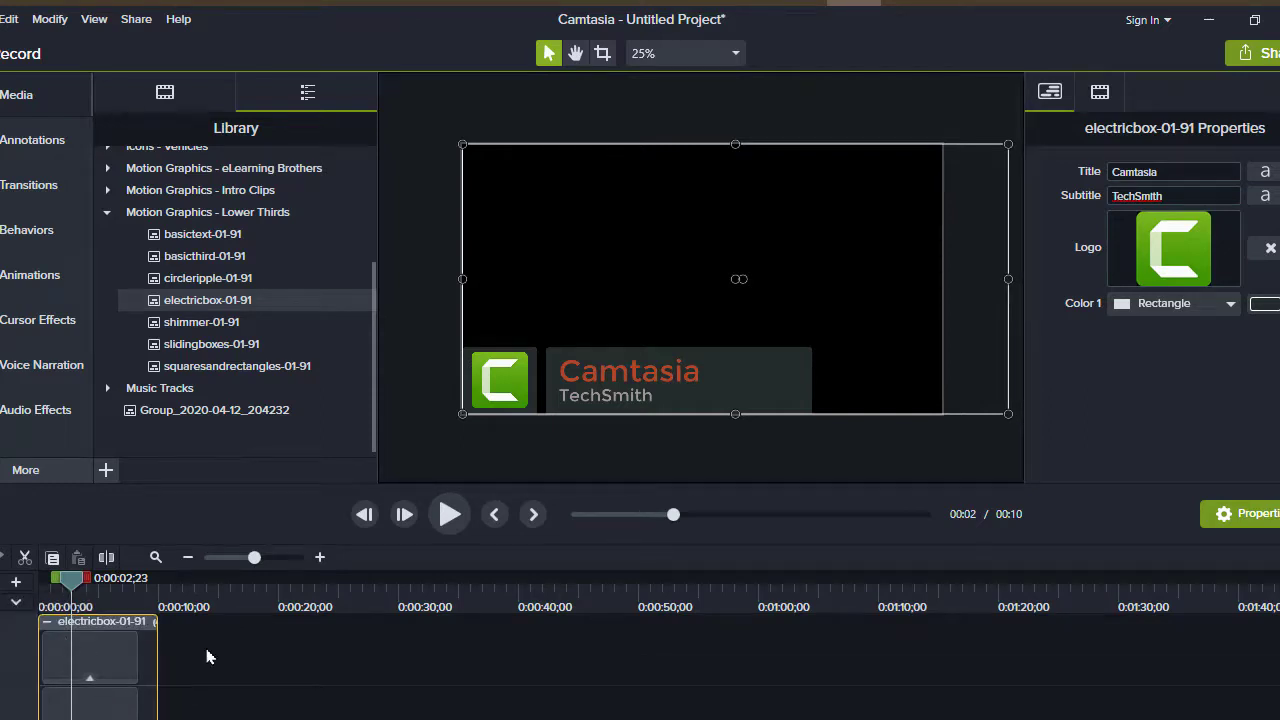
pyautogui.scroll(-1, 142, 692)
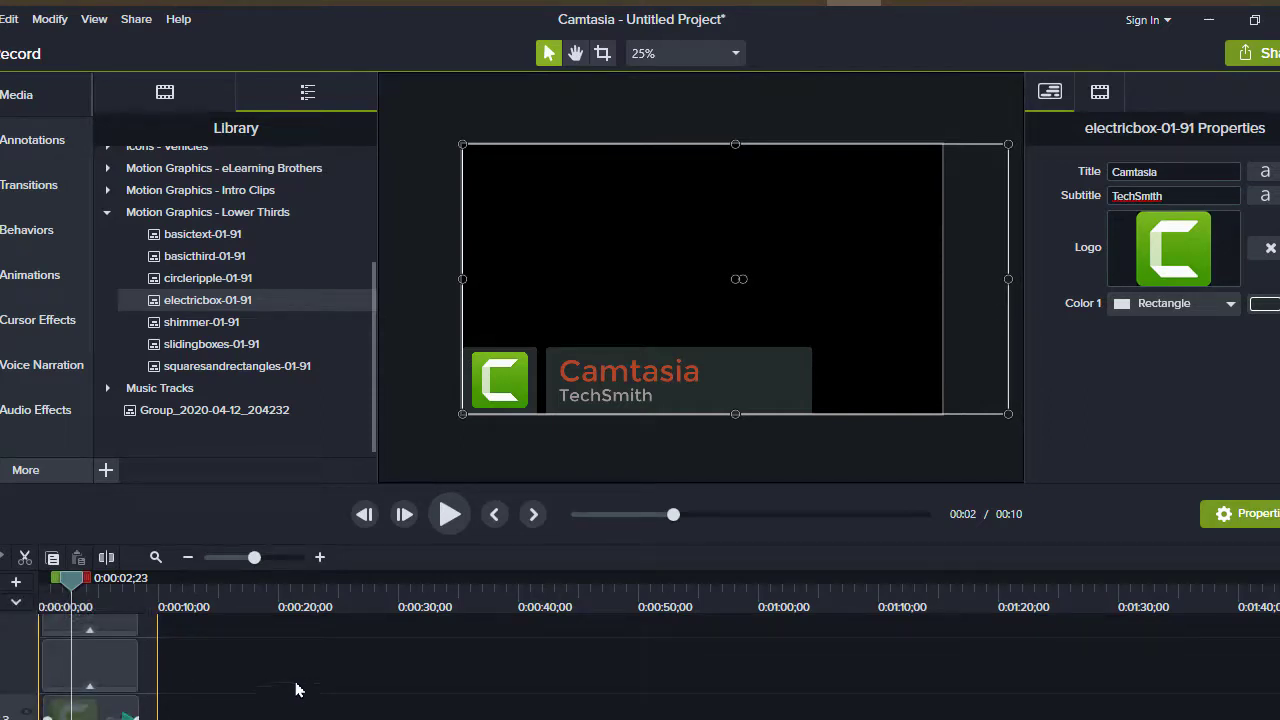
pyautogui.click(492, 391)
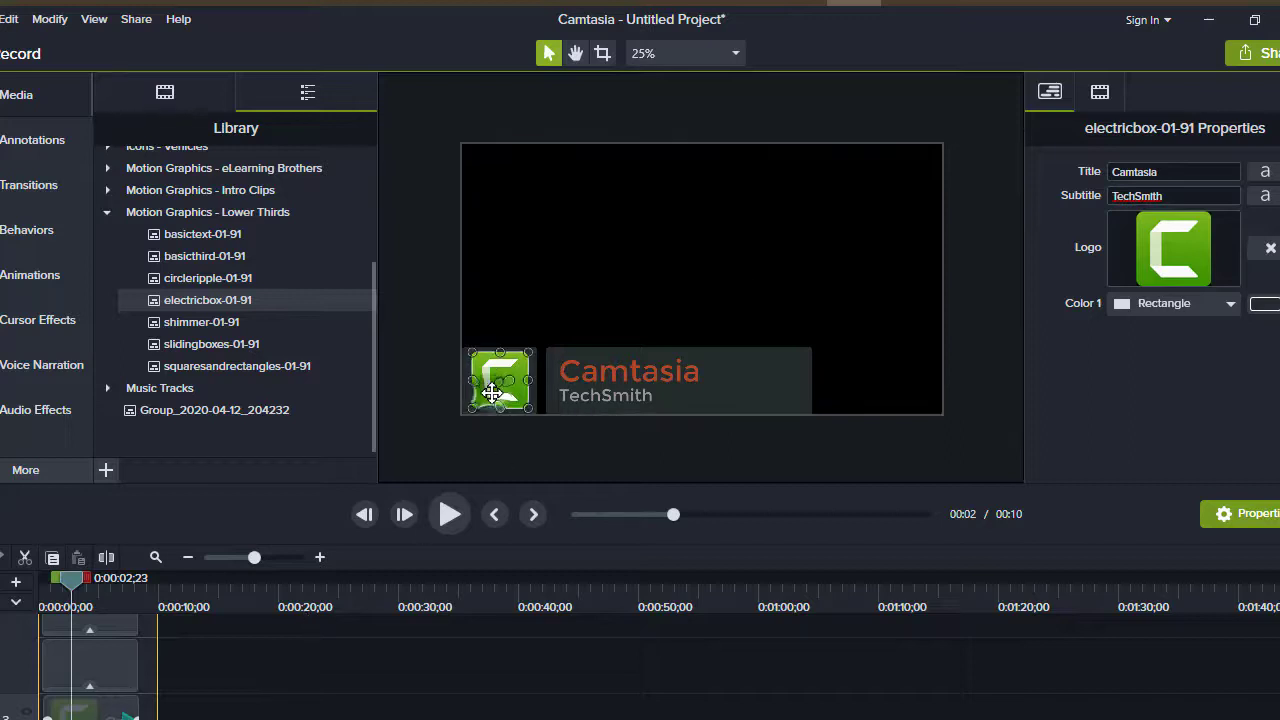
pyautogui.click(637, 374)
pyautogui.click(624, 400)
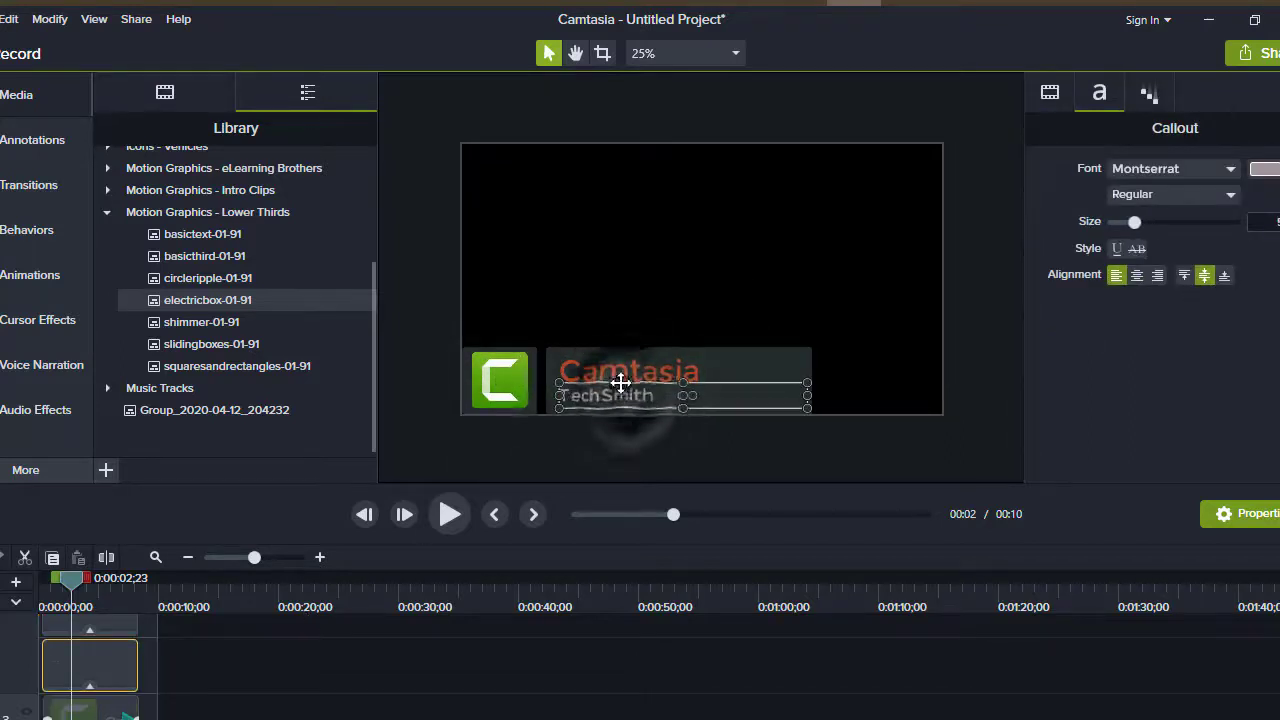
pyautogui.click(625, 375)
pyautogui.click(500, 386)
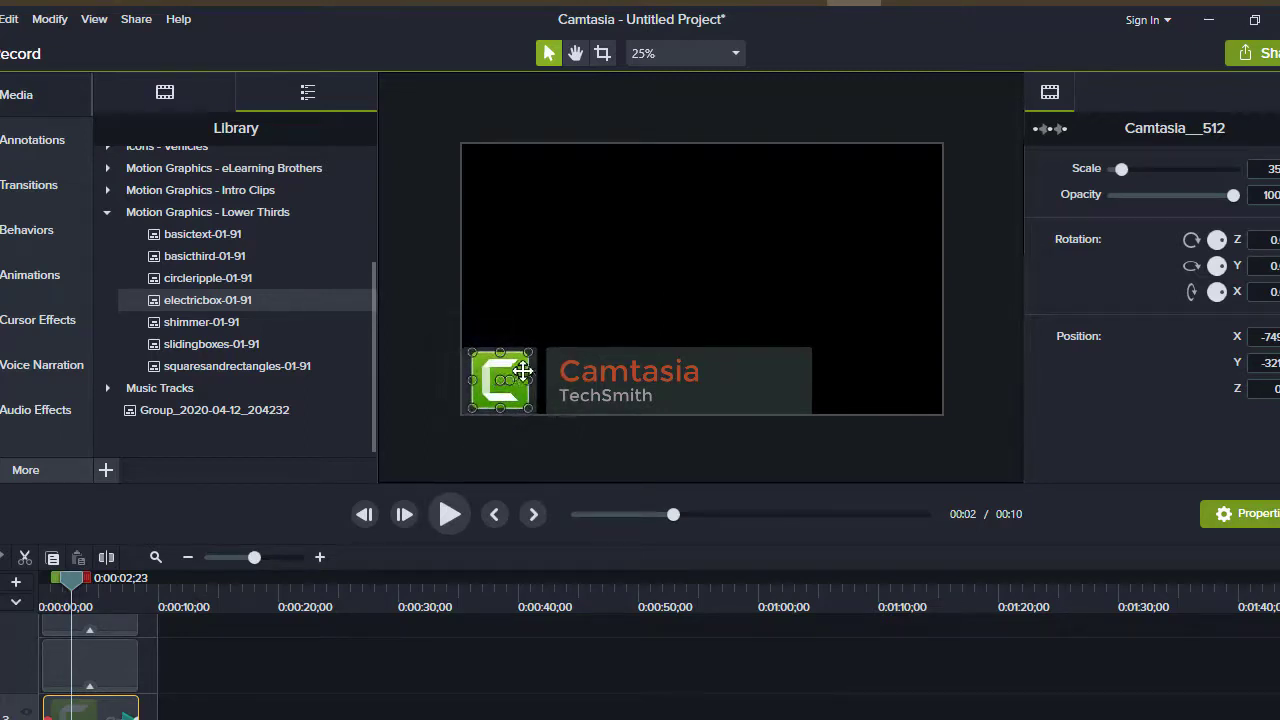
# Update the logo clip's media with LOGO RA360.png from the channel's LOGO folder on the YOUTUBE (E:) drive.
pyautogui.scroll(-2, 92, 640)
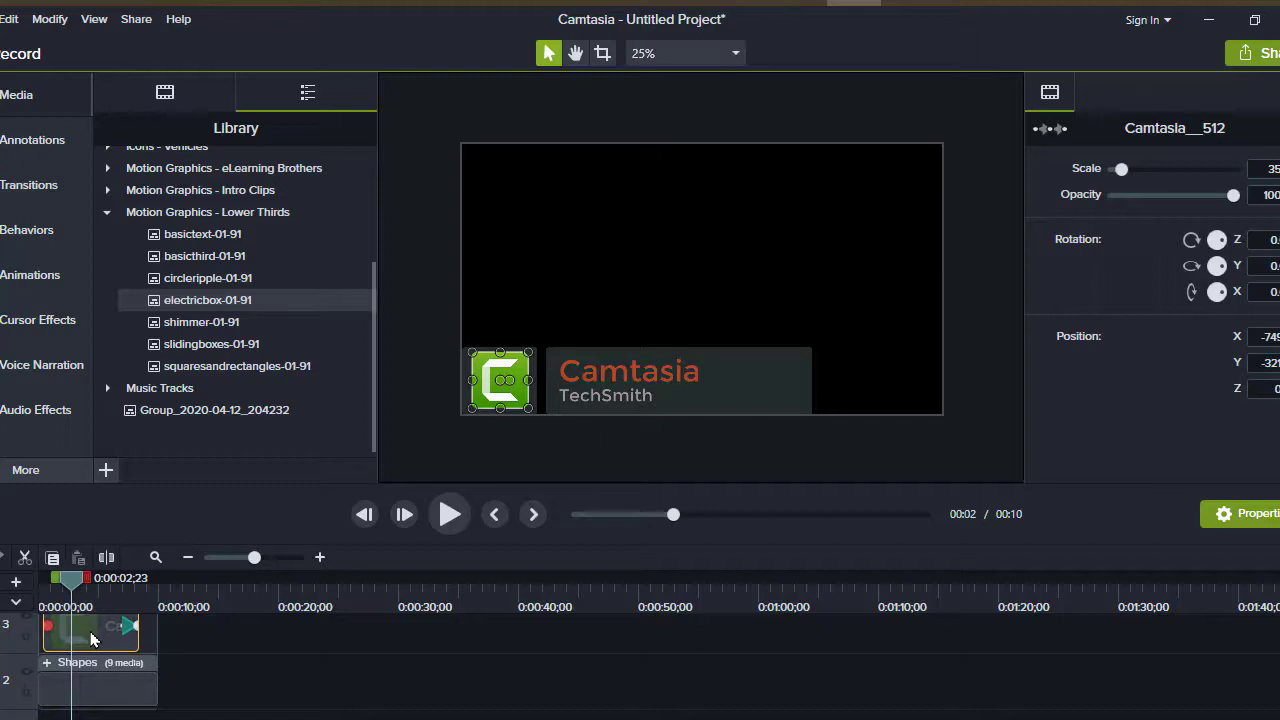
pyautogui.rightClick(92, 640)
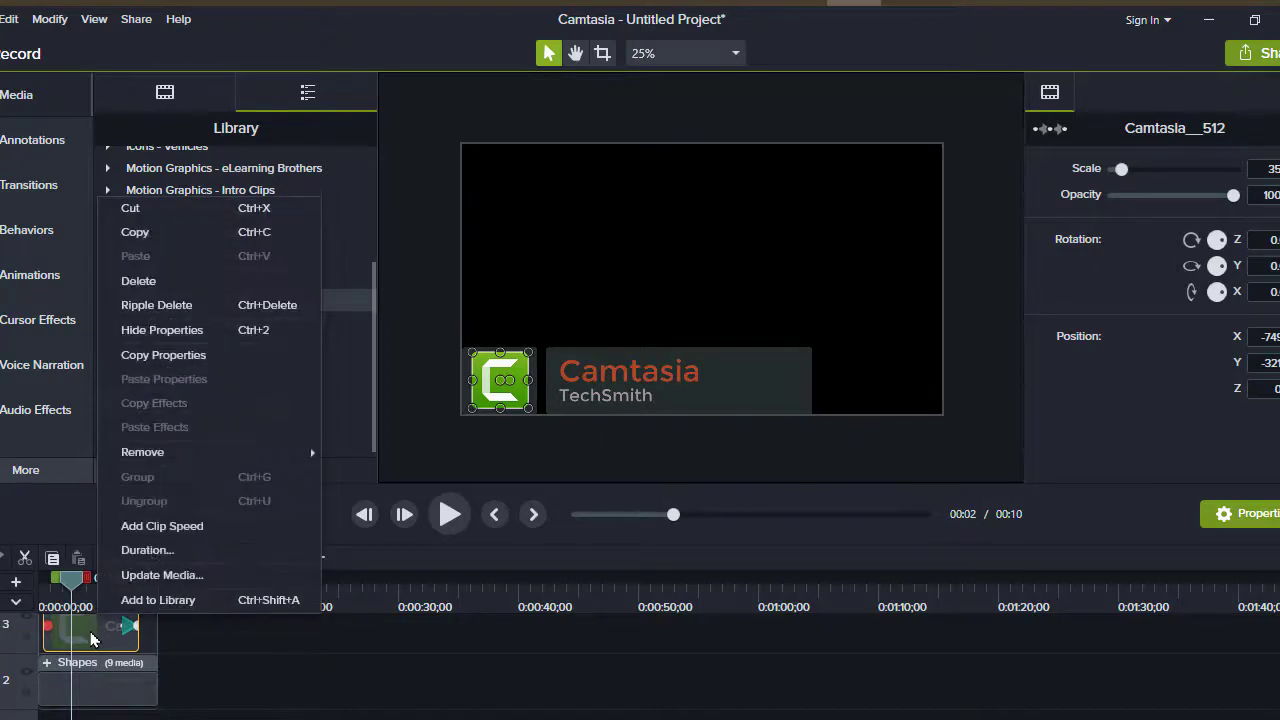
pyautogui.click(162, 575)
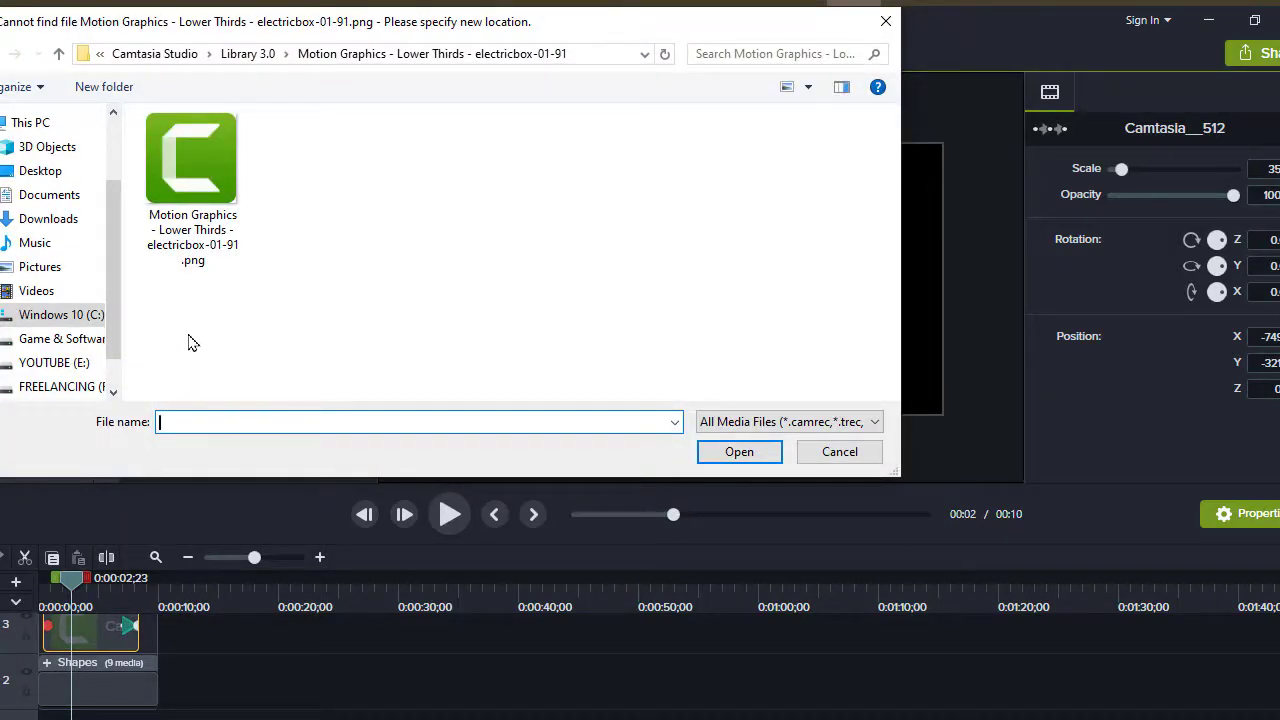
pyautogui.scroll(-1, 90, 326)
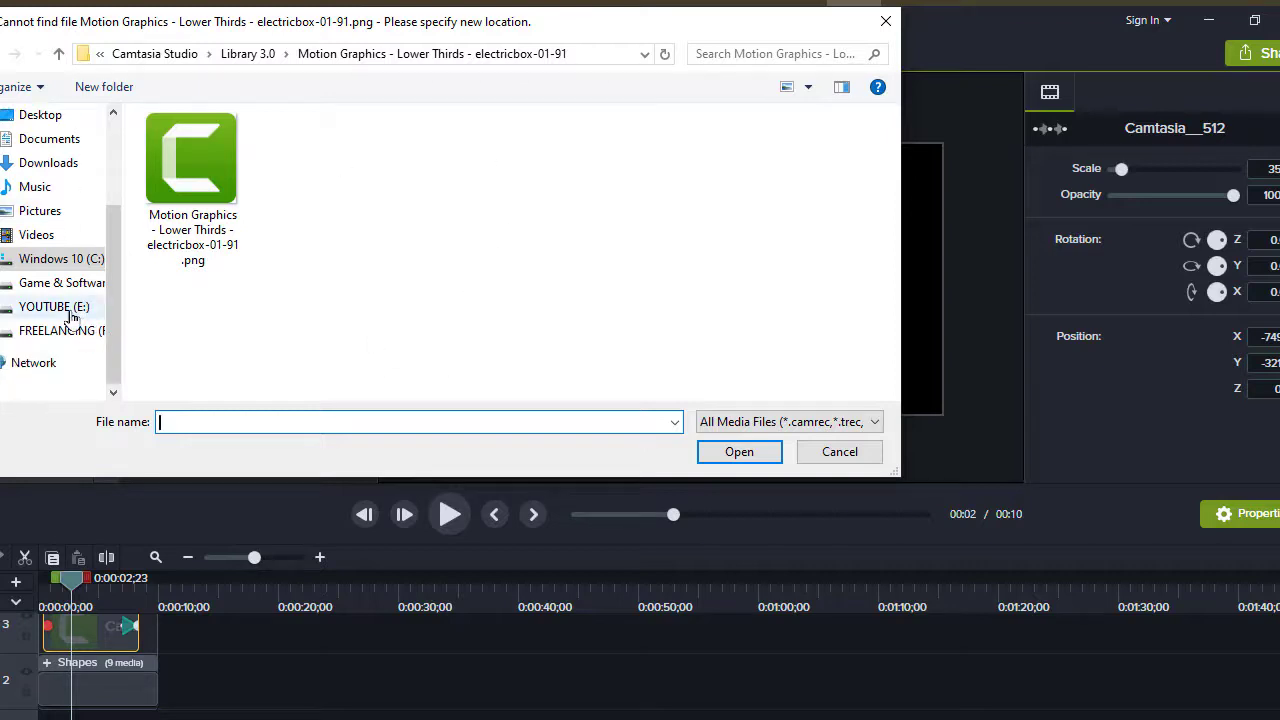
pyautogui.click(62, 310)
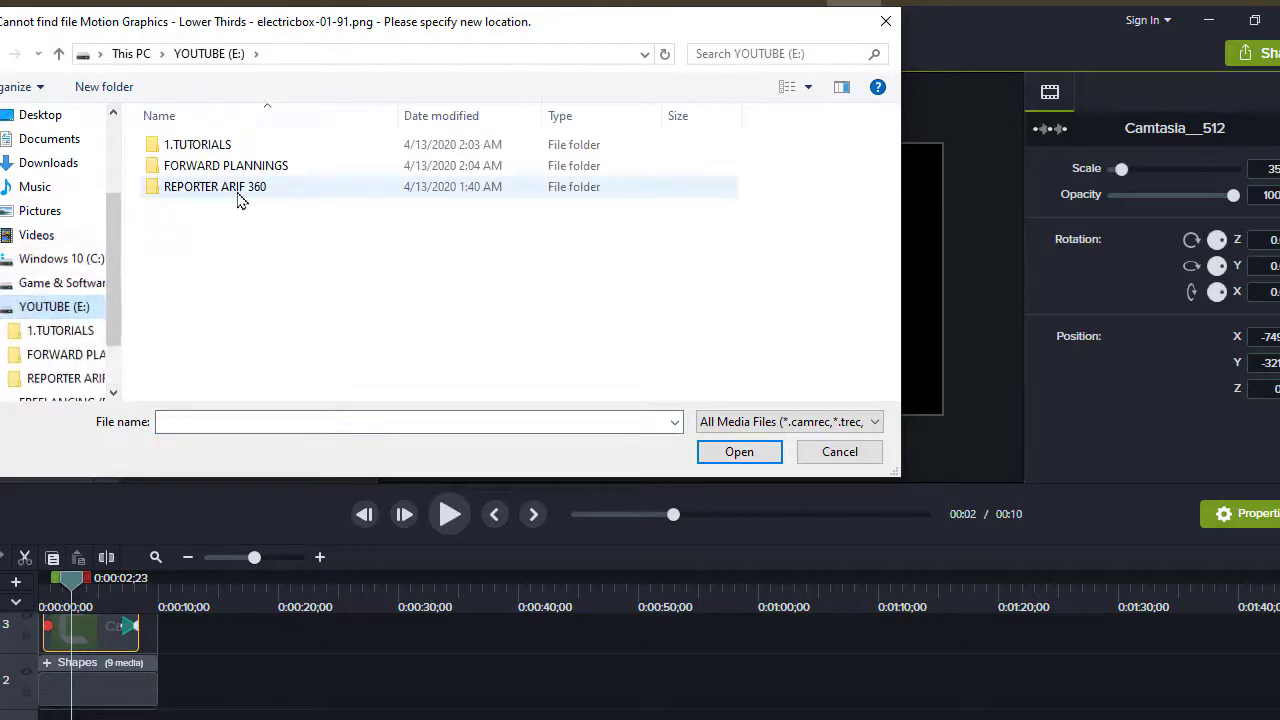
pyautogui.doubleClick(228, 192)
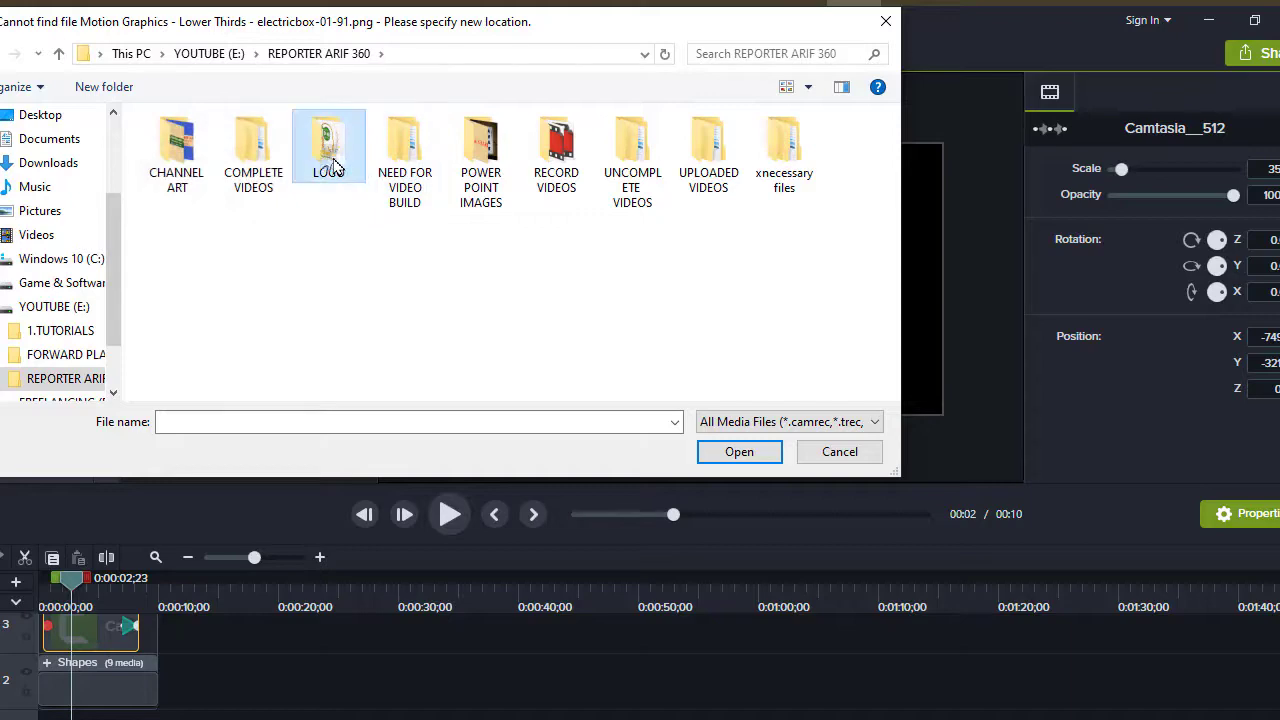
pyautogui.doubleClick(335, 167)
pyautogui.click(318, 200)
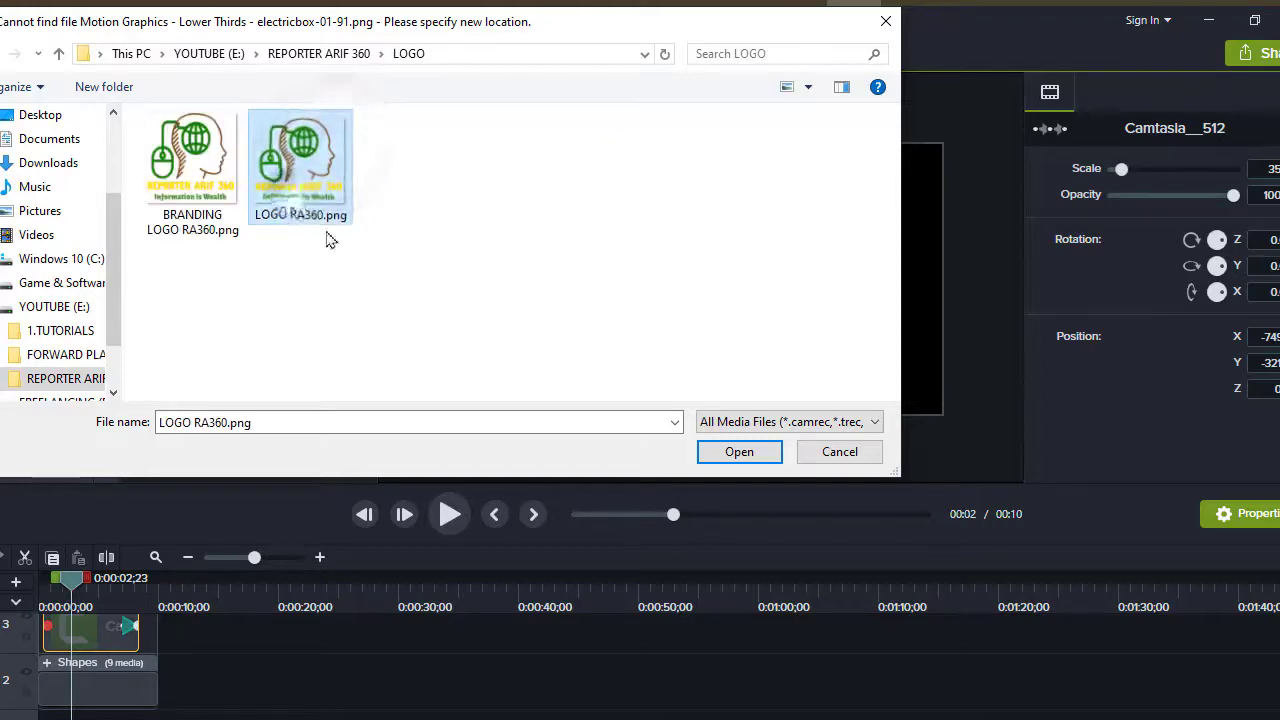
pyautogui.click(758, 458)
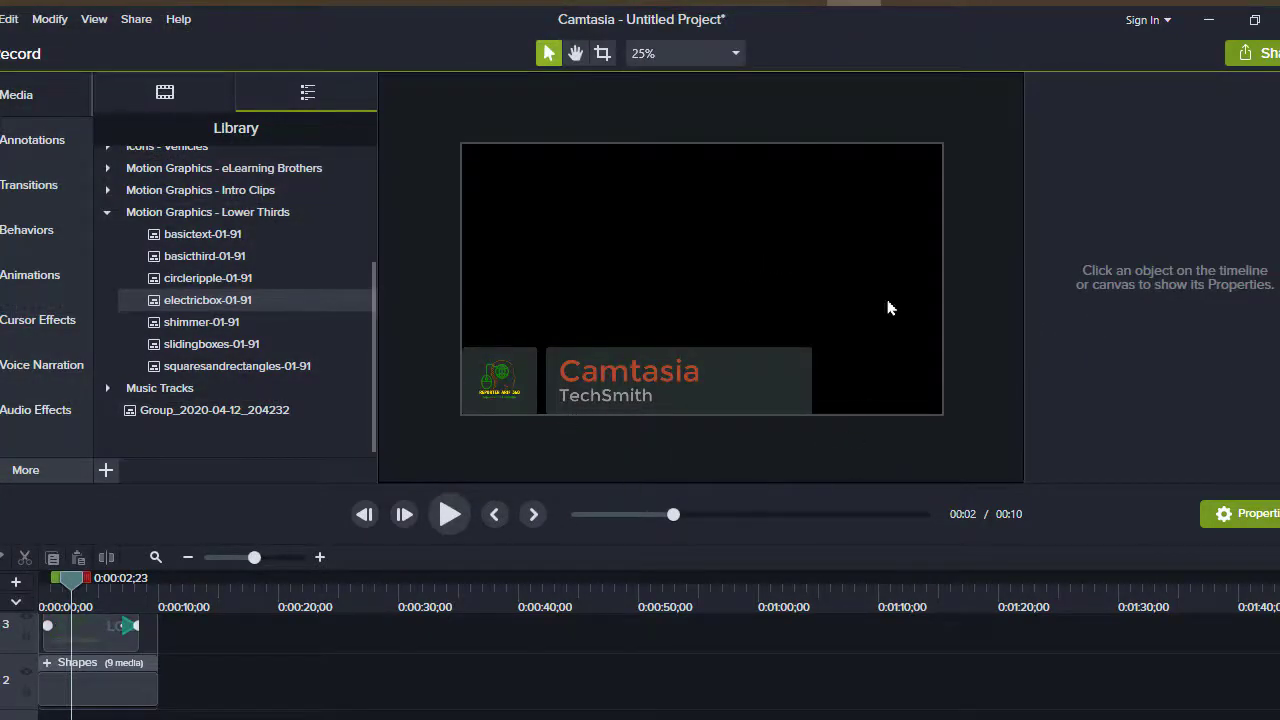
# Enlarge the replaced logo from opposite corners to about 49.2% scale so it fills the square box of the lower third.
pyautogui.click(508, 390)
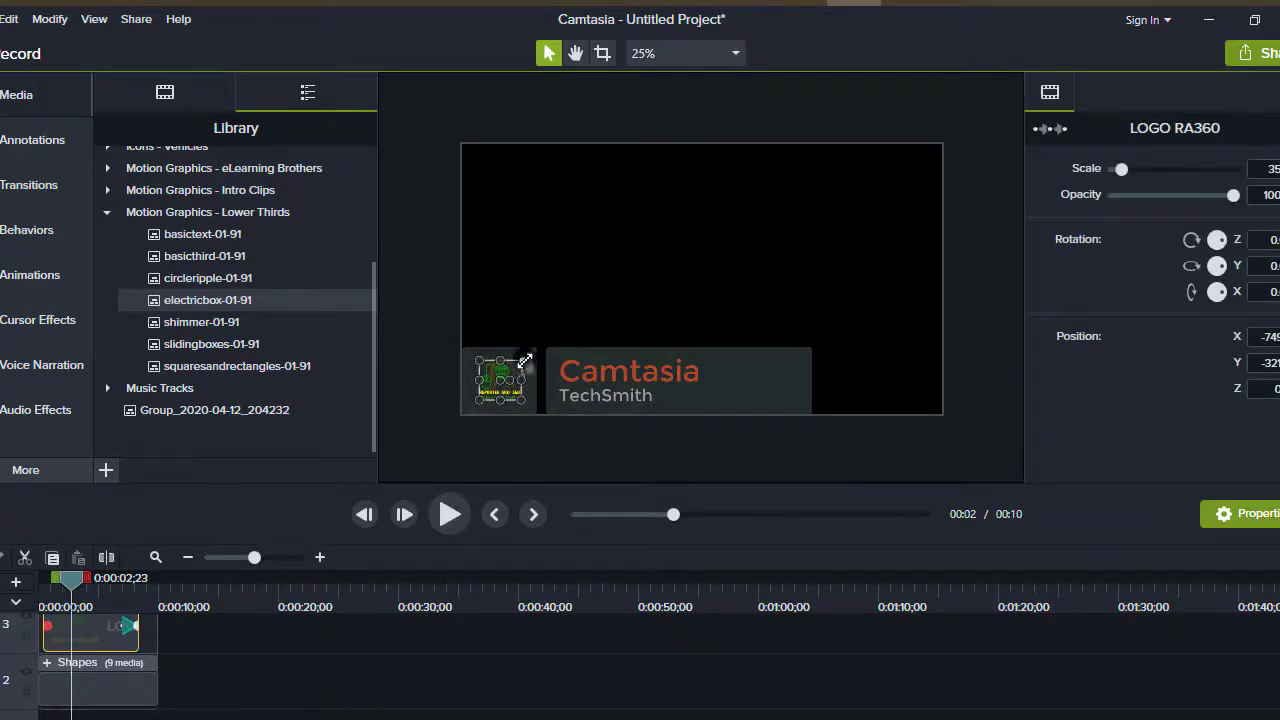
pyautogui.moveTo(525, 360); pyautogui.dragTo(532, 352)
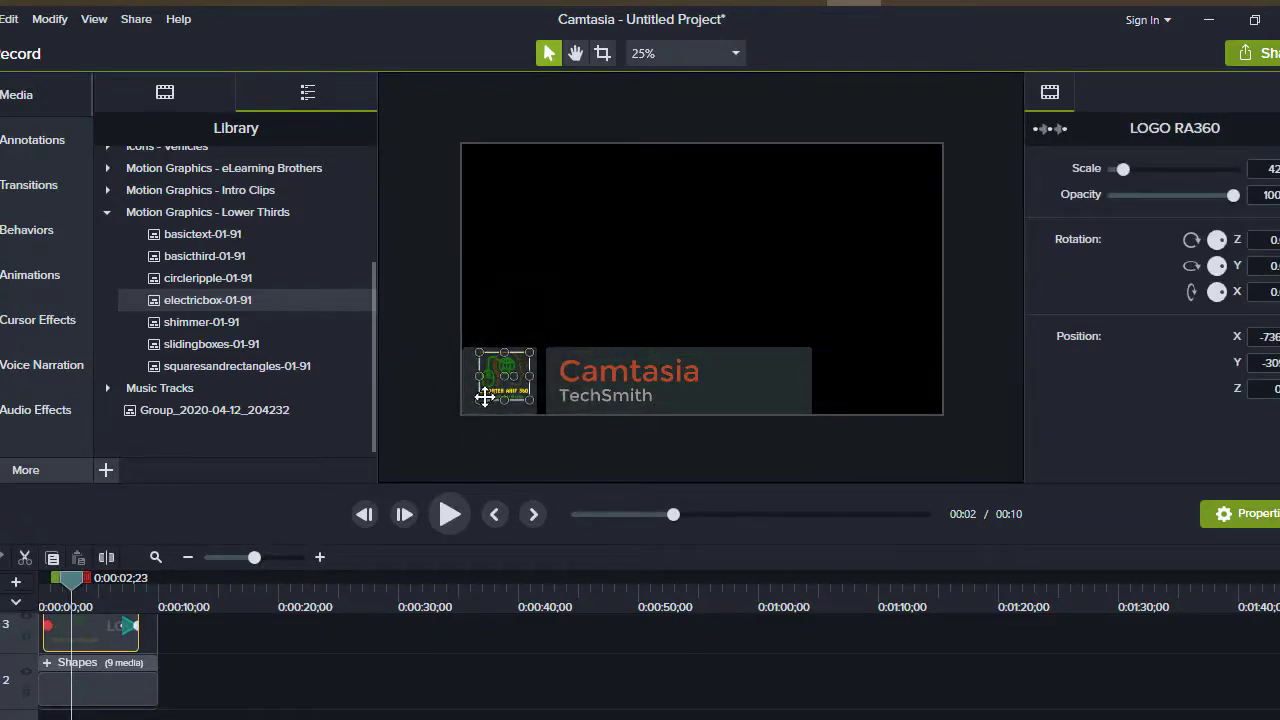
pyautogui.moveTo(480, 400); pyautogui.dragTo(474, 409)
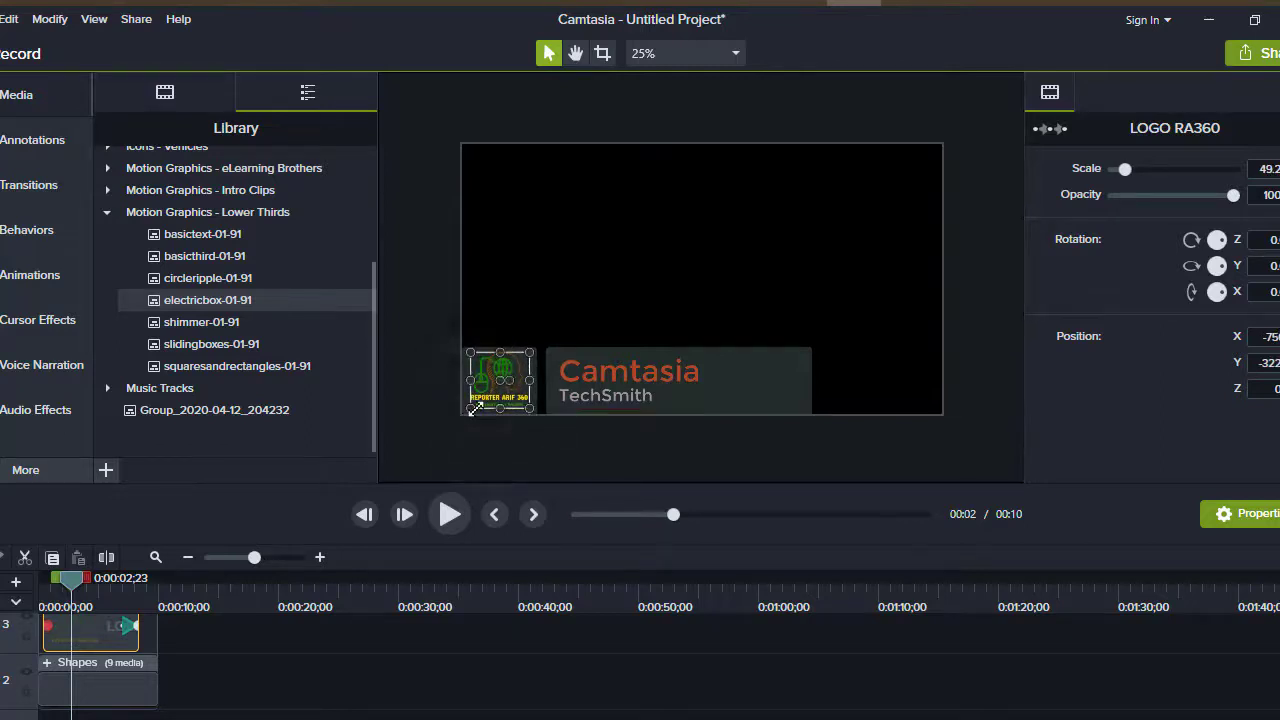
pyautogui.click(576, 368)
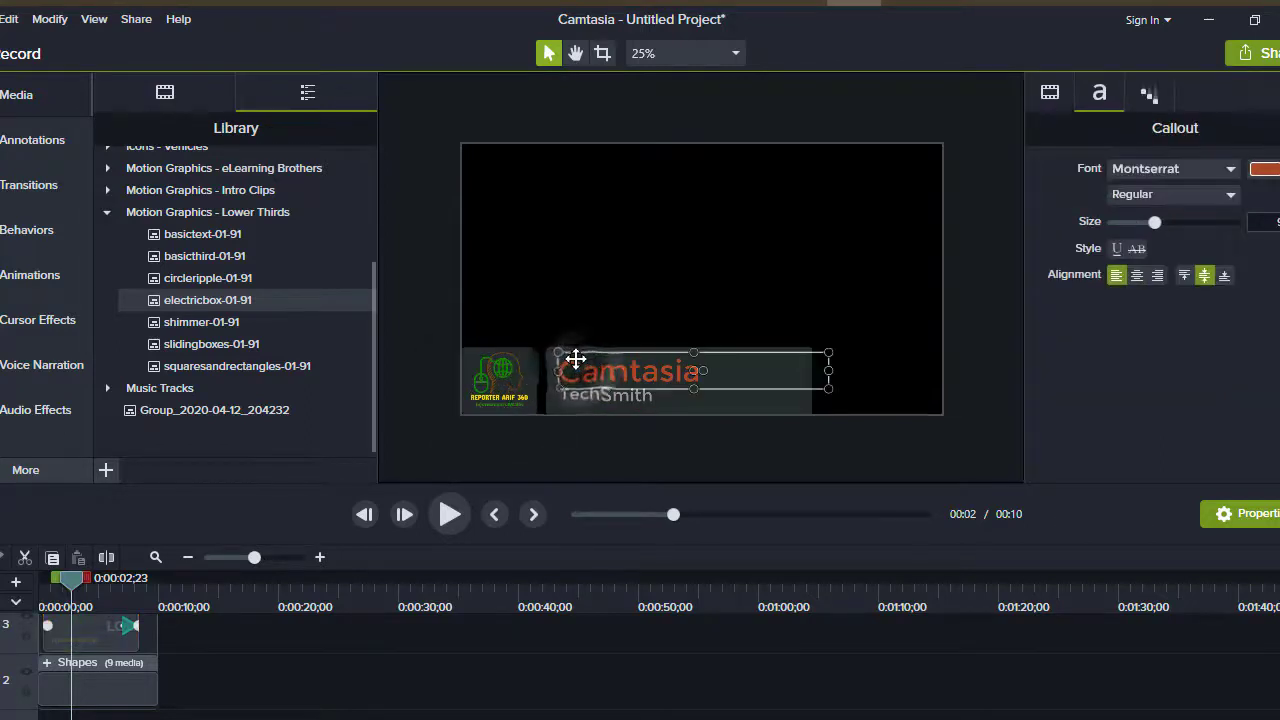
pyautogui.click(519, 371)
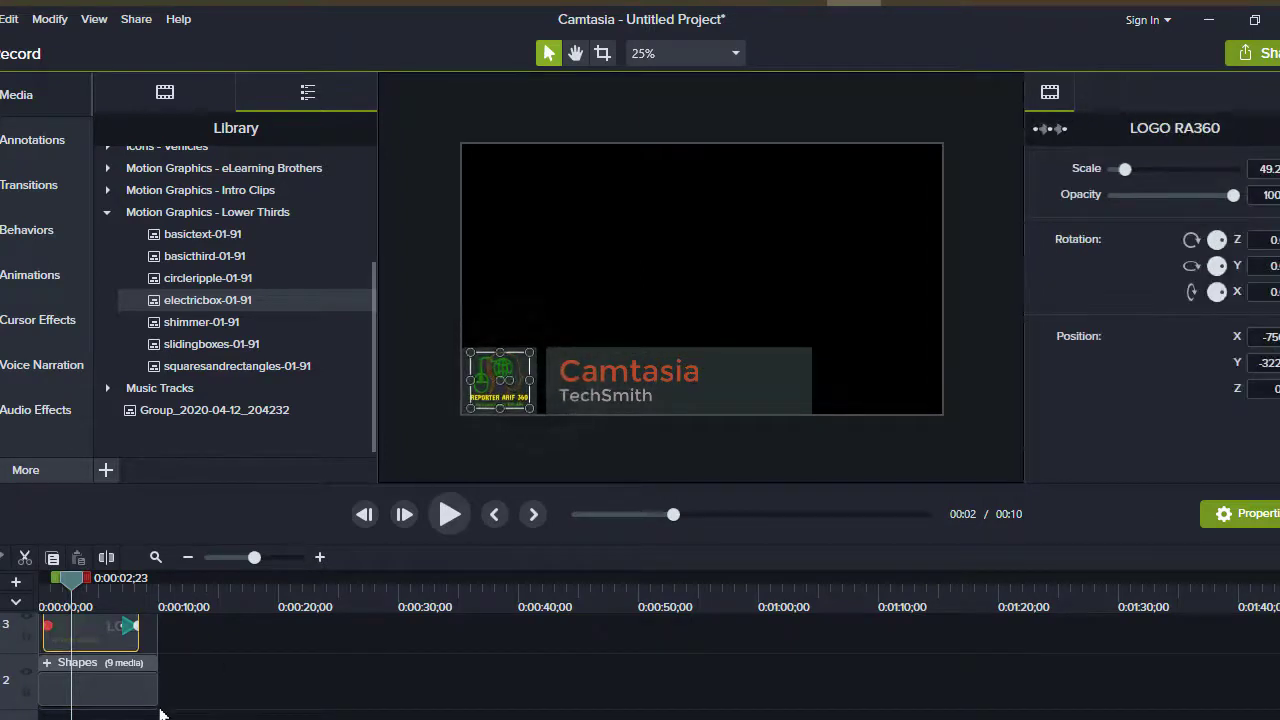
# Expand the Shapes group on the timeline and fill the rectangle behind the logo with white.
pyautogui.click(46, 665)
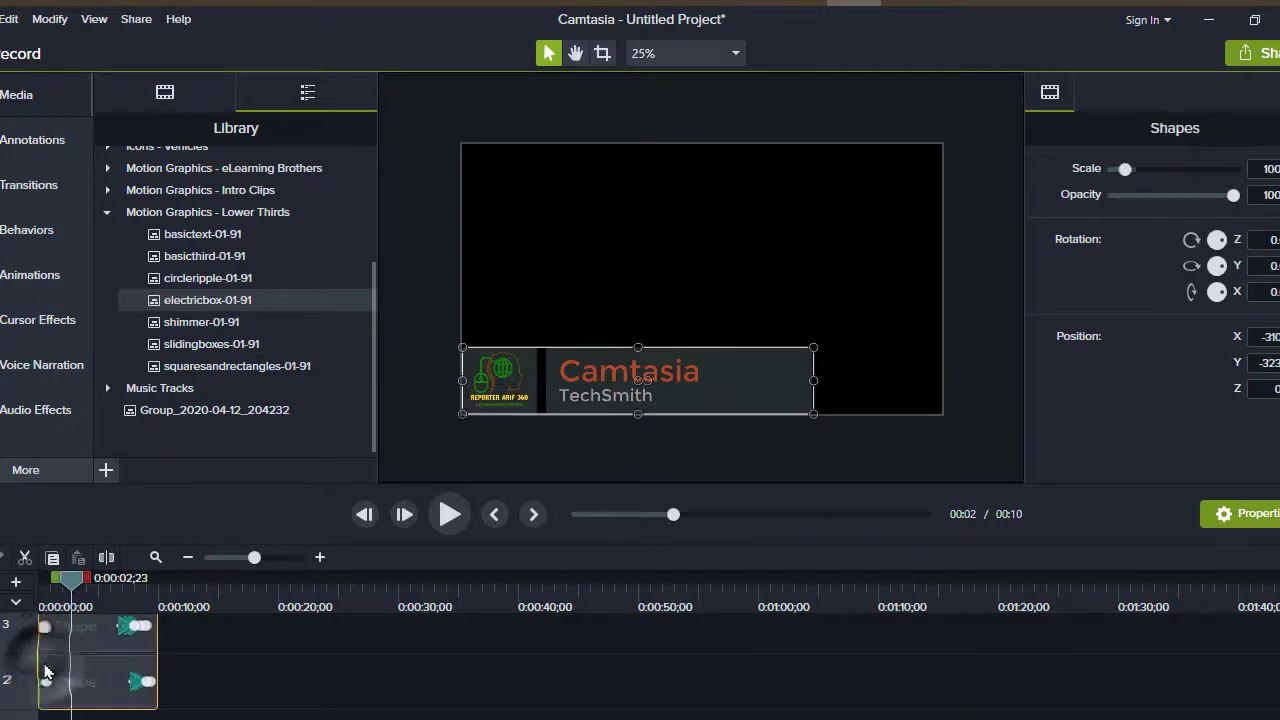
pyautogui.scroll(2, 172, 692)
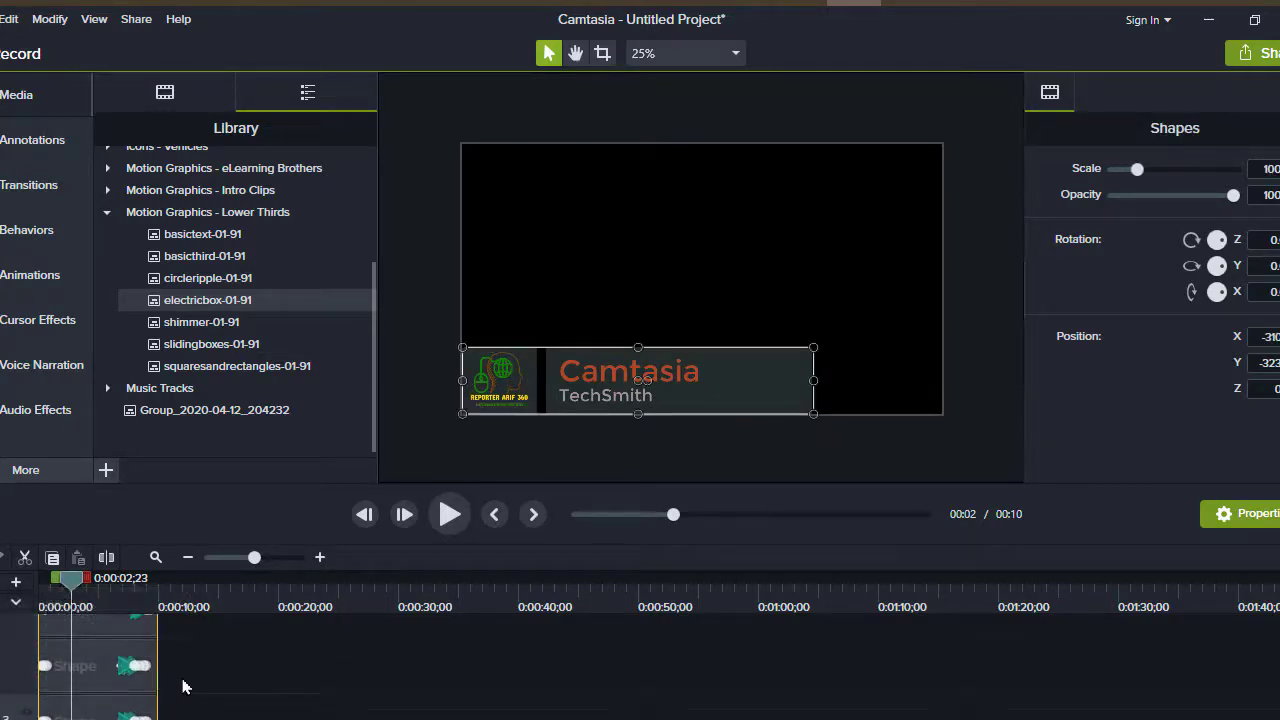
pyautogui.scroll(-1, 157, 686)
pyautogui.click(103, 686)
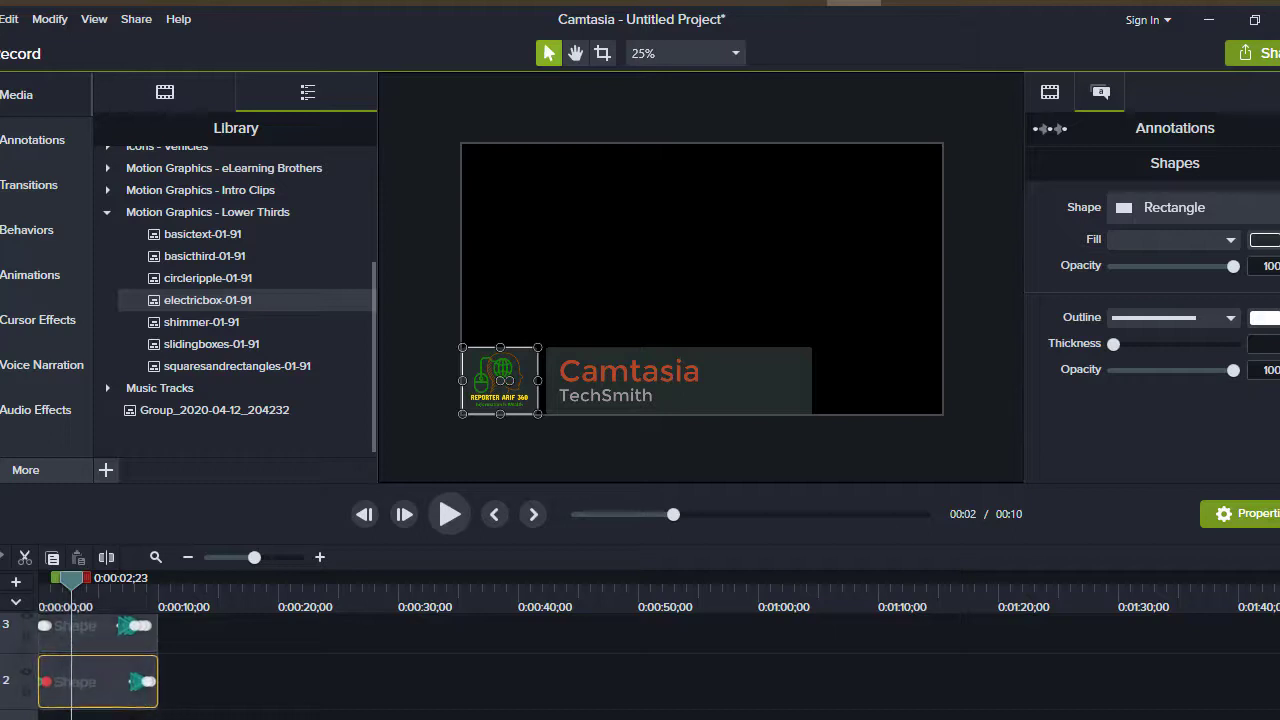
pyautogui.click(1264, 240)
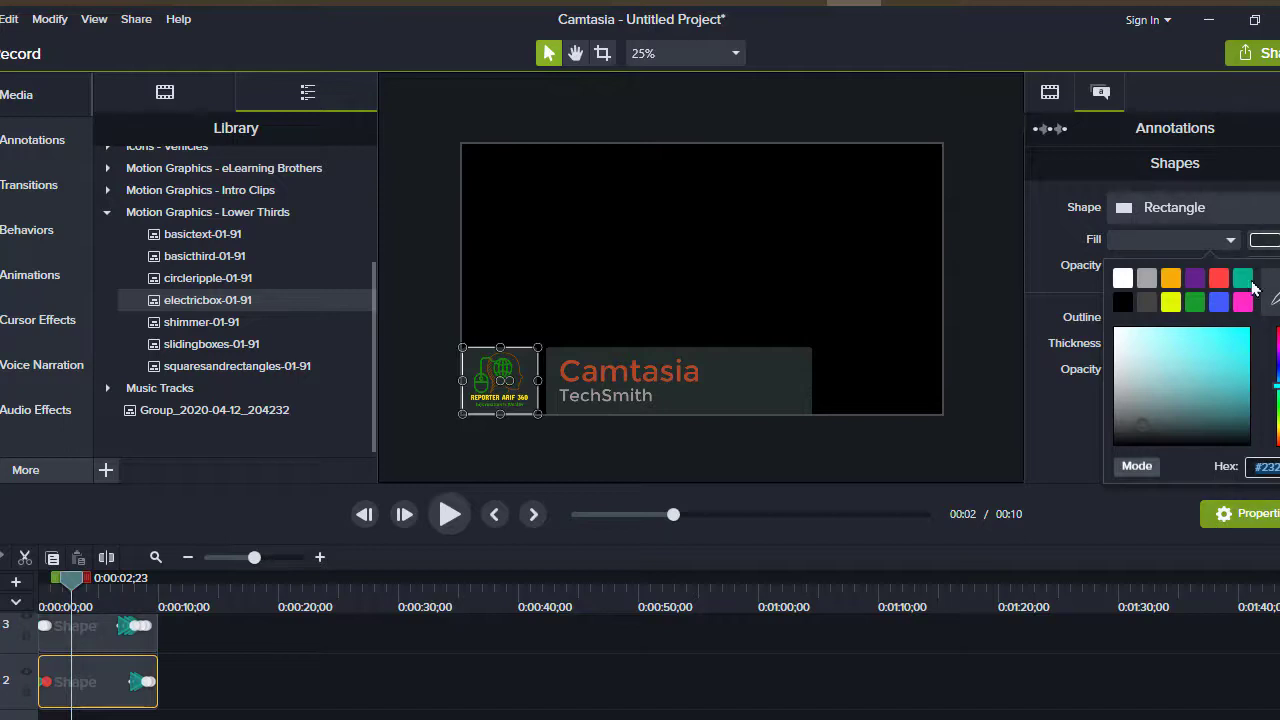
pyautogui.click(1127, 280)
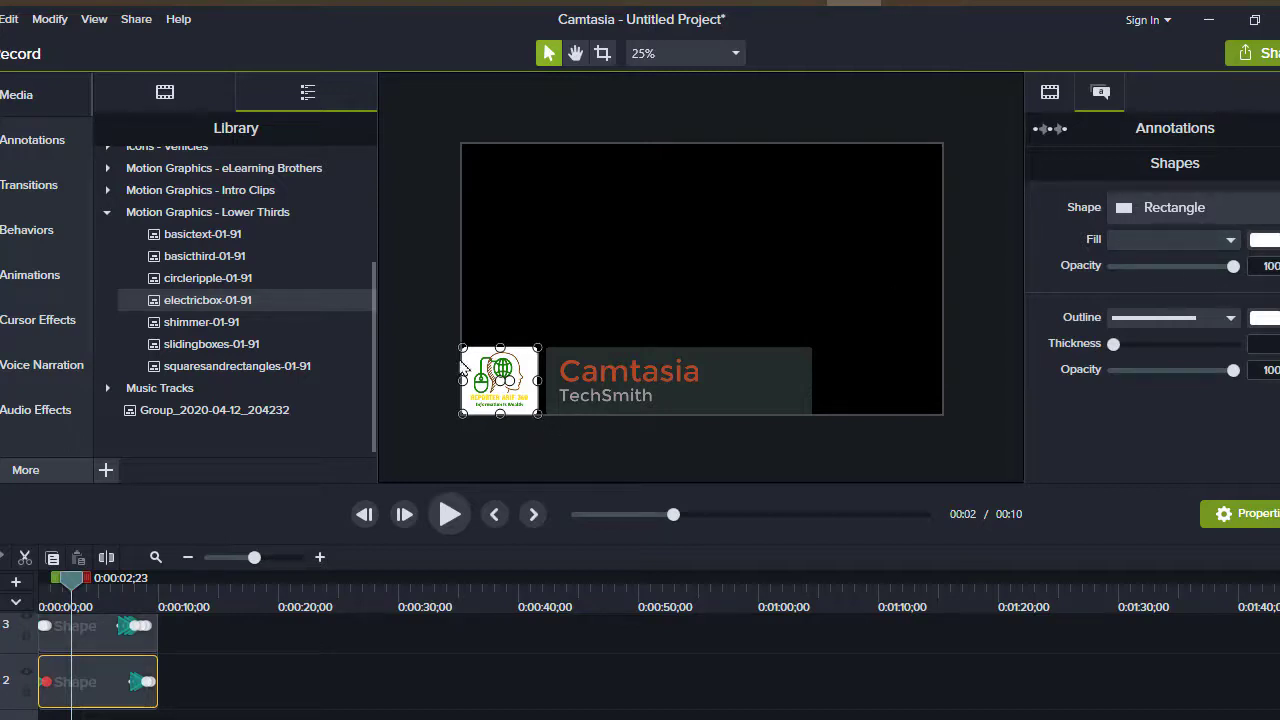
# Replace the Camtasia title text of the lower third with "REPORTER ARIF 360".
pyautogui.click(726, 384)
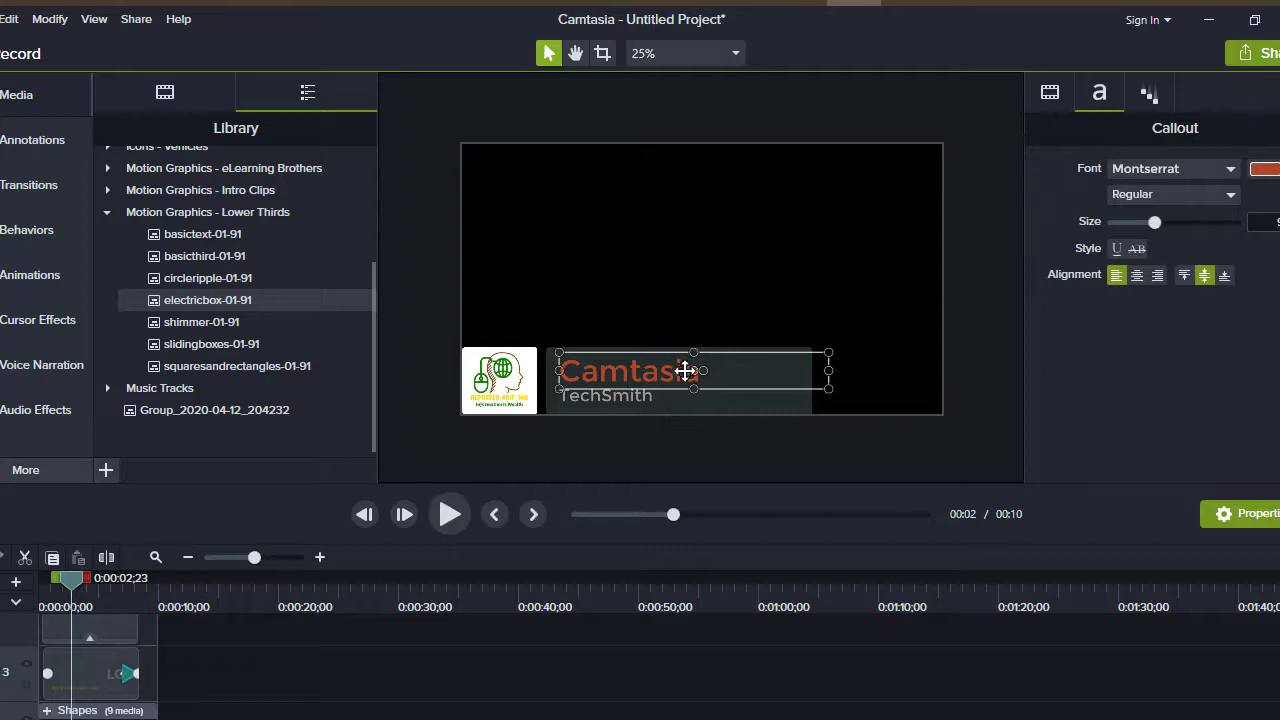
pyautogui.doubleClick(654, 371)
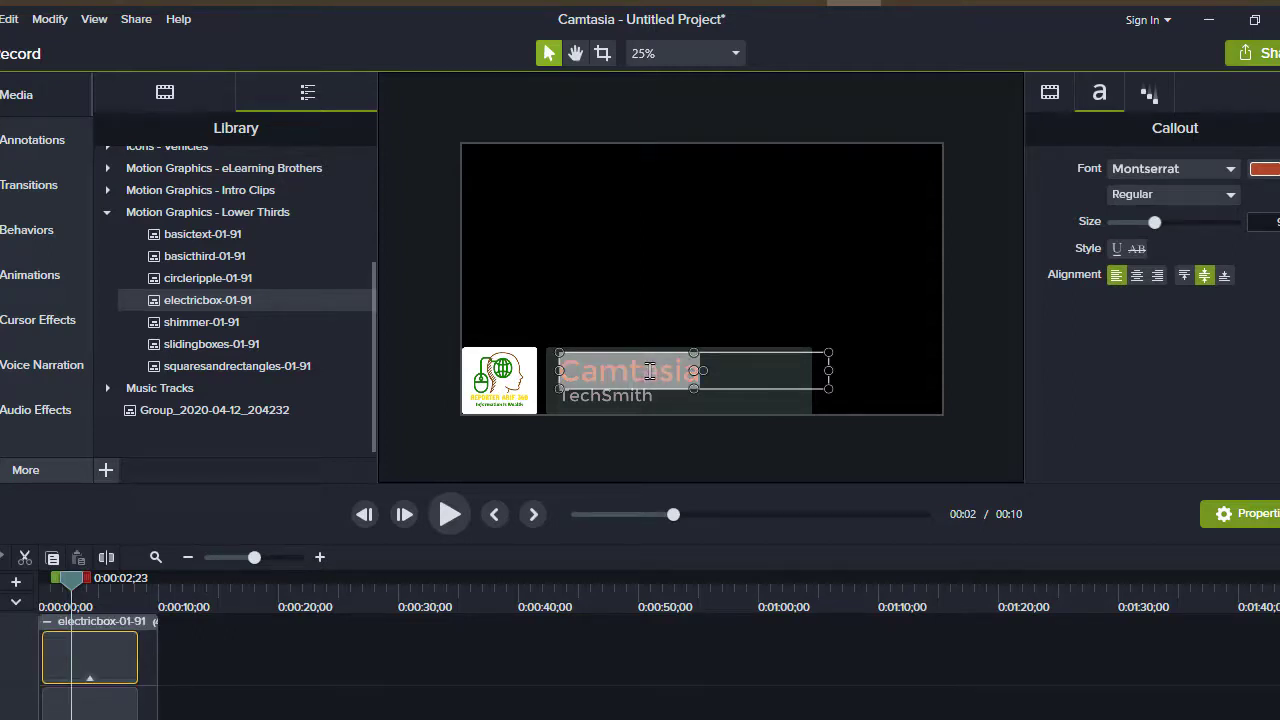
pyautogui.write('REPORTER ARIF')
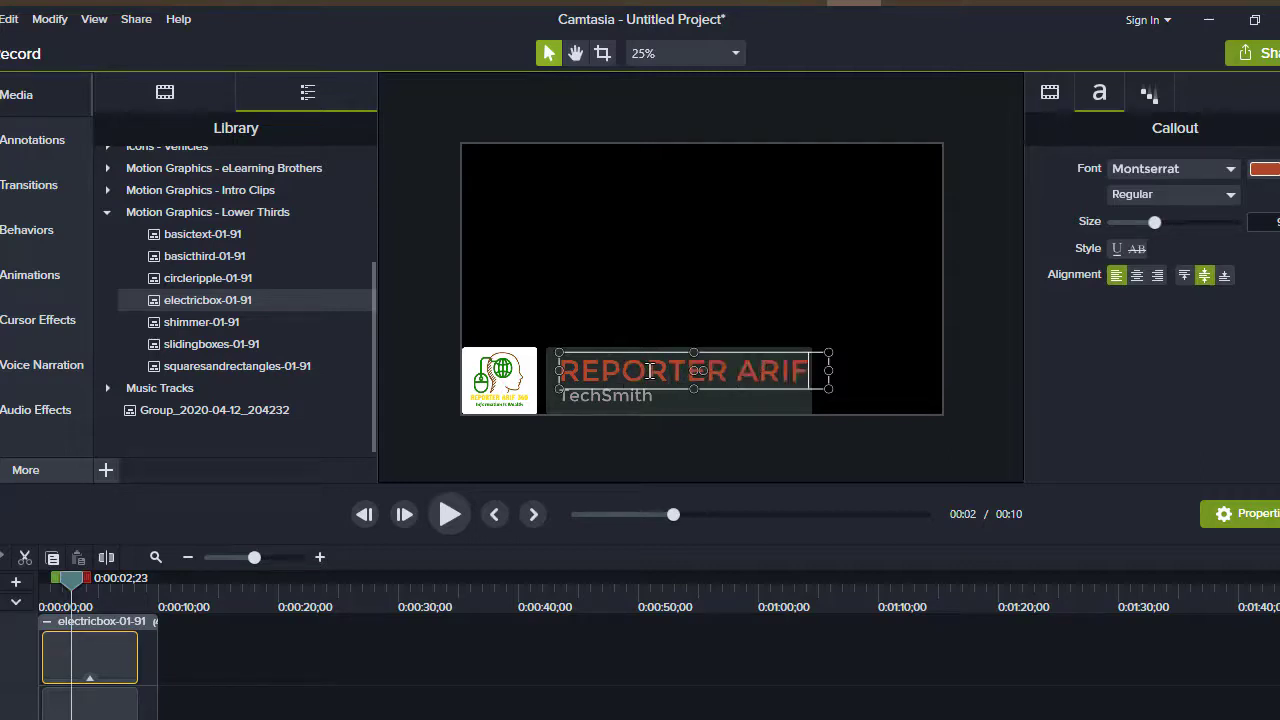
pyautogui.write('360')
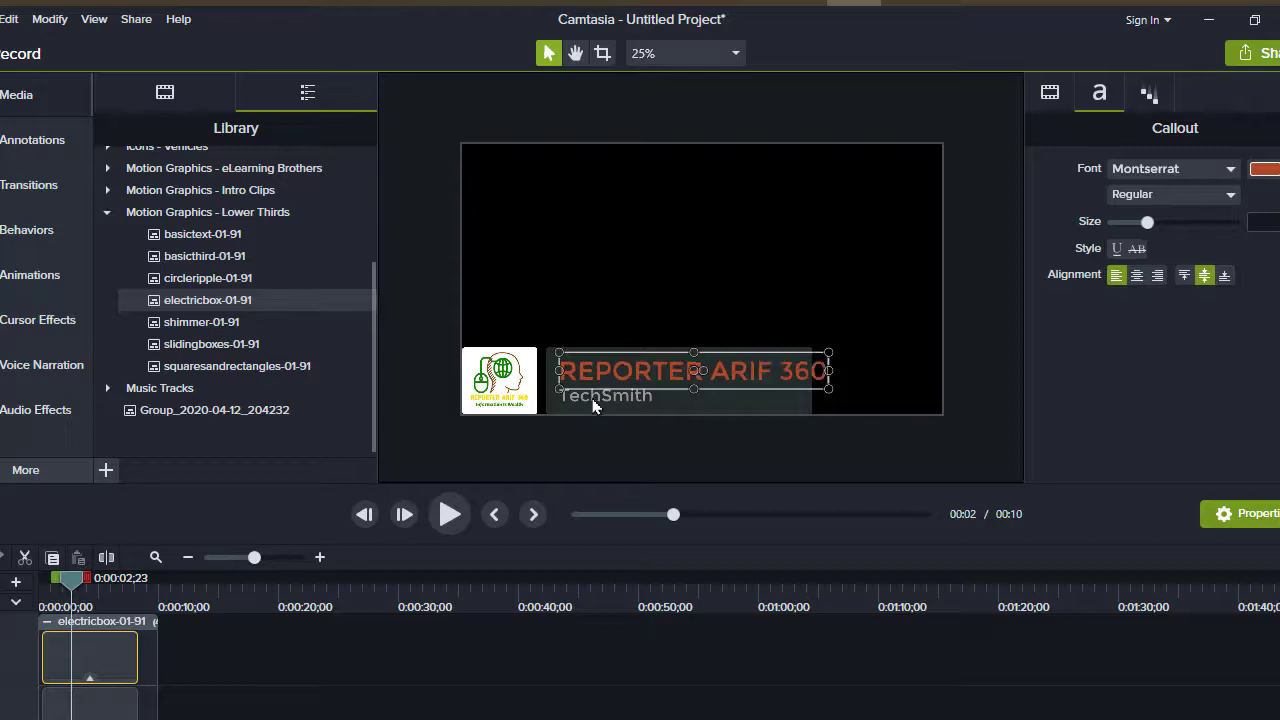
# Set the whole title text to the Bold style of the Montserrat font.
pyautogui.doubleClick(680, 367)
pyautogui.tripleClick(684, 367)
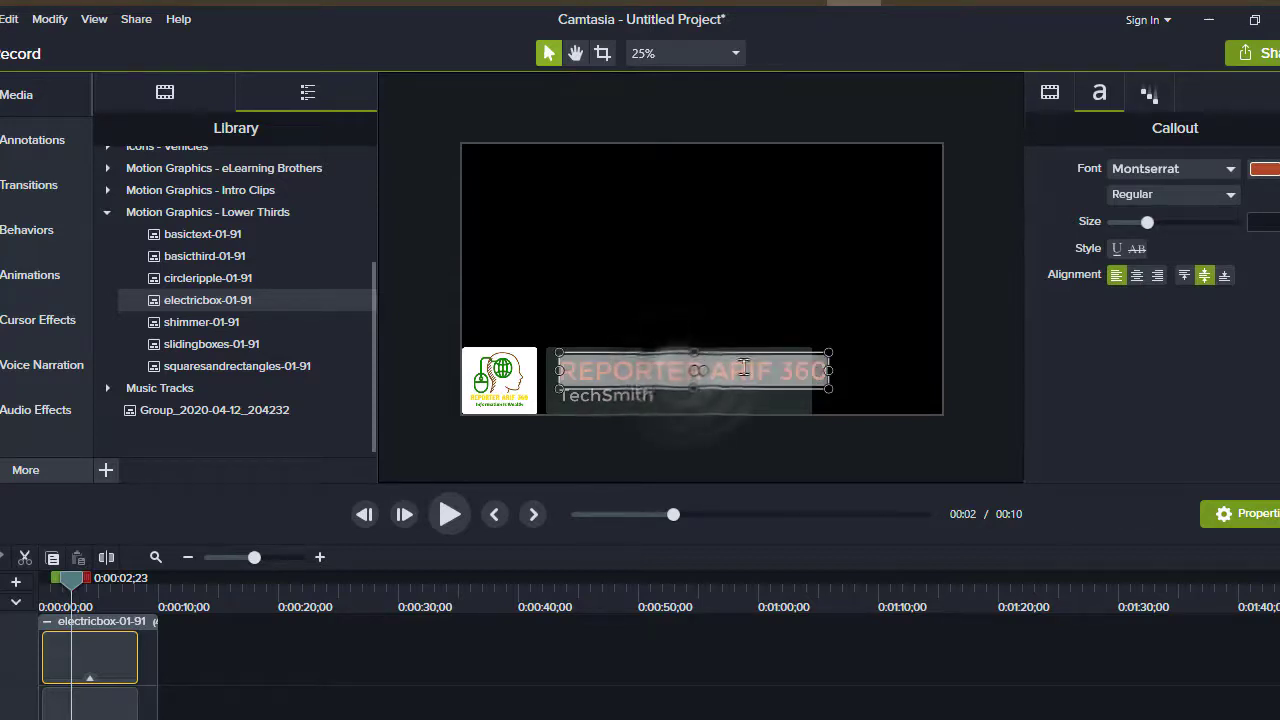
pyautogui.click(1230, 170)
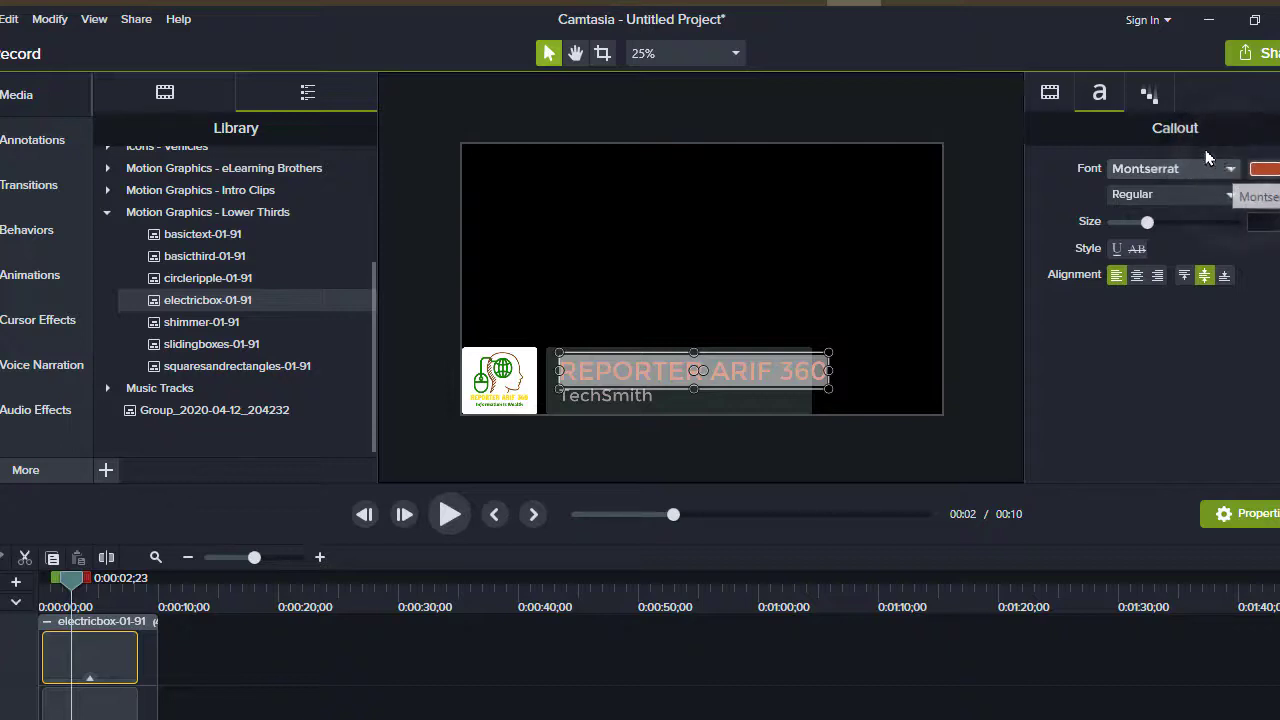
pyautogui.click(1230, 170)
pyautogui.scroll(-3, 1192, 326)
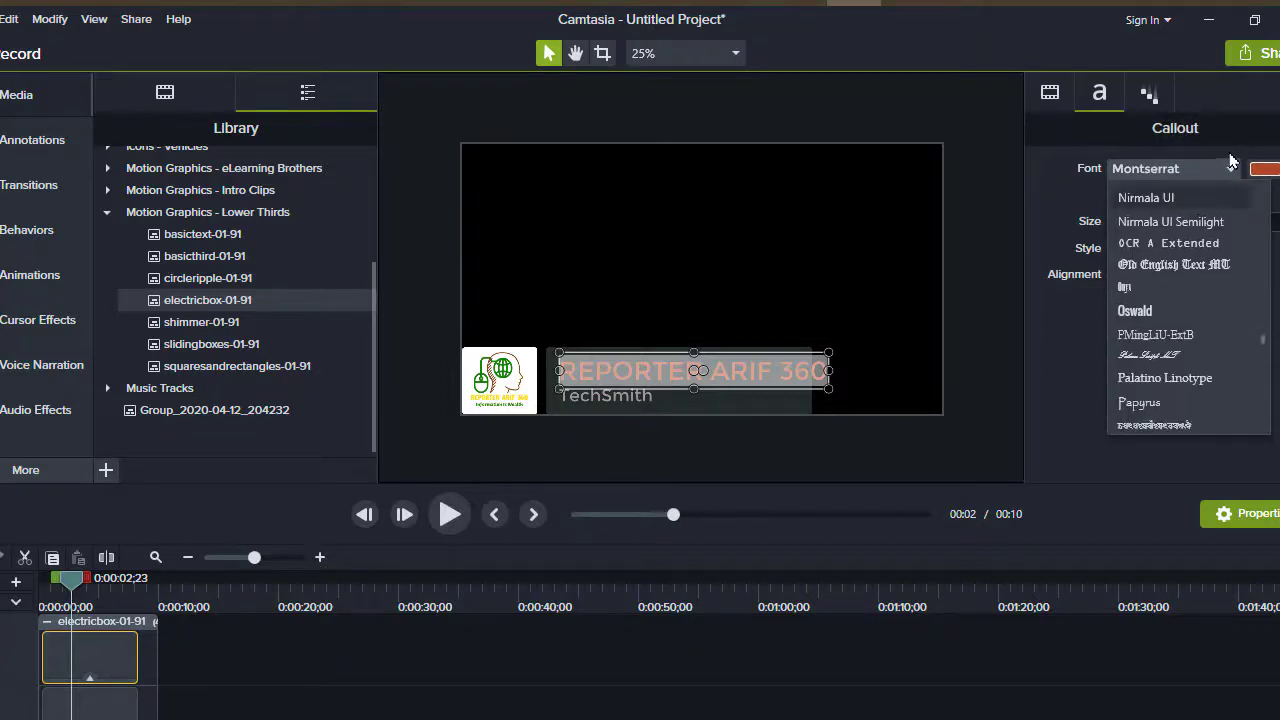
pyautogui.press('Escape')
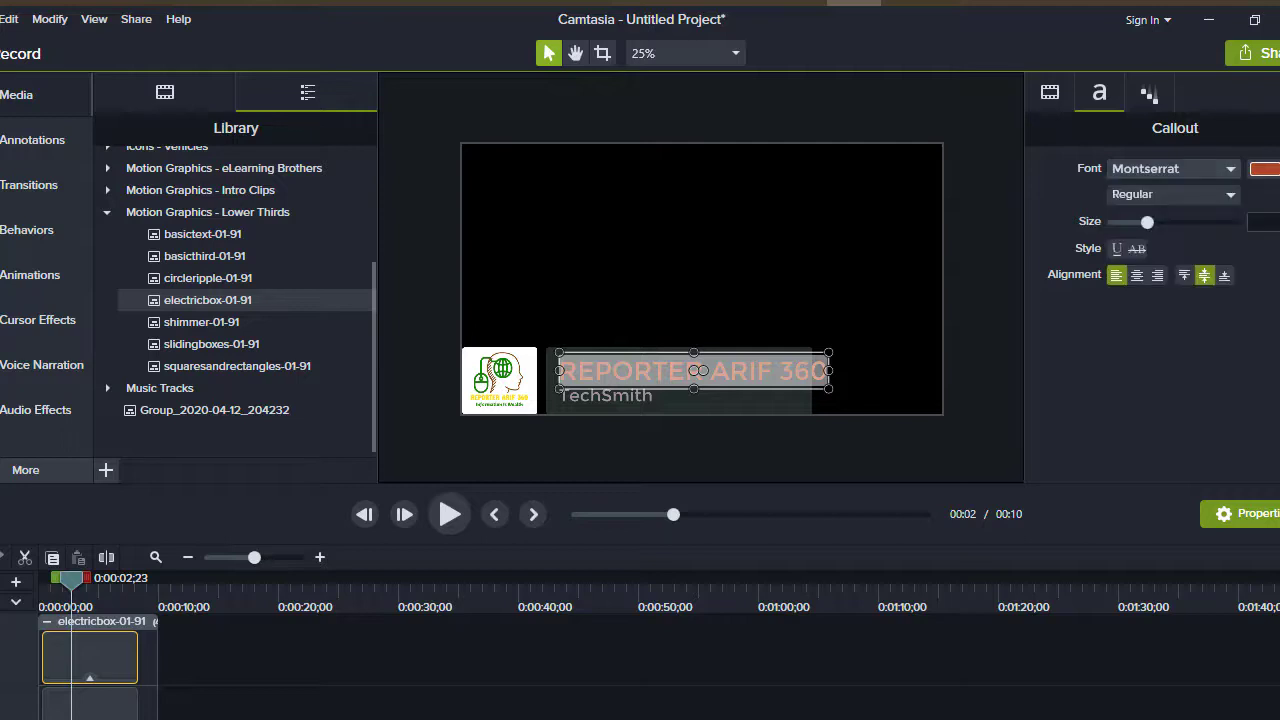
pyautogui.click(1231, 196)
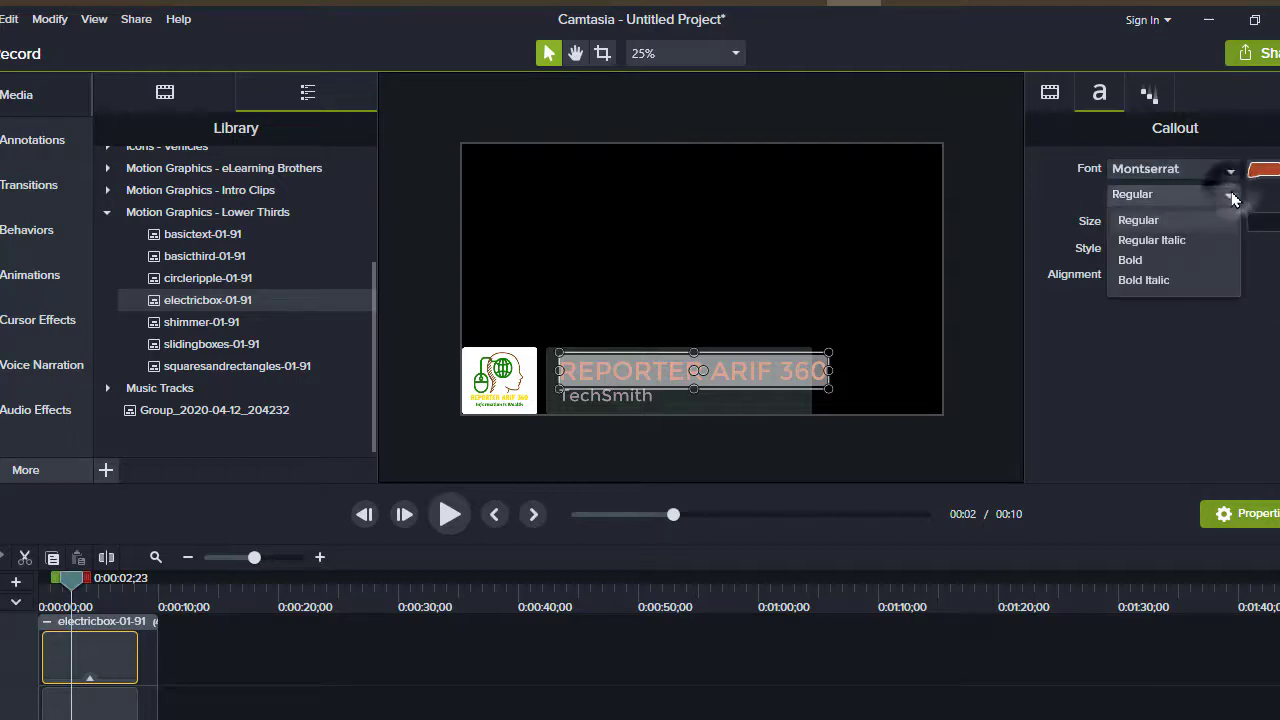
pyautogui.click(1140, 260)
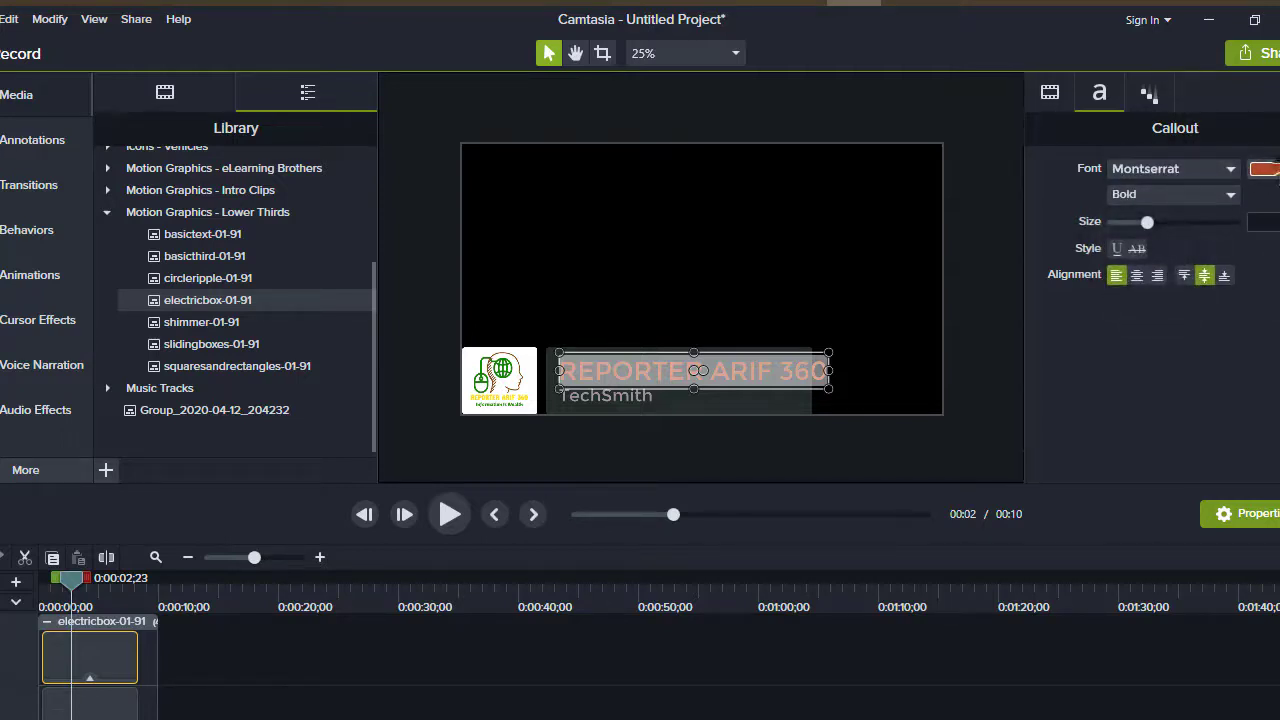
# Recolor the title text to a bright amber orange using a custom color.
pyautogui.click(1264, 168)
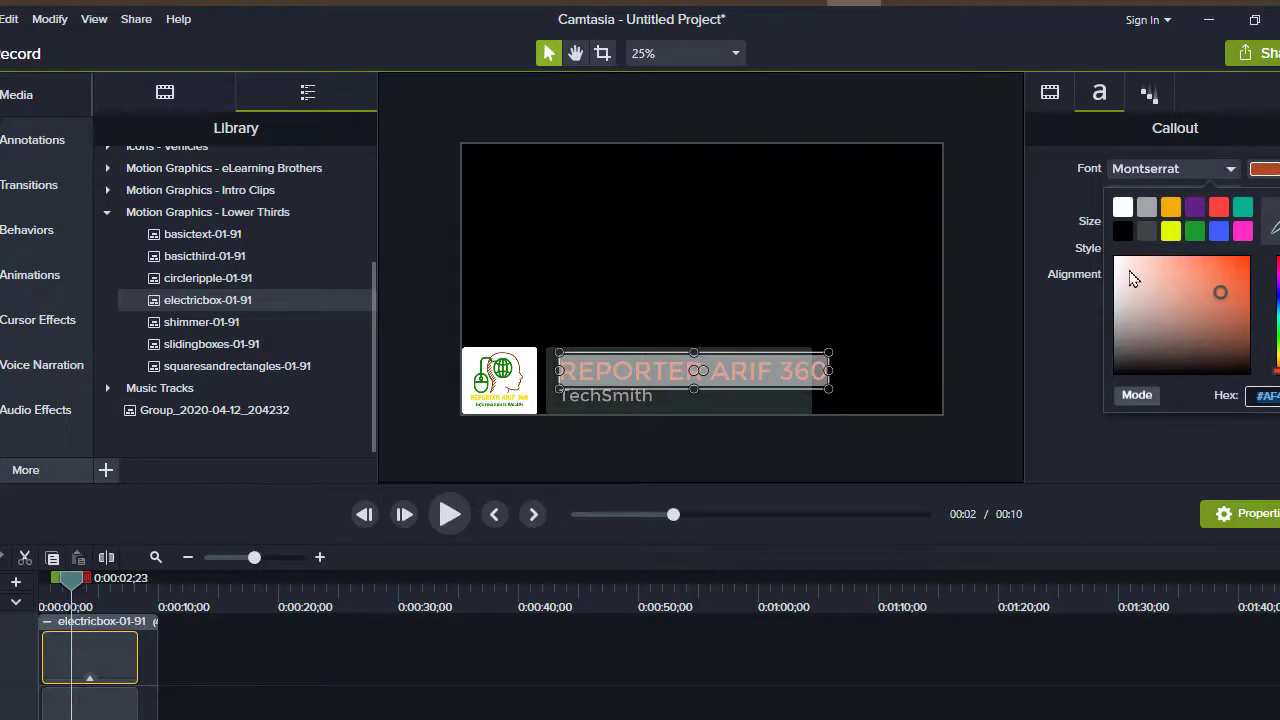
pyautogui.click(1129, 308)
pyautogui.click(1278, 362)
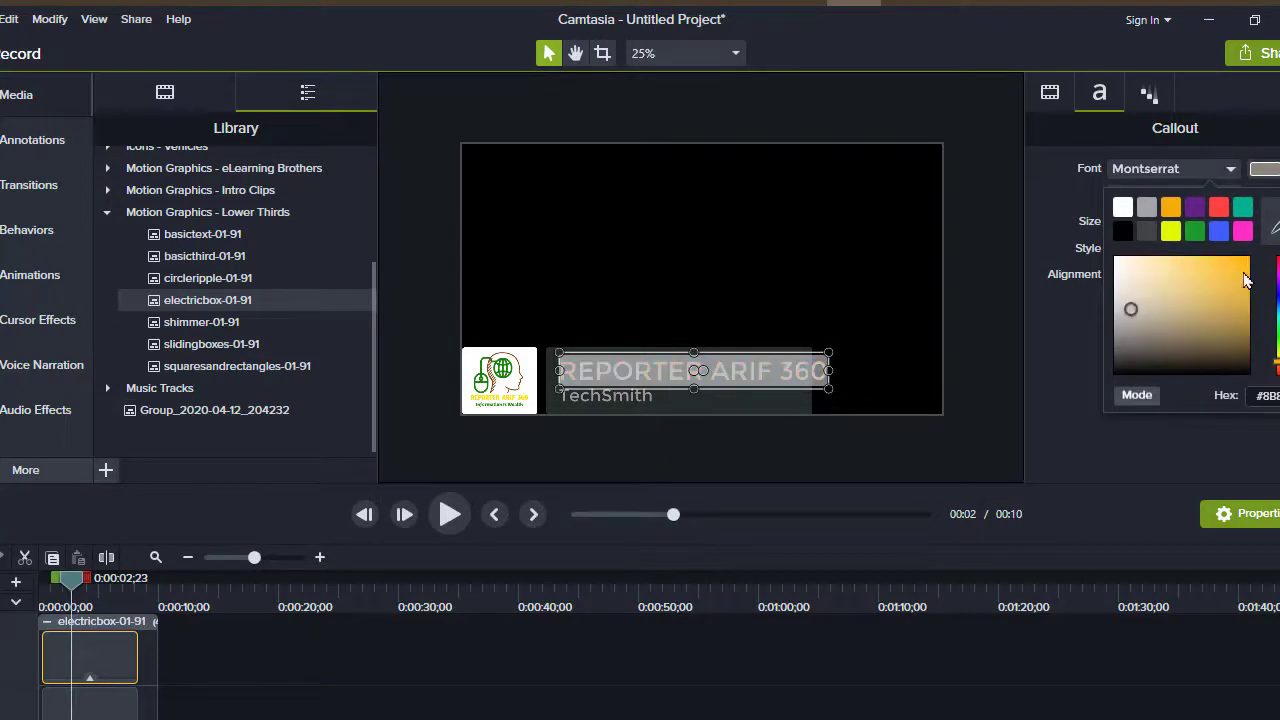
pyautogui.click(1243, 259)
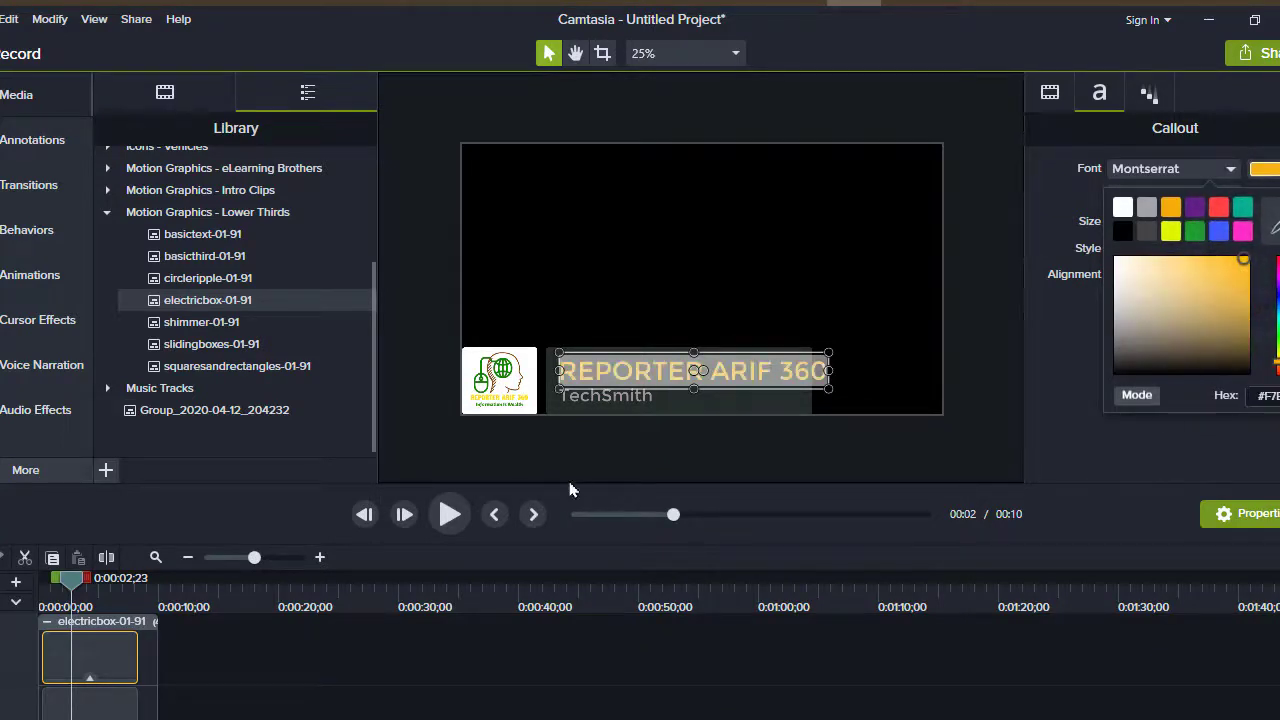
# Reduce the title's font size and extend its text box to the dark panel's edge beside the logo.
pyautogui.click(754, 374)
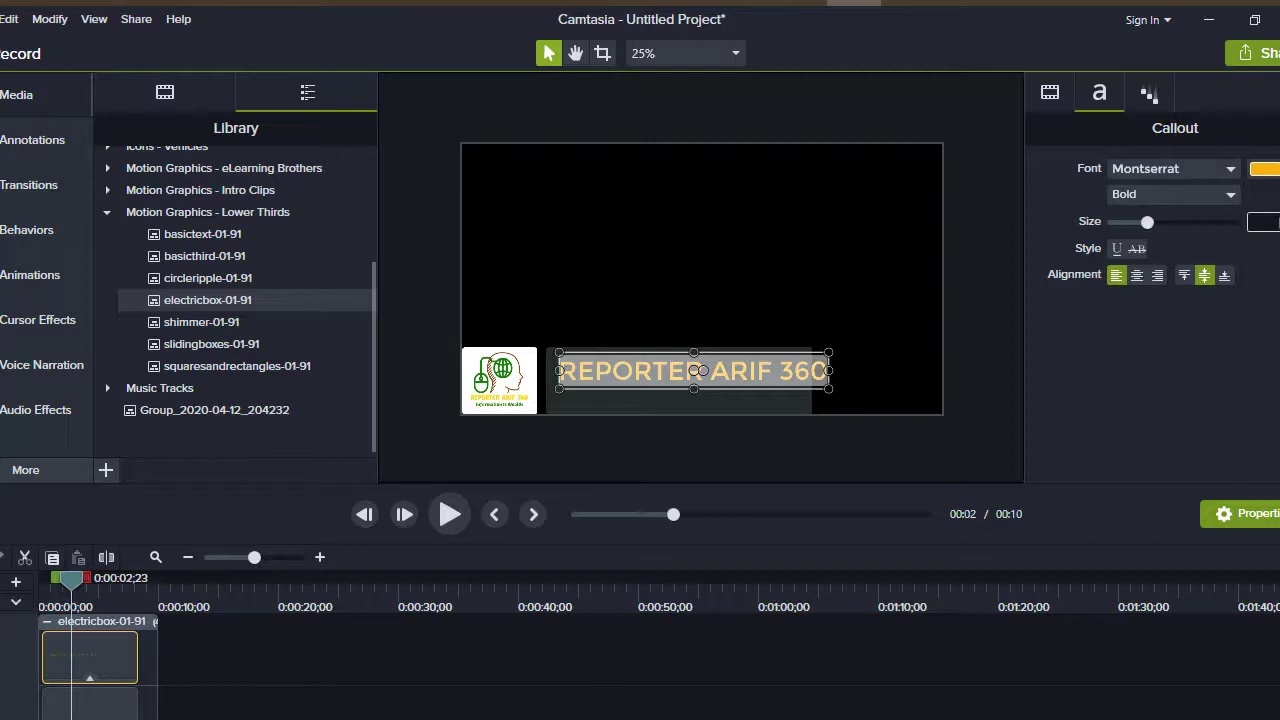
pyautogui.press('Return')
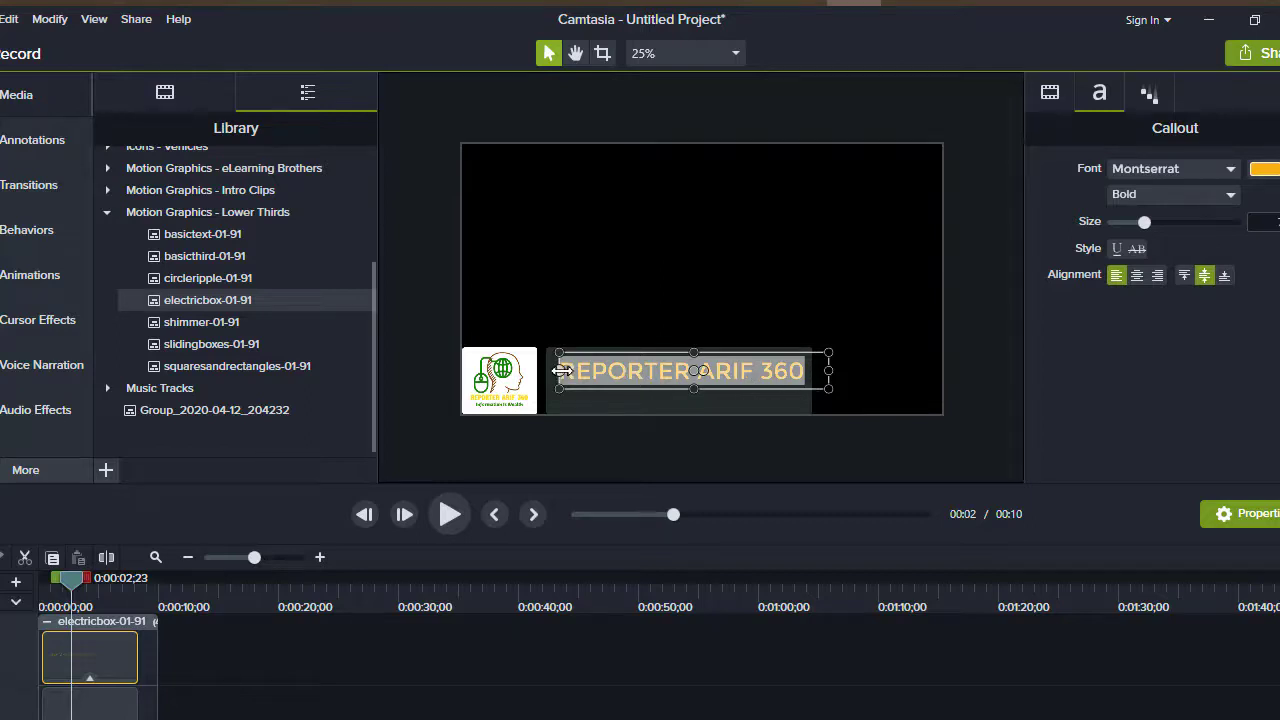
pyautogui.moveTo(562, 371); pyautogui.dragTo(548, 371)
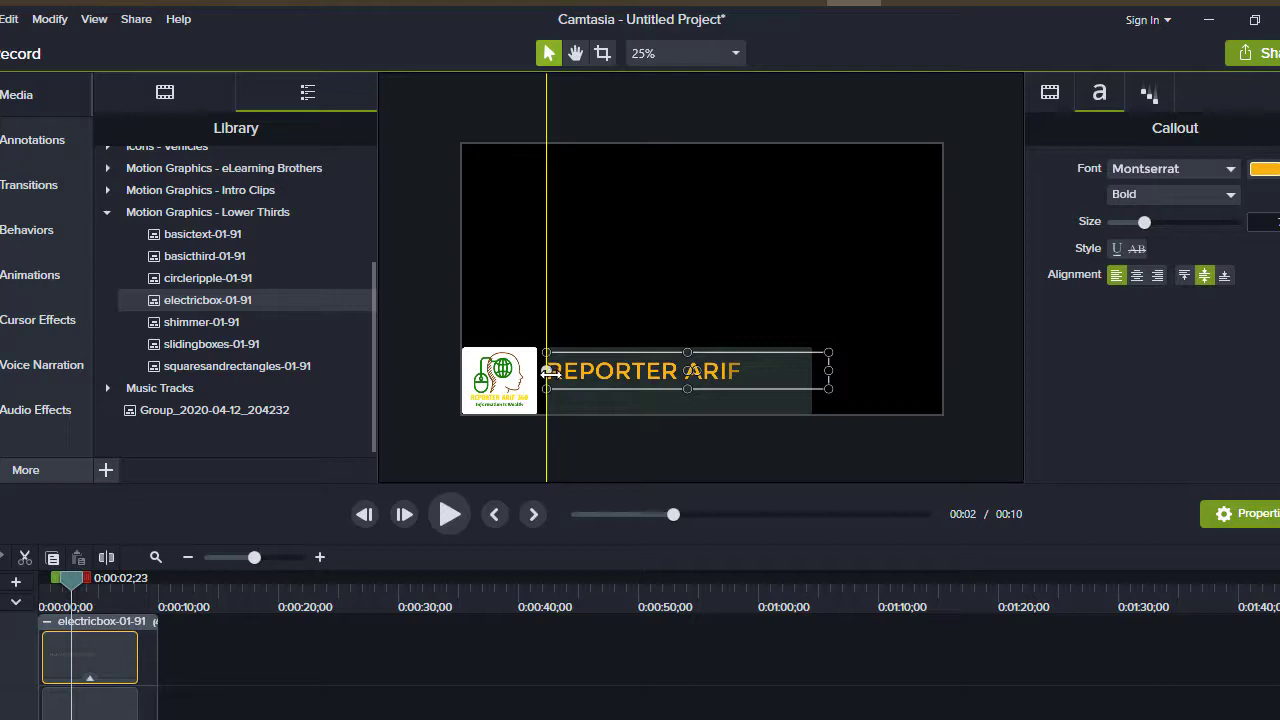
pyautogui.click(728, 422)
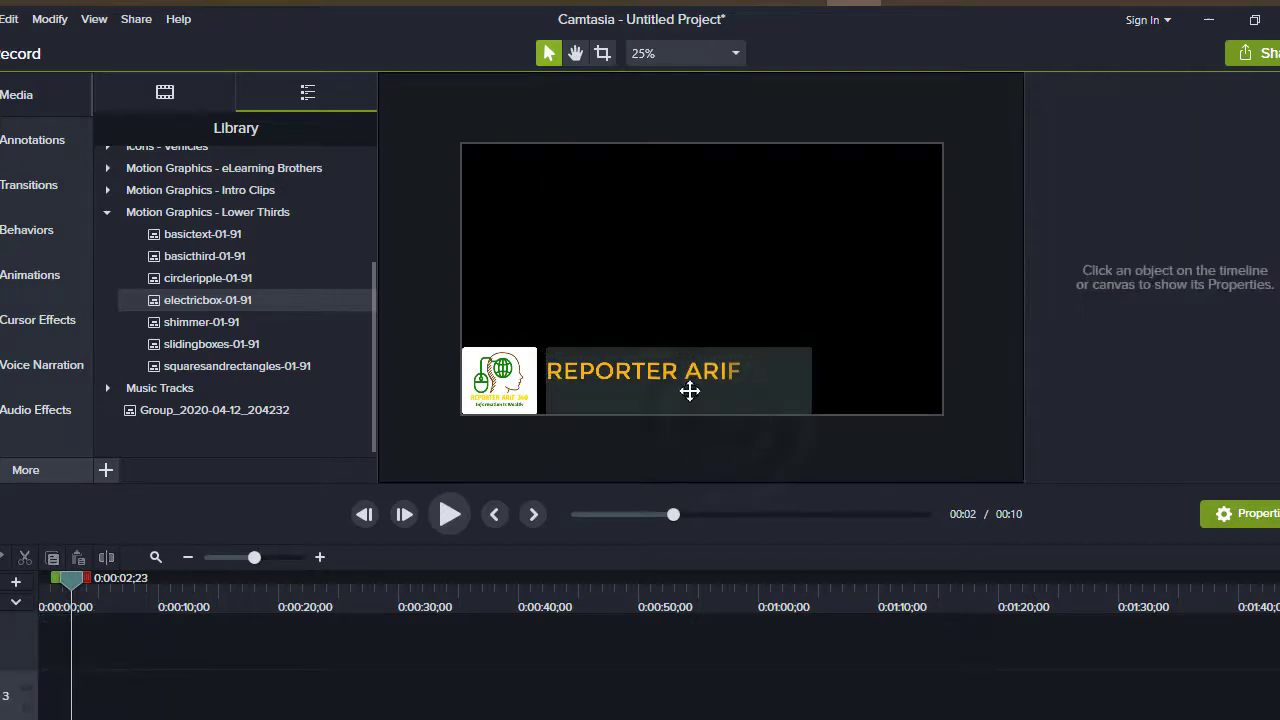
# Enter "SUBSCRIBE NOW" as the subtitle text below the title.
pyautogui.click(688, 394)
pyautogui.write('S')
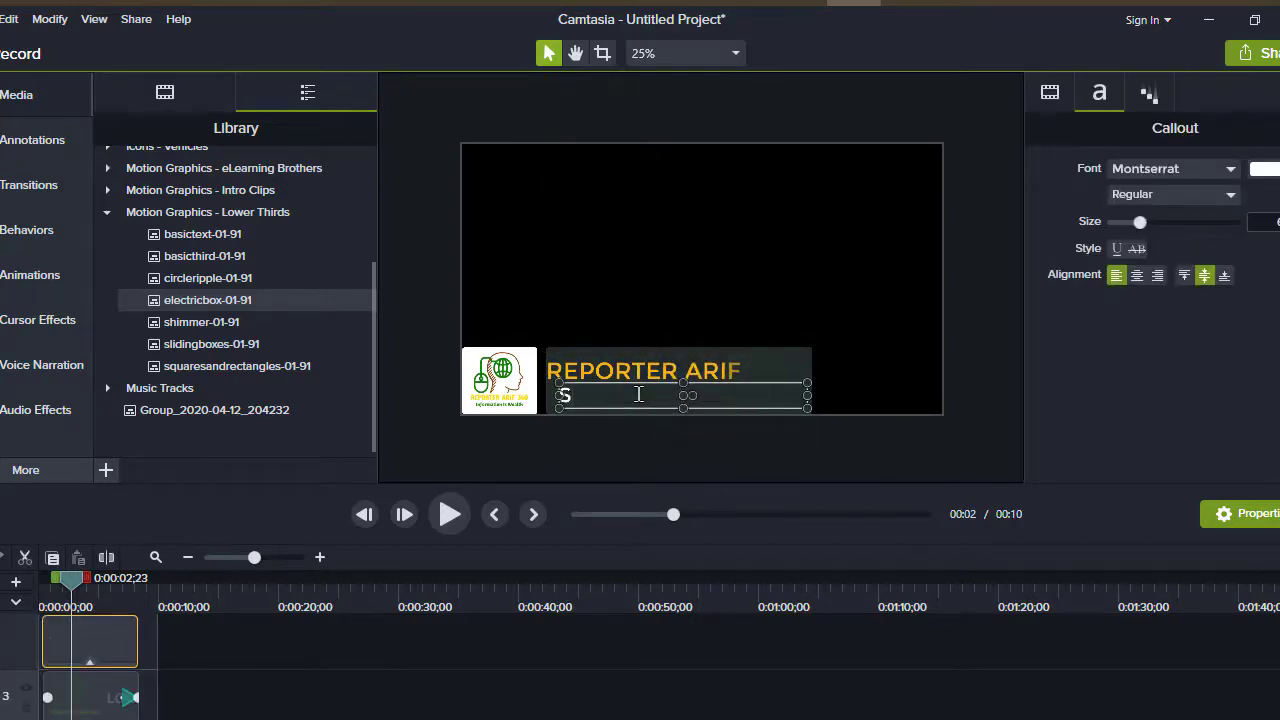
pyautogui.write('UBSCRIBE')
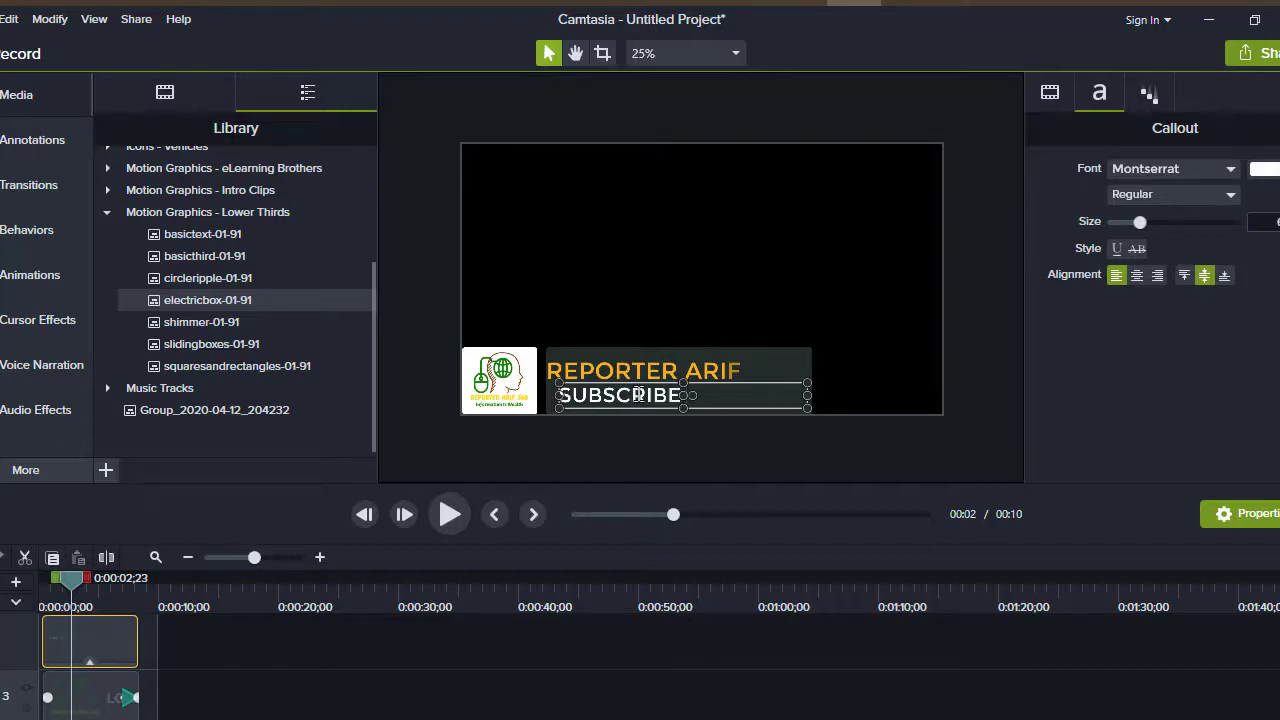
pyautogui.write('NOW')
# Recolor the whole SUBSCRIBE NOW subtitle to a strong red.
pyautogui.doubleClick(677, 395)
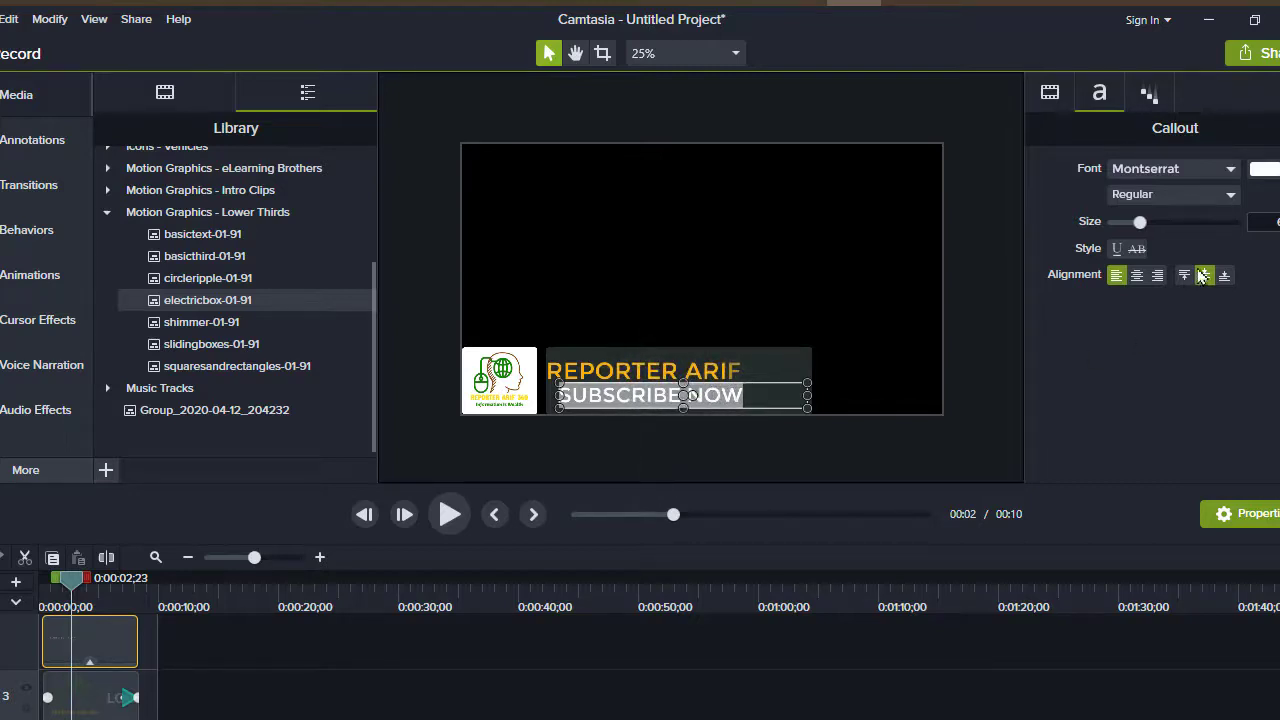
pyautogui.click(1265, 168)
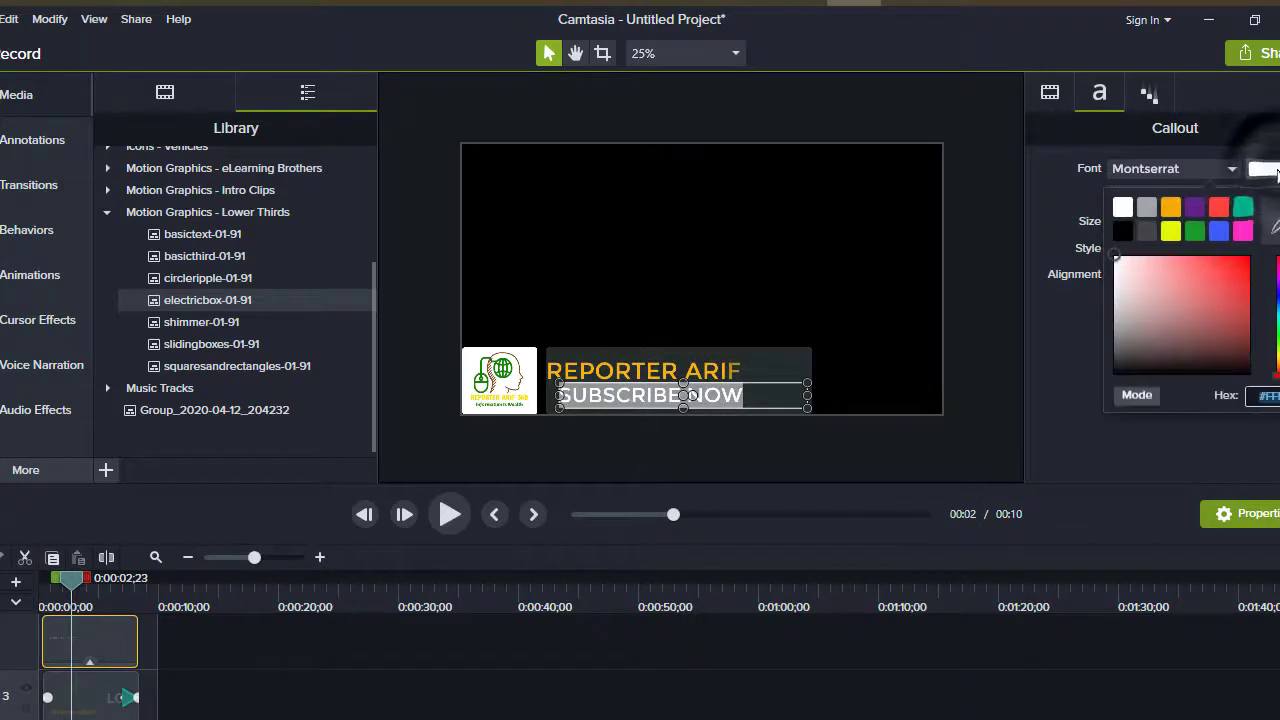
pyautogui.moveTo(1233, 274); pyautogui.dragTo(1241, 278)
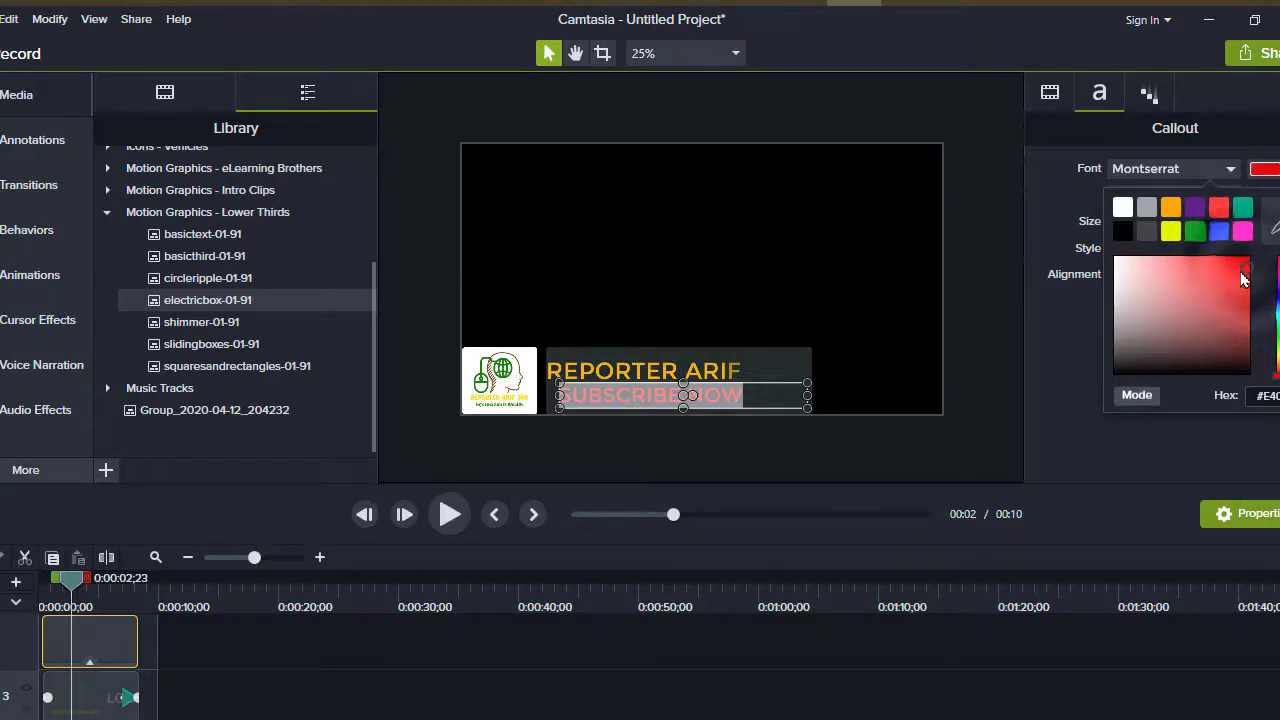
pyautogui.click(776, 362)
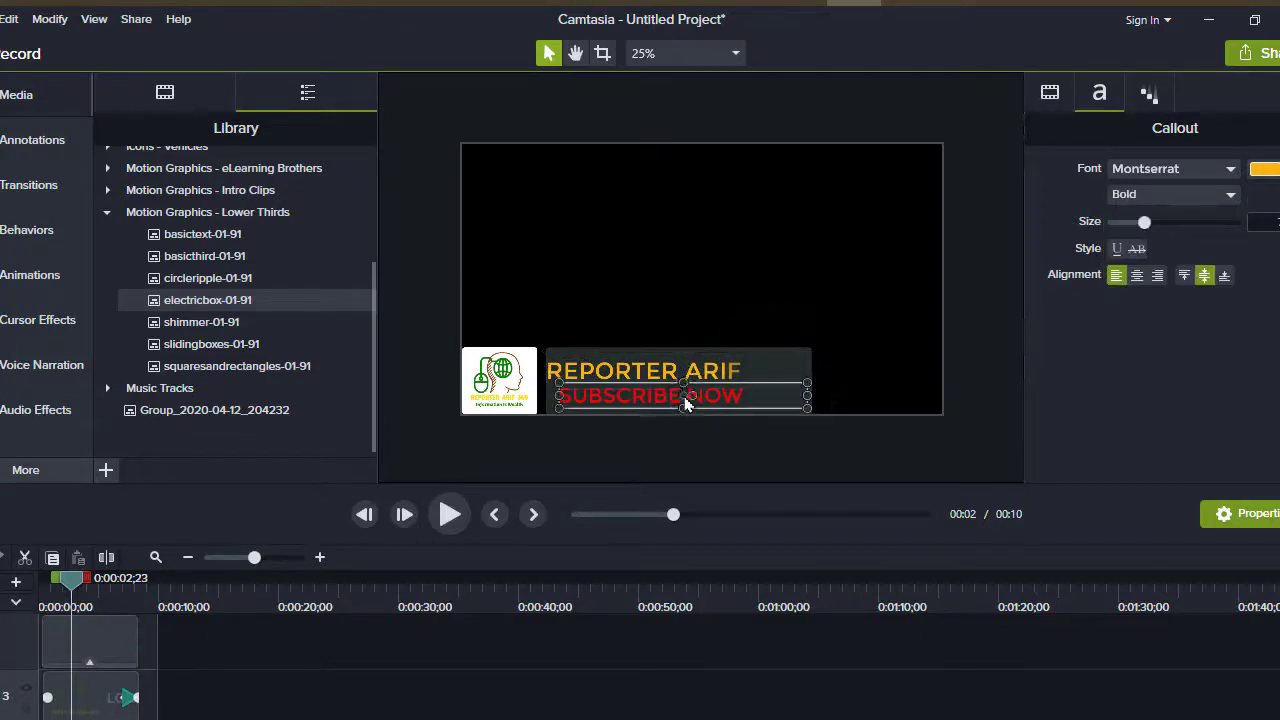
# Reduce the font size of the SUBSCRIBE NOW subtitle slightly.
pyautogui.click(740, 398)
pyautogui.doubleClick(727, 393)
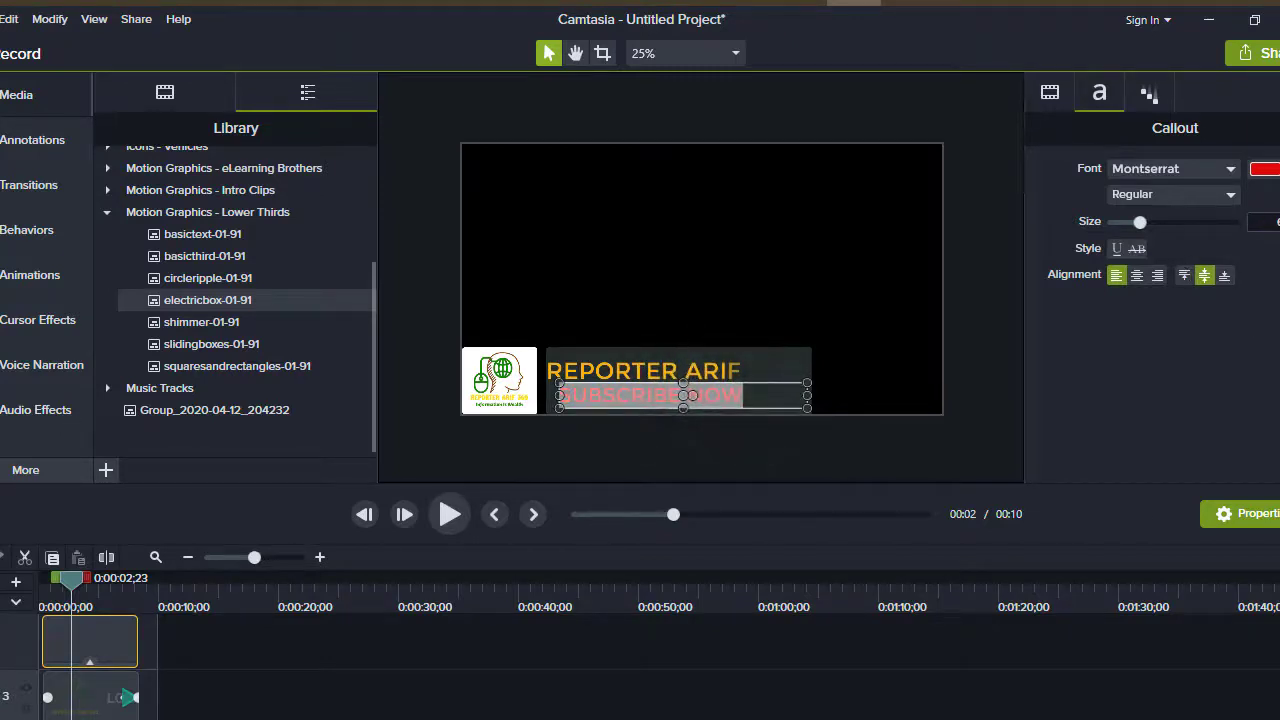
pyautogui.click(1274, 222)
pyautogui.press('Return')
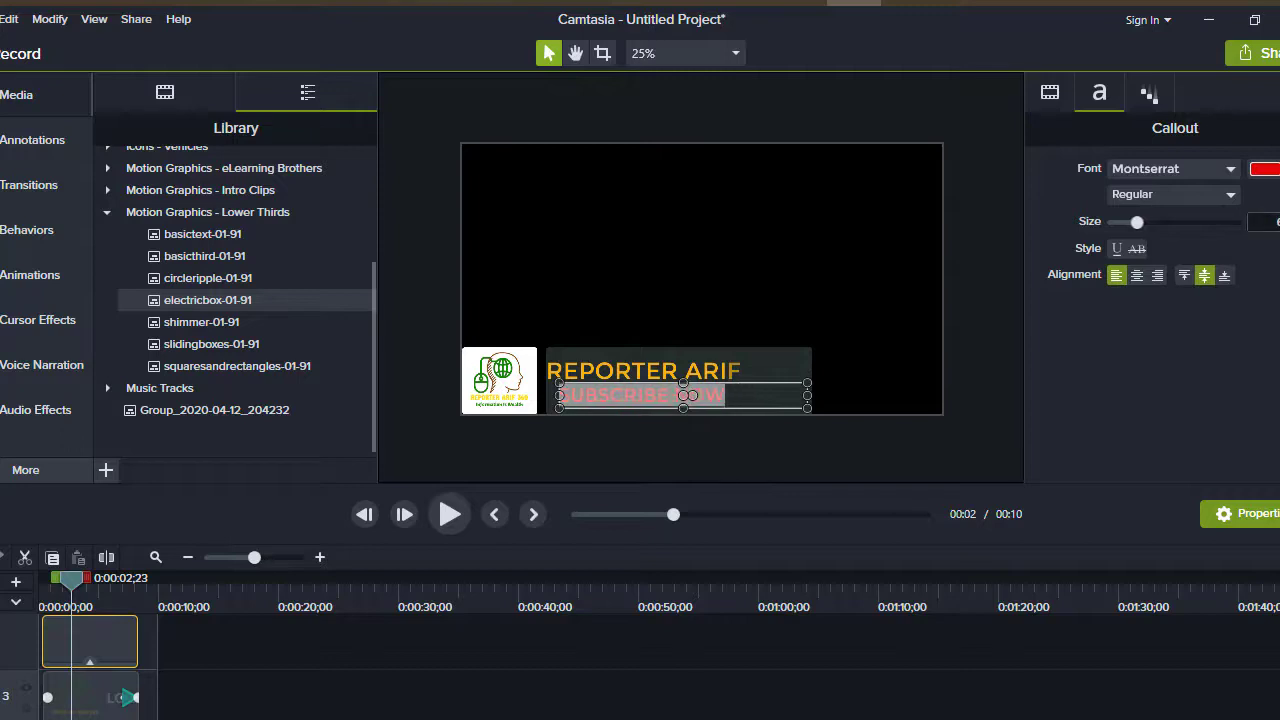
pyautogui.click(776, 381)
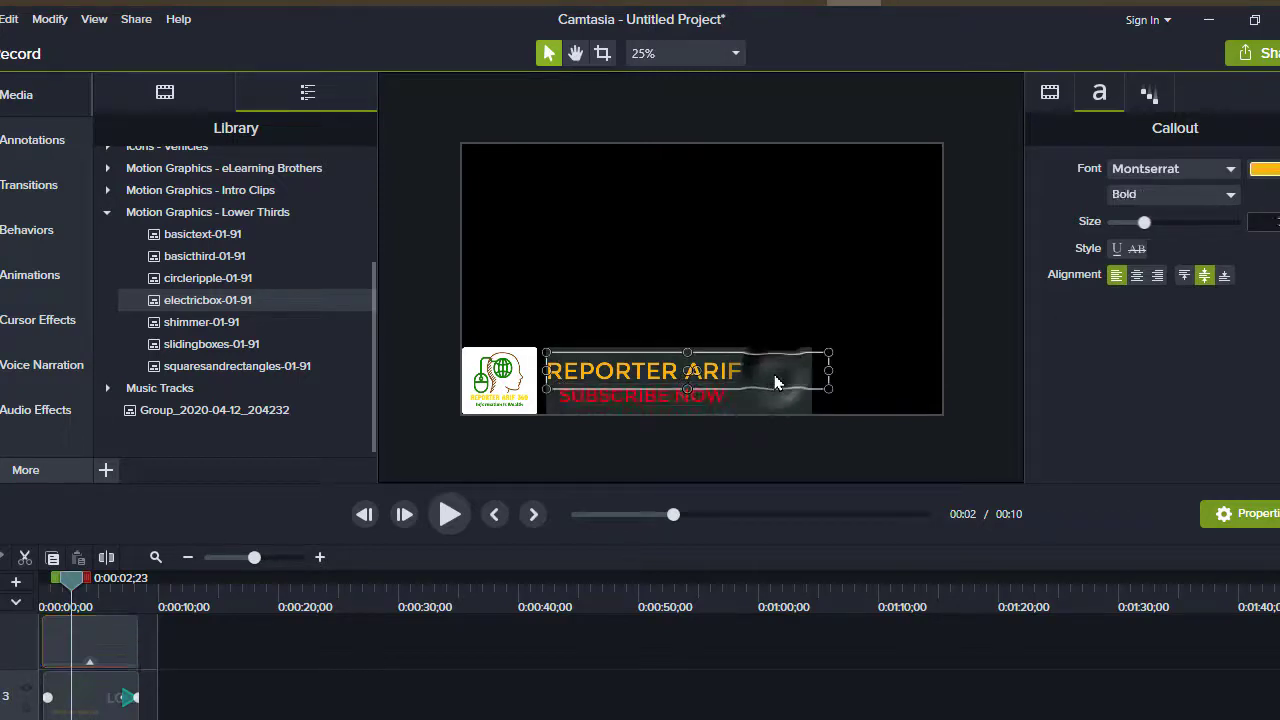
# Expand the Shapes group inside the electricbox-01-91 group on the timeline.
pyautogui.click(613, 401)
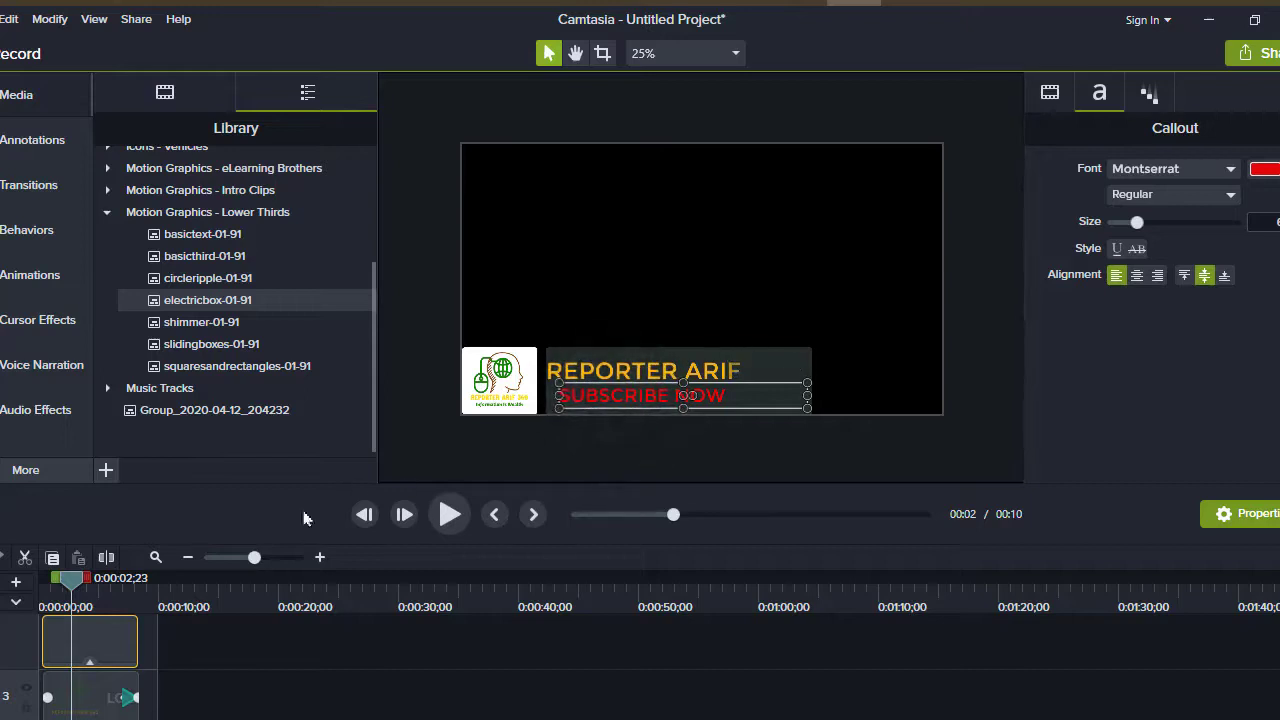
pyautogui.scroll(-2, 153, 703)
pyautogui.click(771, 353)
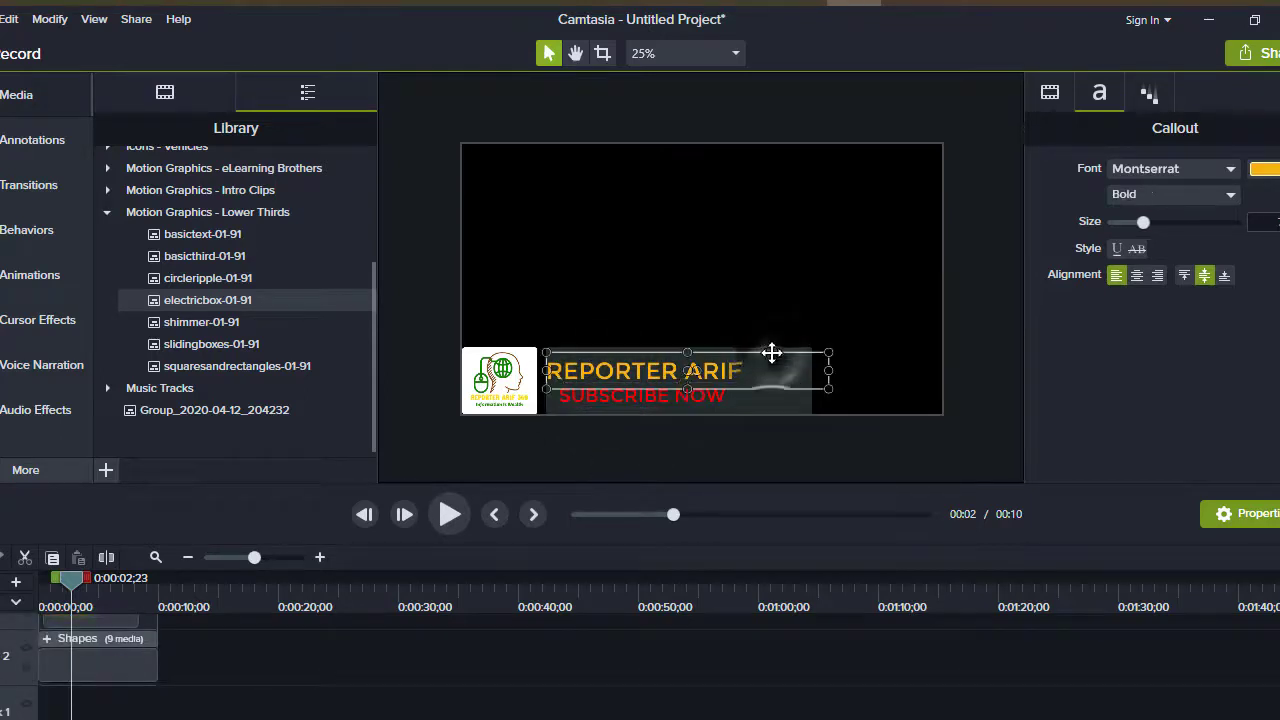
pyautogui.scroll(2, 35, 700)
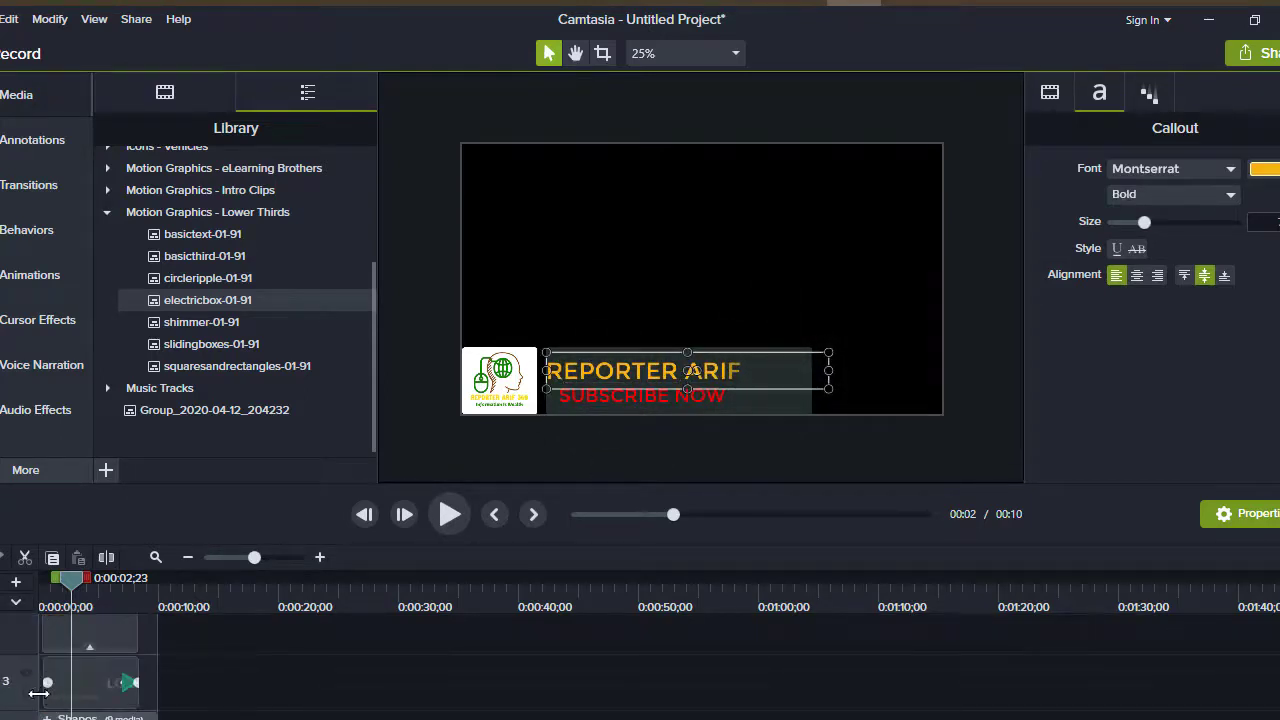
pyautogui.click(47, 718)
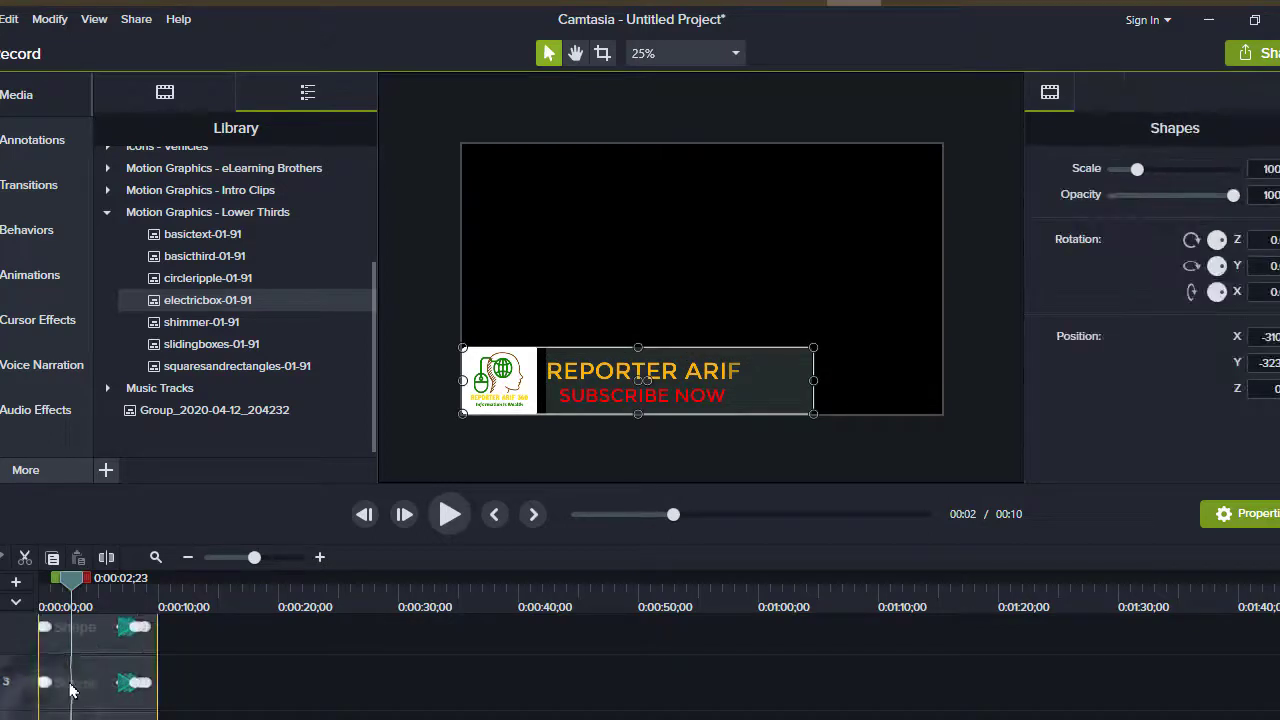
# Find the rectangle shape forming the dark panel behind the title and subtitle, and recolor its fill to green.
pyautogui.scroll(1, 72, 682)
pyautogui.scroll(1, 72, 668)
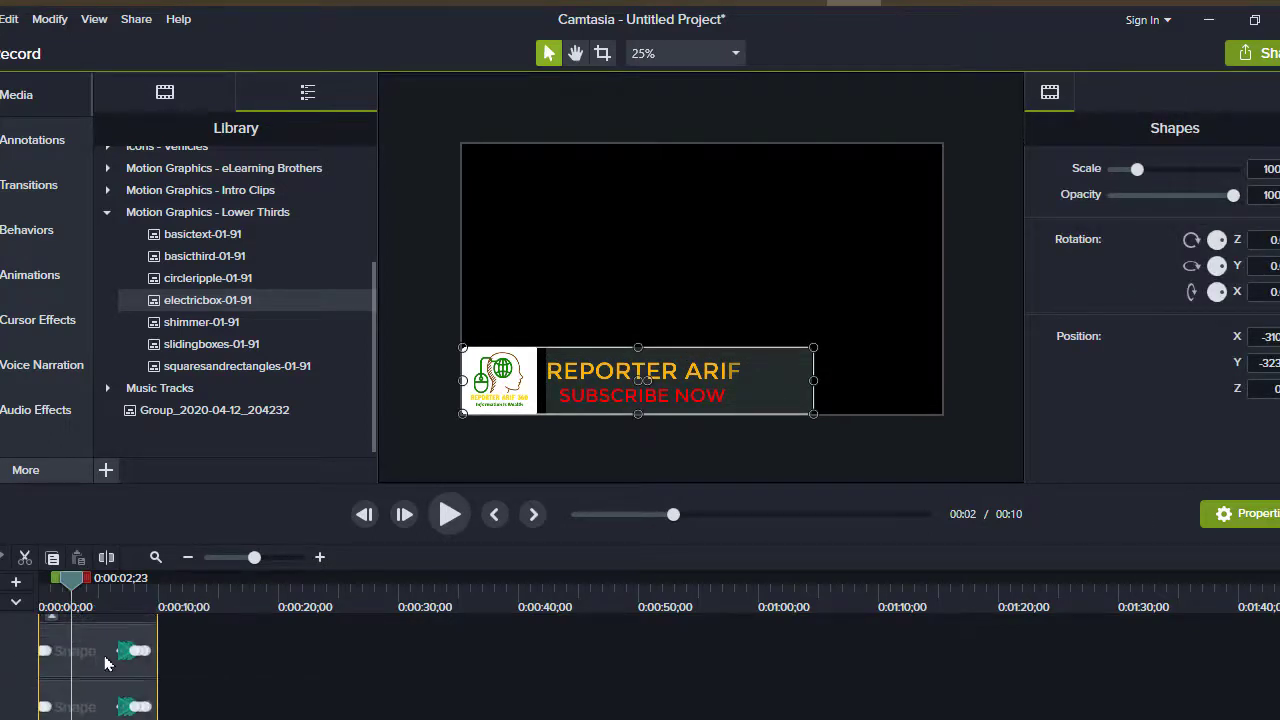
pyautogui.click(88, 660)
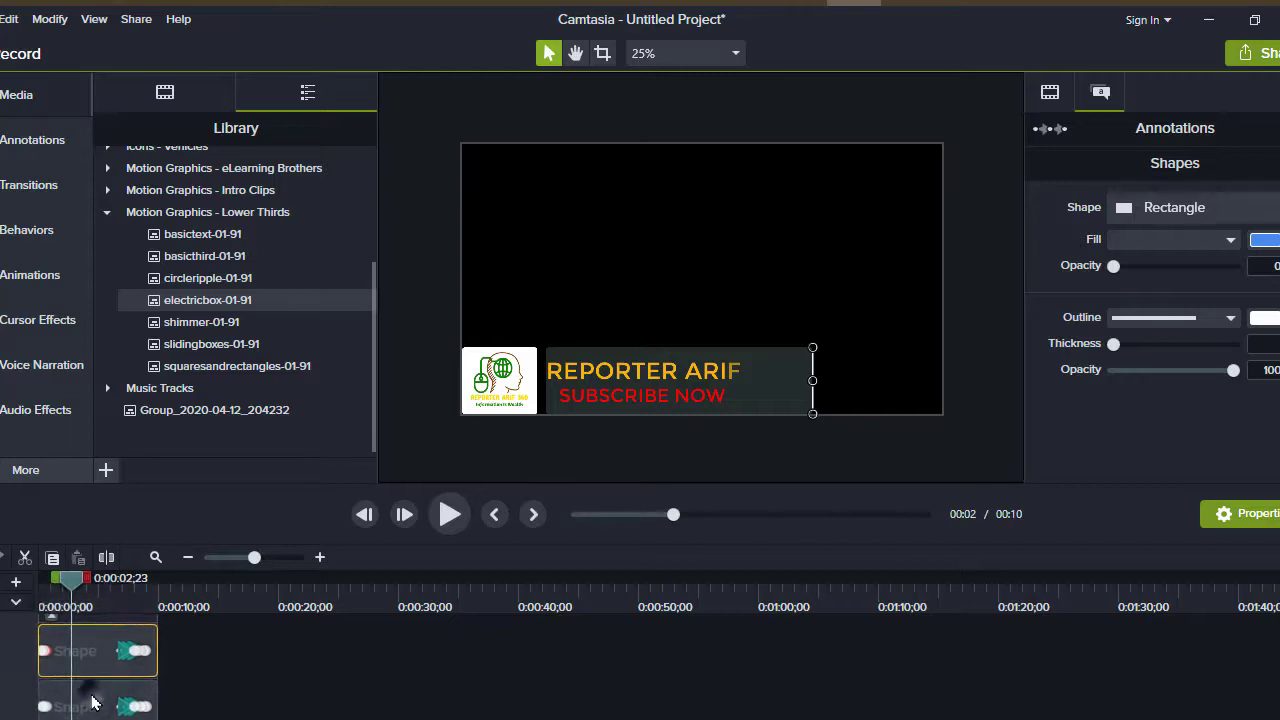
pyautogui.click(91, 702)
pyautogui.scroll(-3, 175, 684)
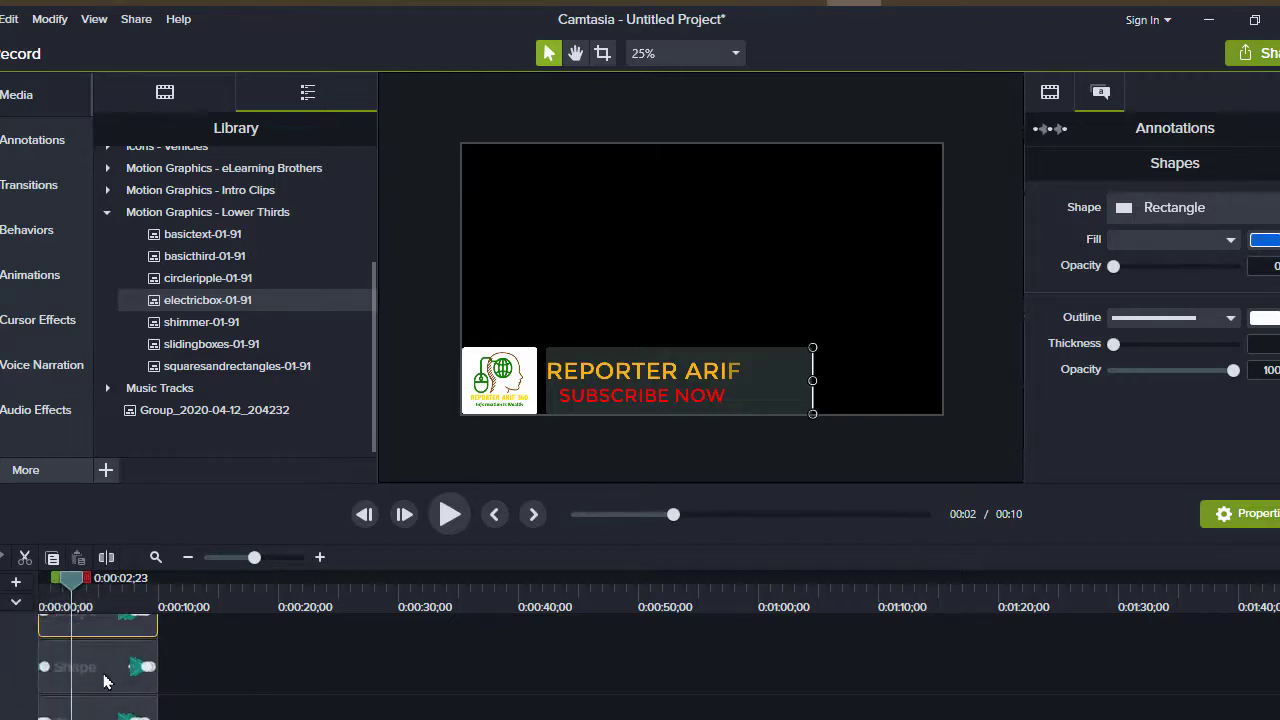
pyautogui.click(107, 681)
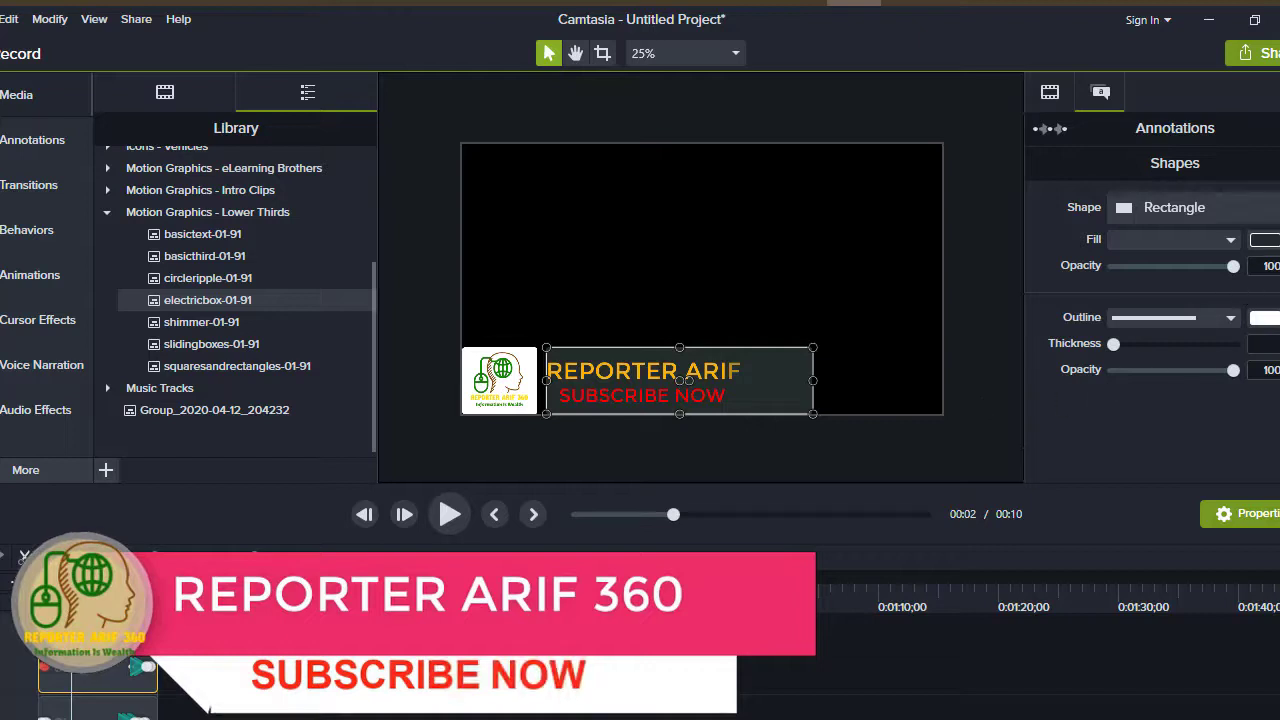
pyautogui.click(1230, 239)
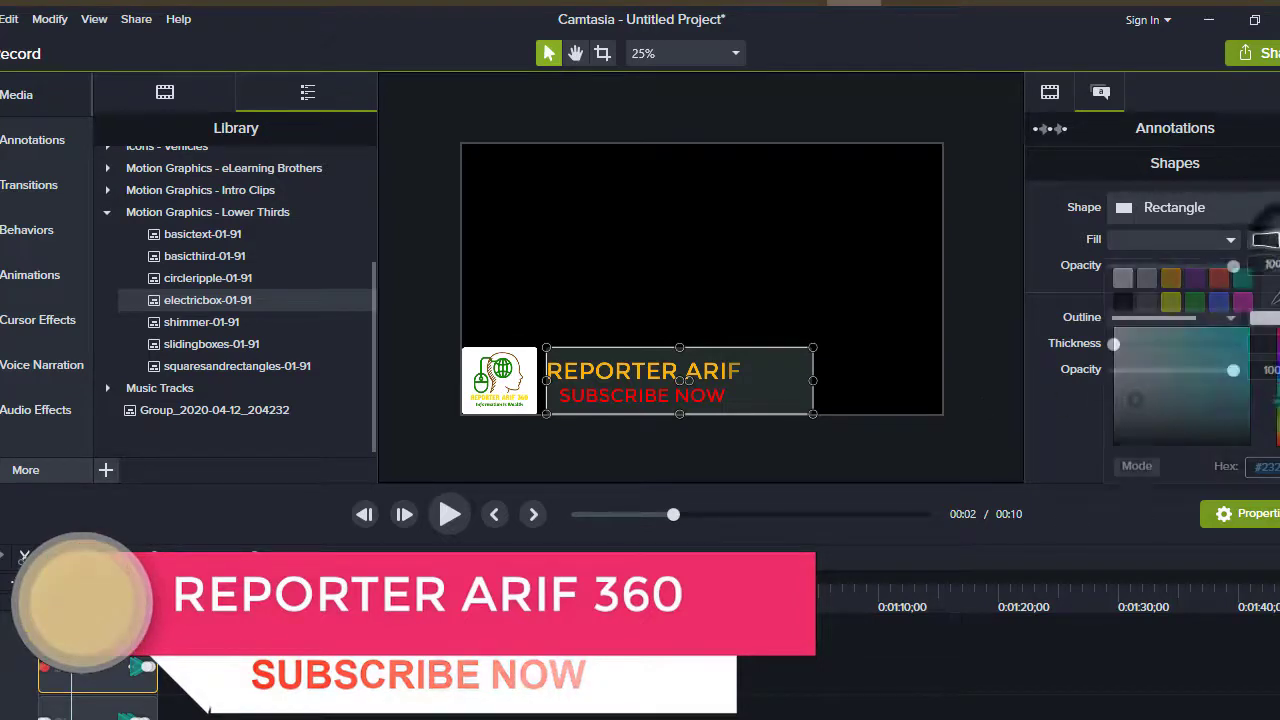
pyautogui.click(1132, 356)
pyautogui.moveTo(1132, 356); pyautogui.dragTo(1218, 410)
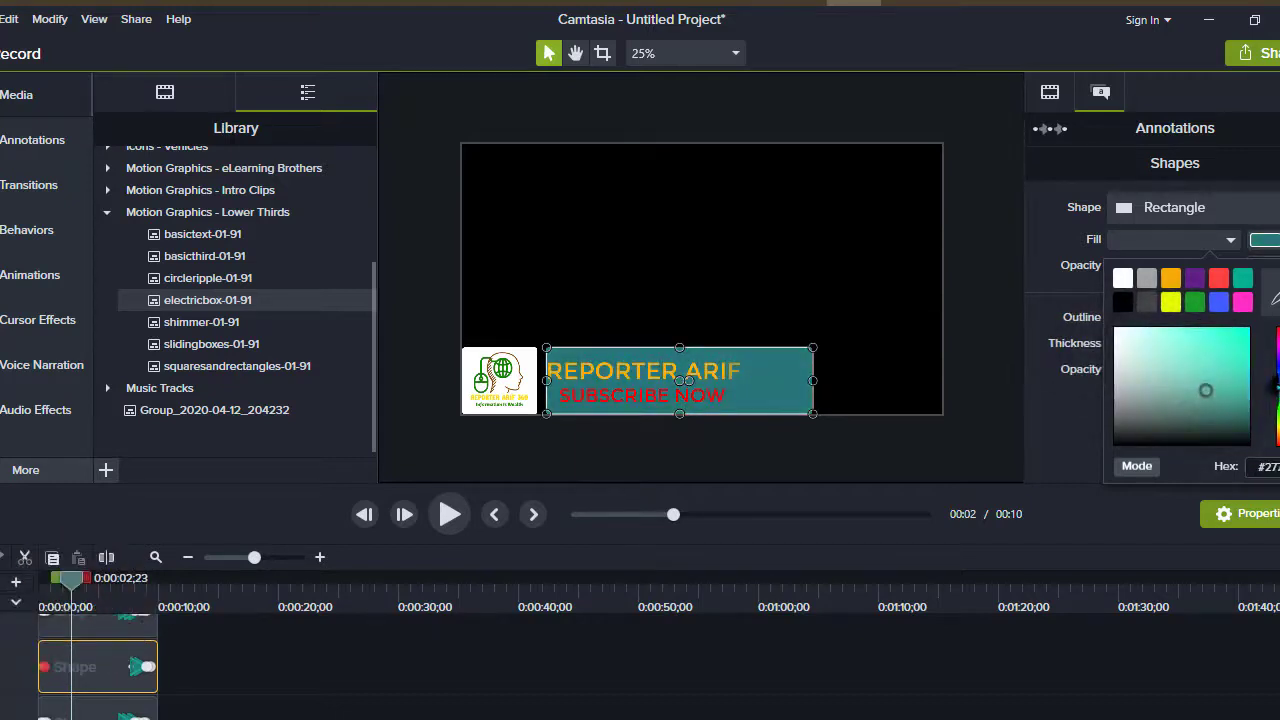
pyautogui.click(1278, 395)
pyautogui.moveTo(1168, 375); pyautogui.dragTo(1228, 401)
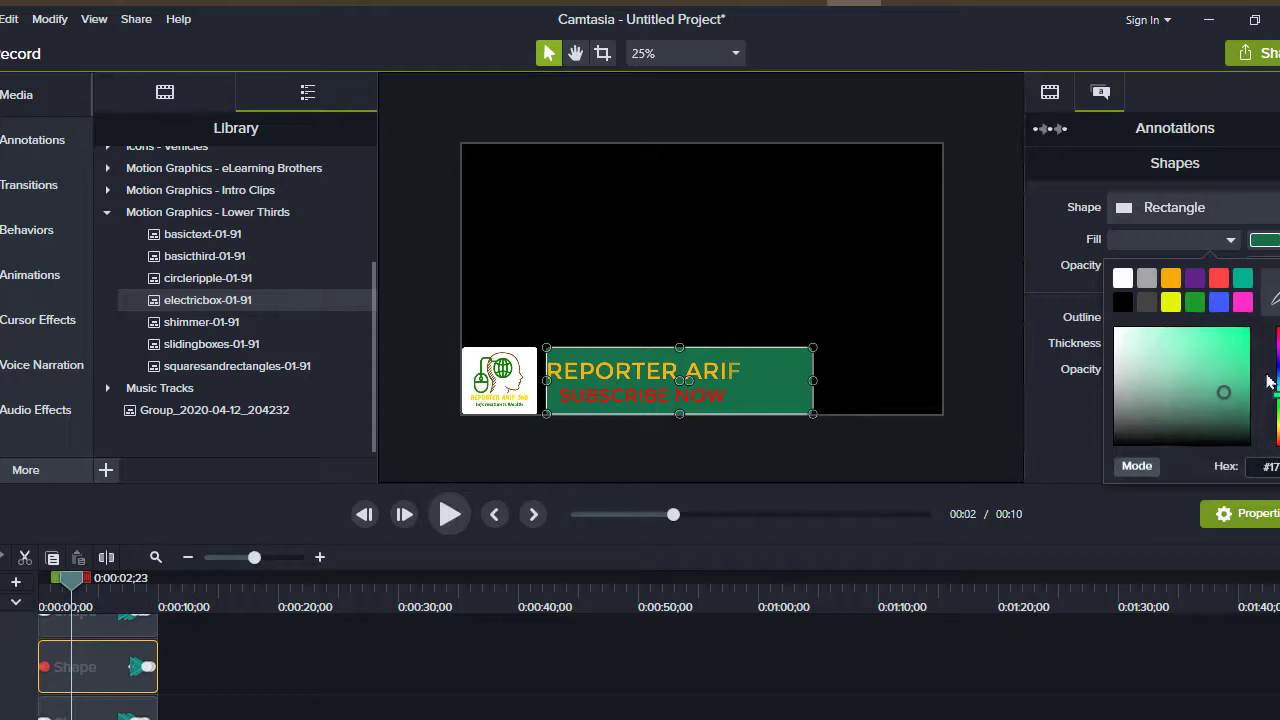
# Review the title text's In, During and Out behavior settings.
pyautogui.click(692, 378)
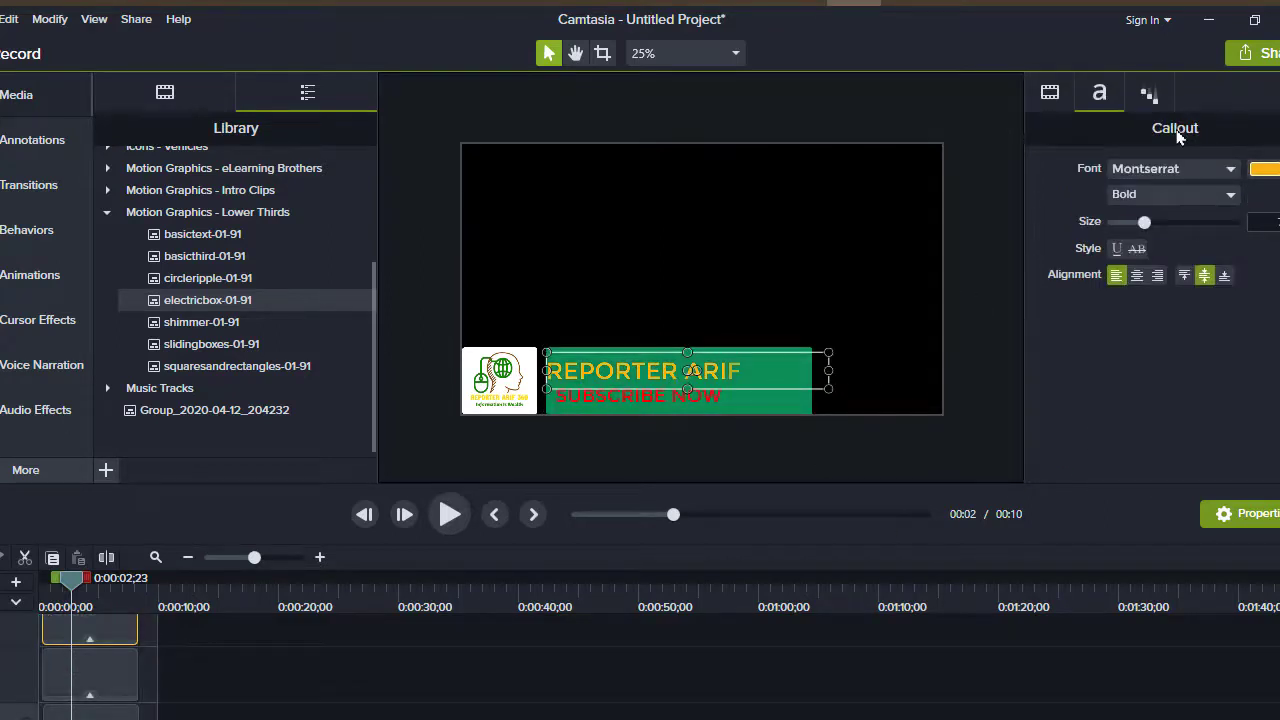
pyautogui.click(1150, 93)
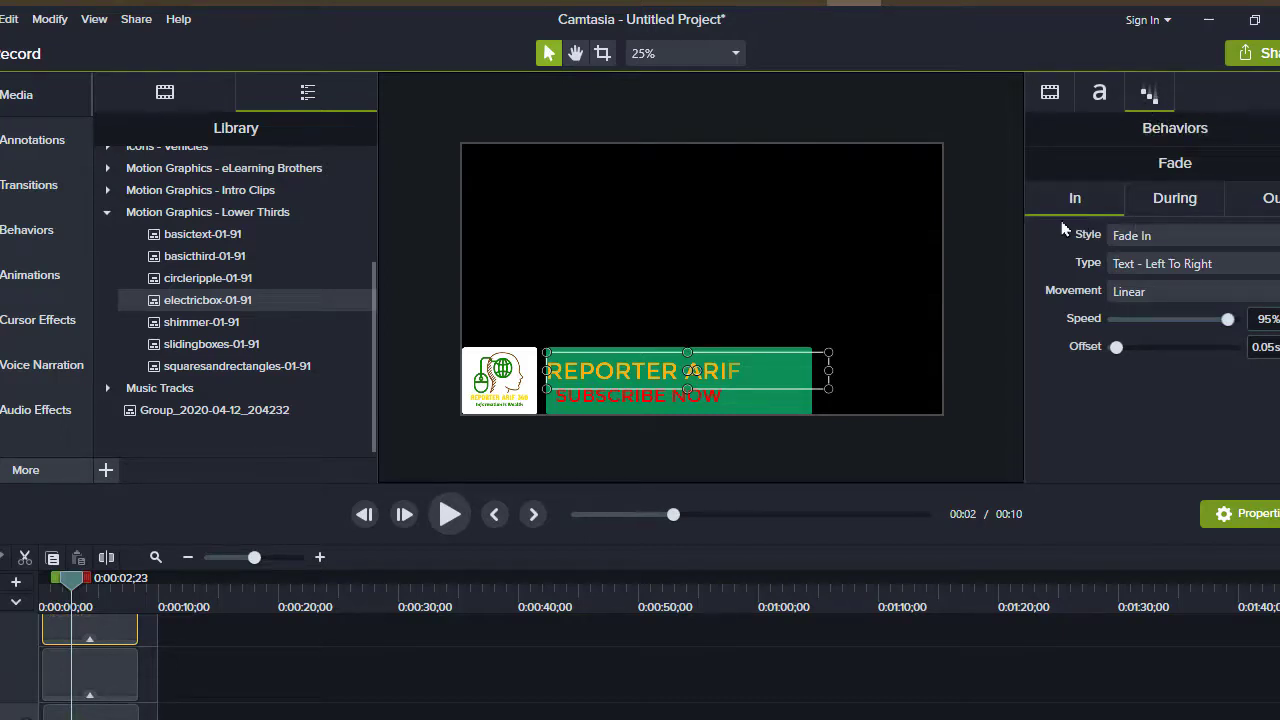
pyautogui.click(1170, 200)
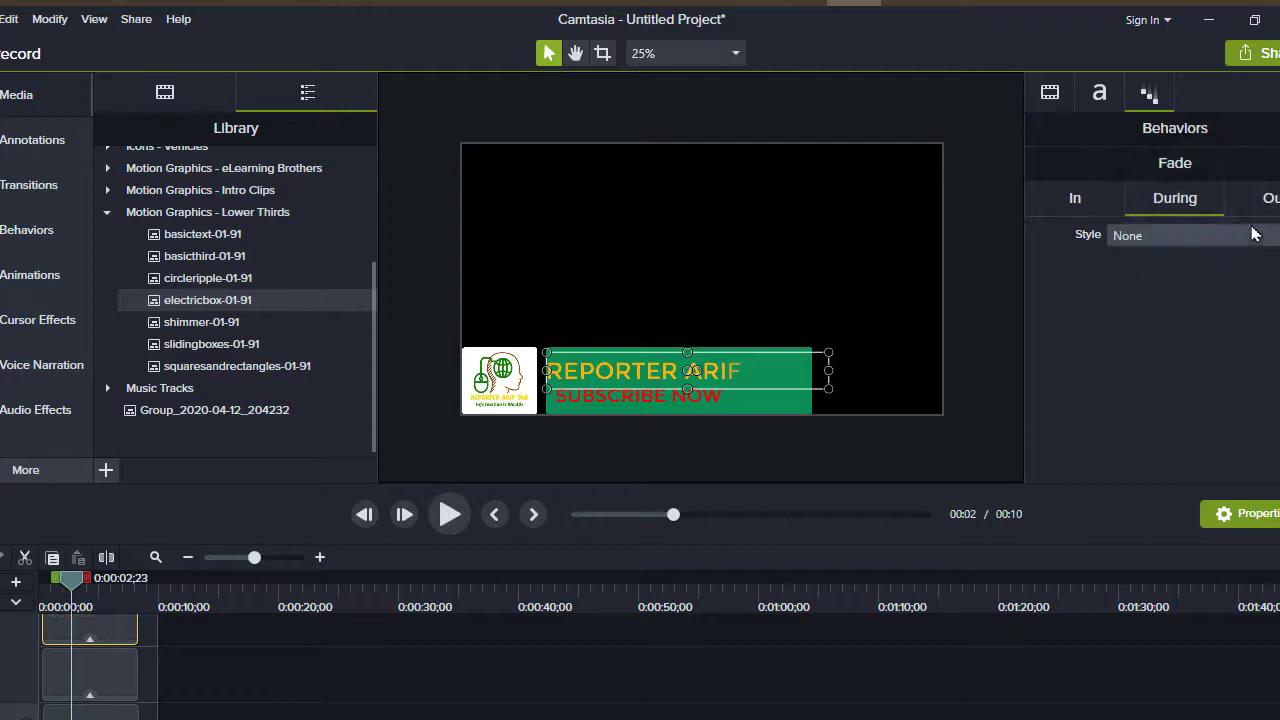
pyautogui.click(1265, 198)
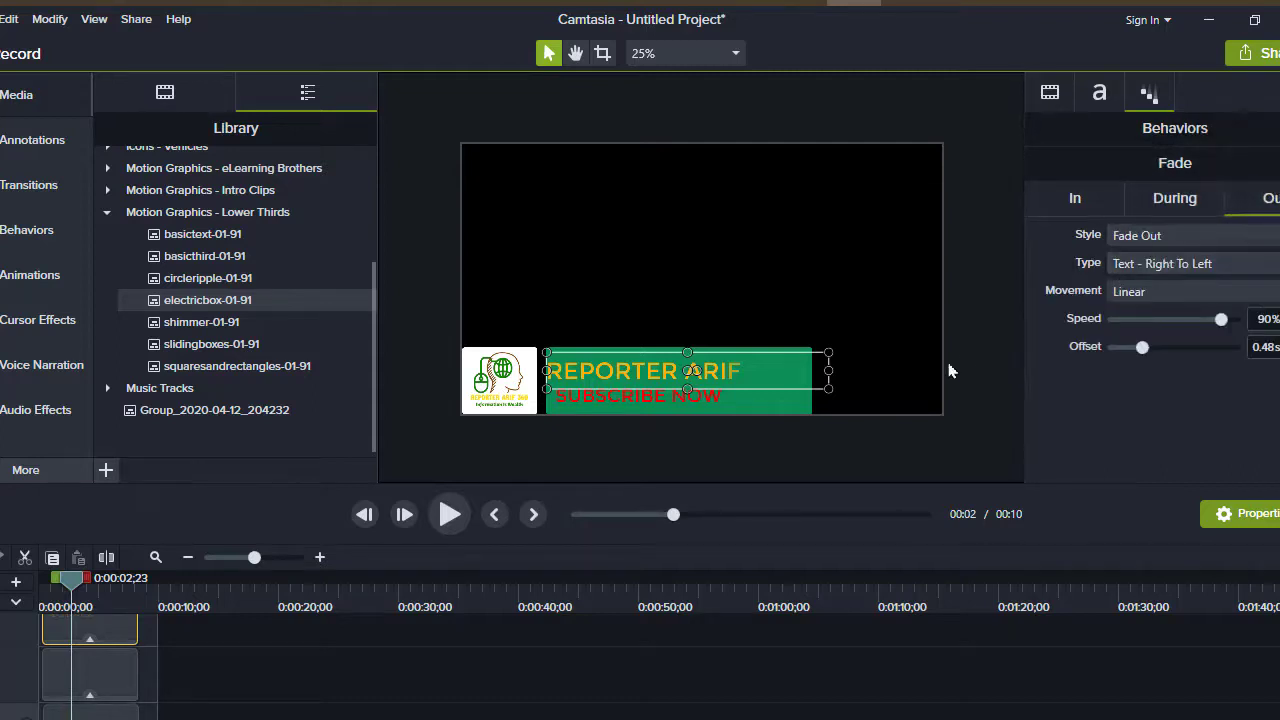
pyautogui.click(1088, 200)
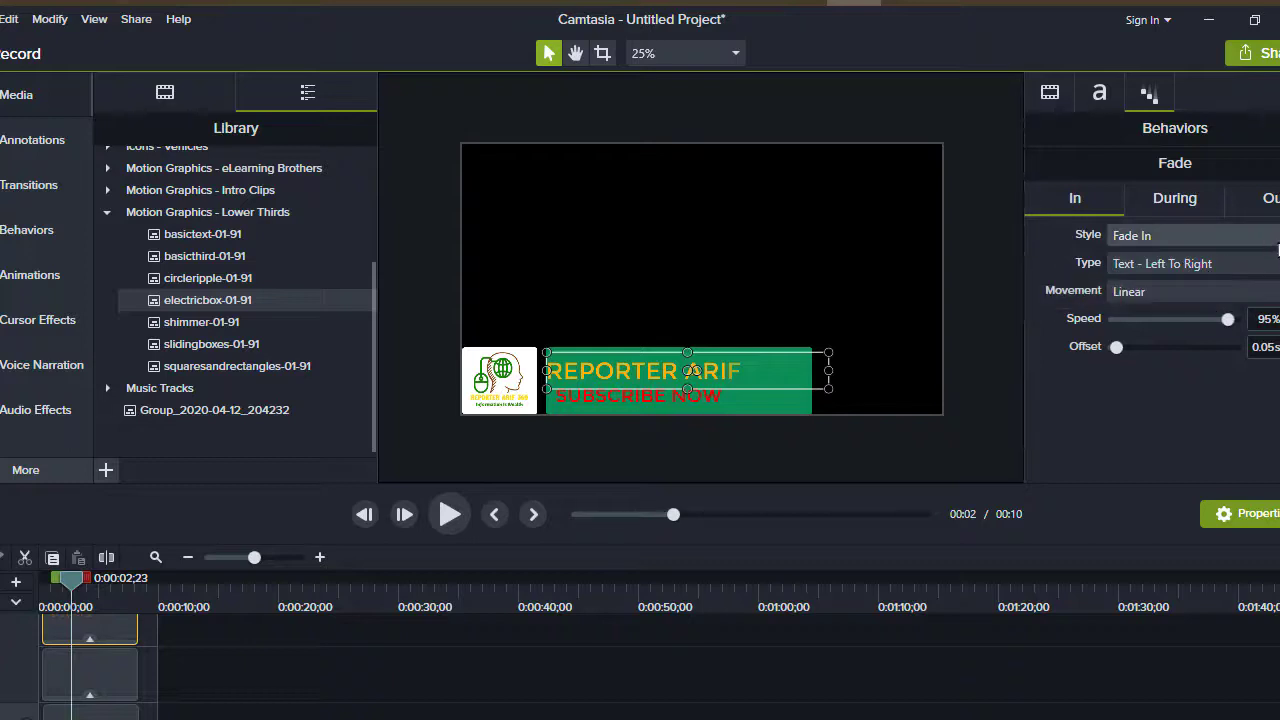
# Try the Bounce In entrance style on the title and play the animation from the beginning.
pyautogui.click(1268, 235)
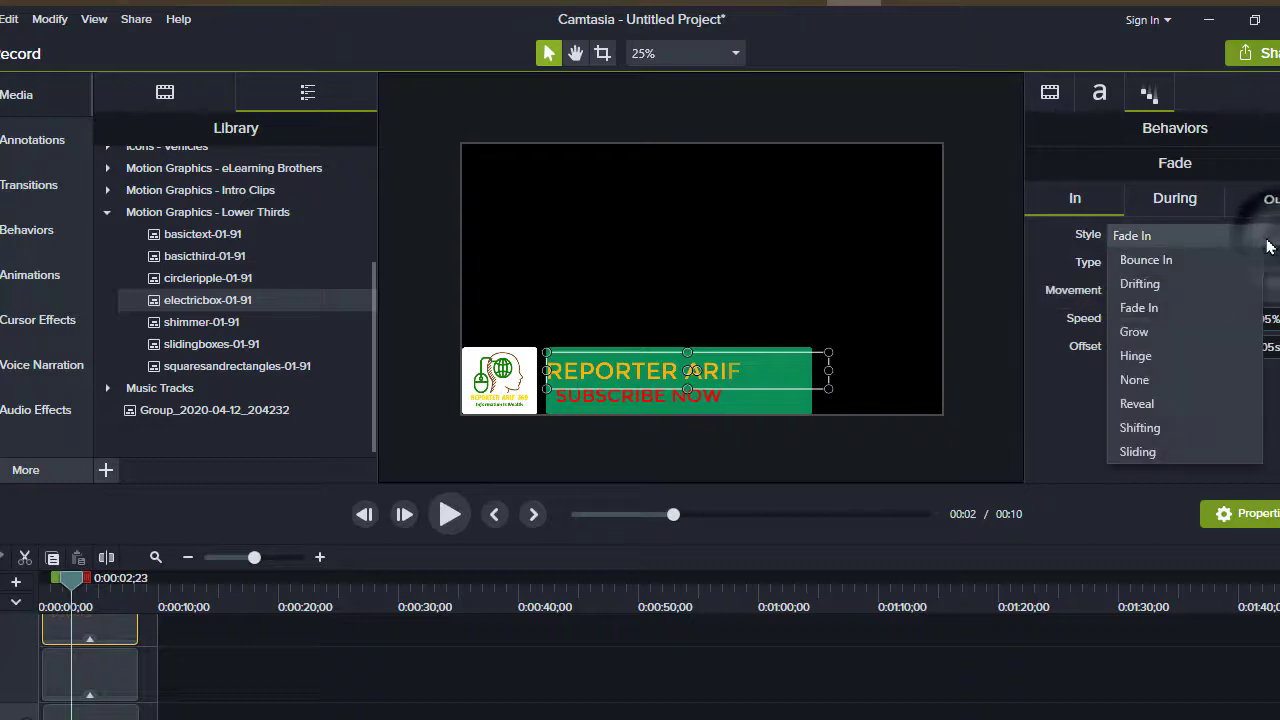
pyautogui.click(1188, 268)
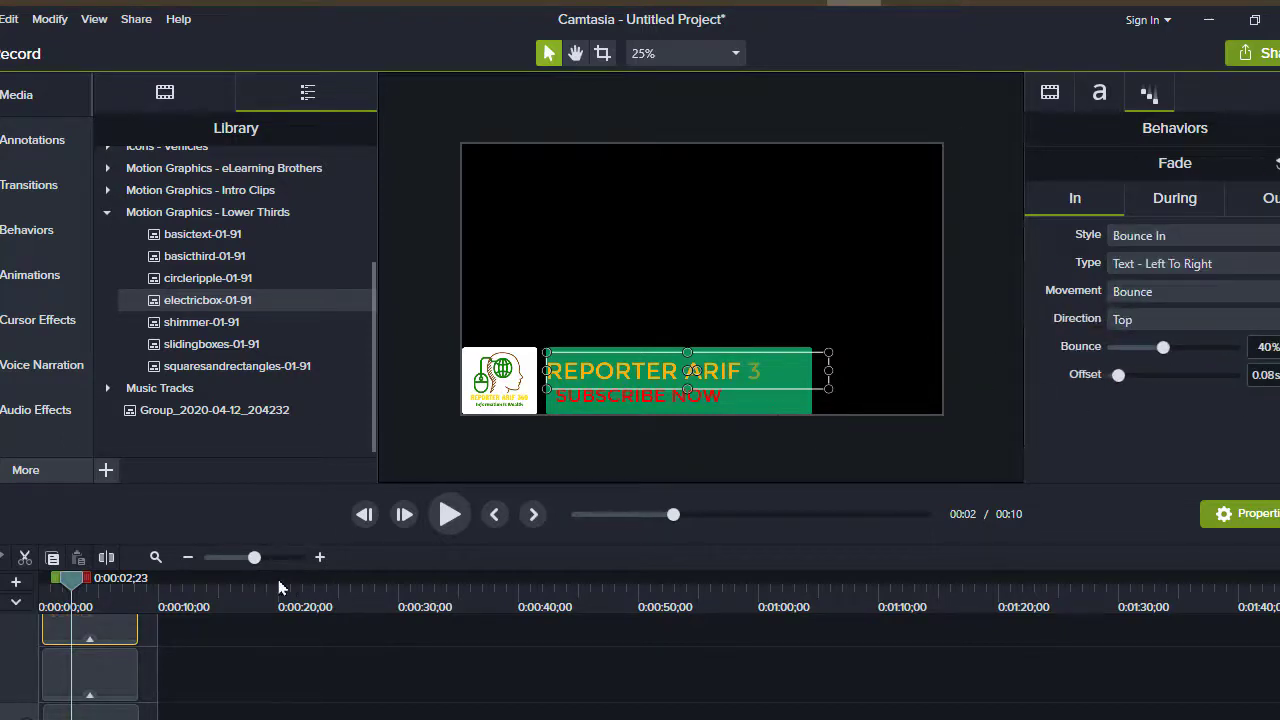
pyautogui.moveTo(73, 581); pyautogui.dragTo(12, 582)
pyautogui.click(449, 515)
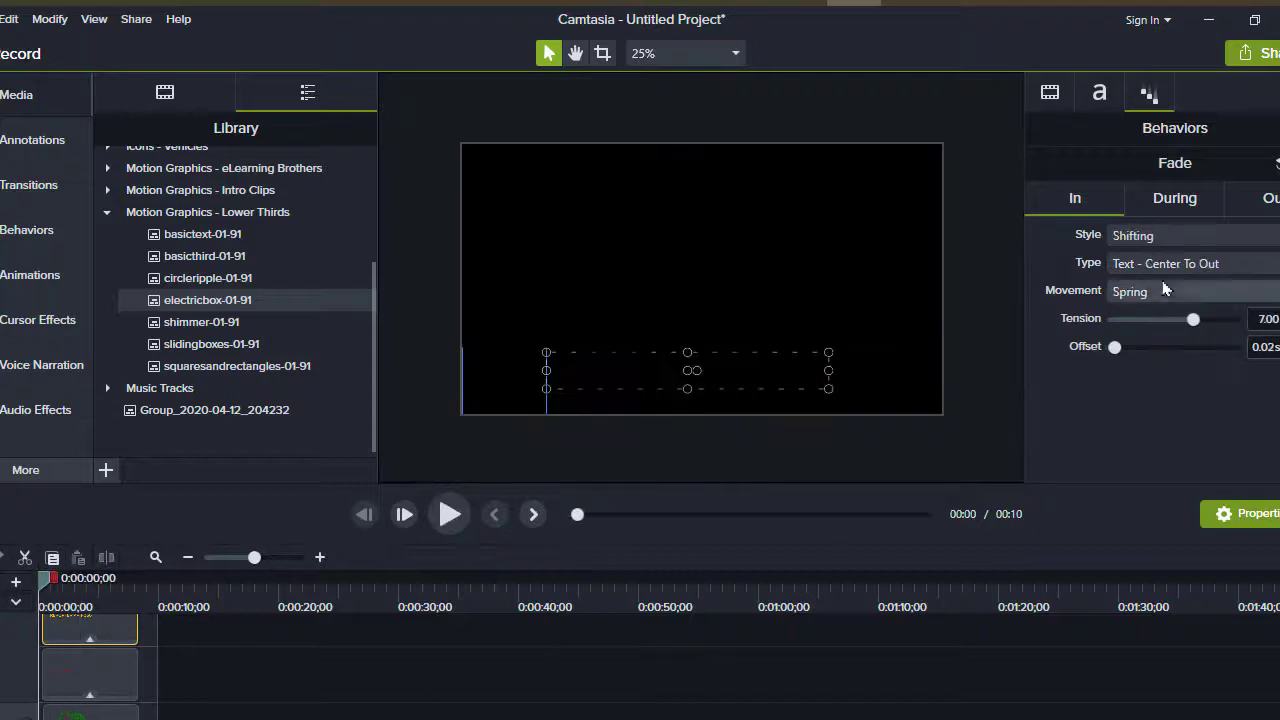
# Set the title's entrance behavior to Fade In and its During behavior to Pop Up.
pyautogui.click(1240, 235)
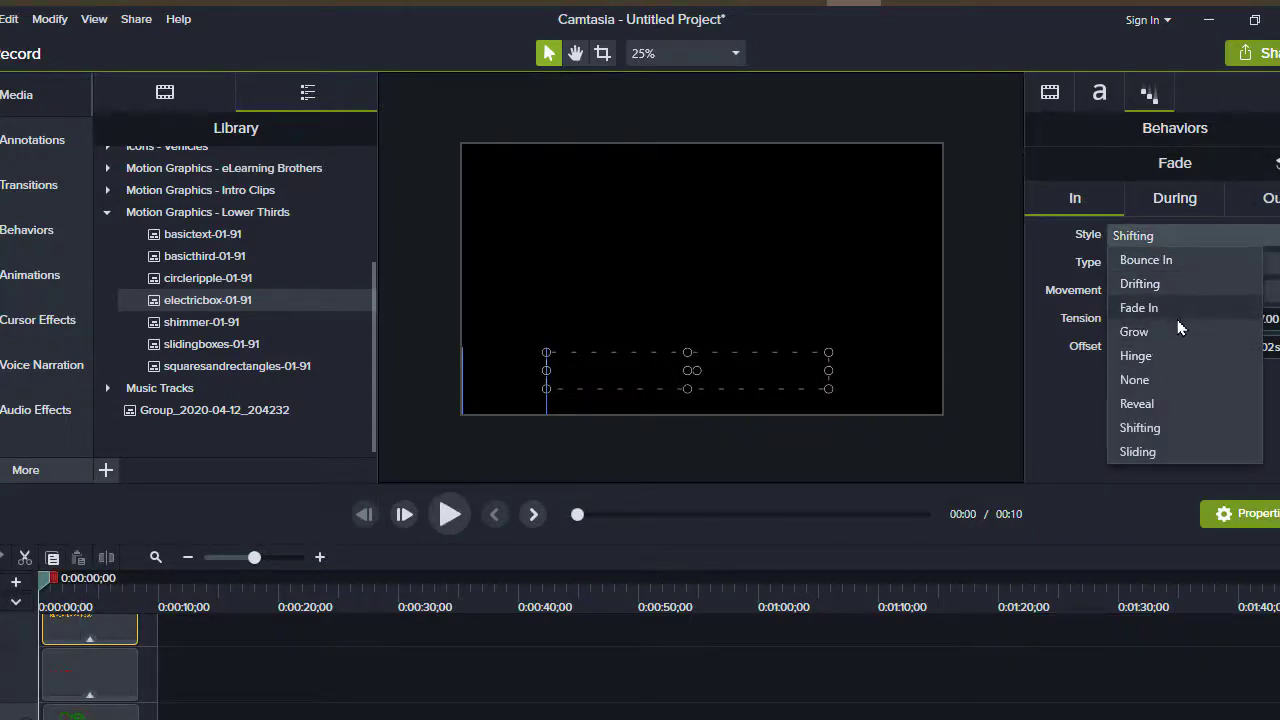
pyautogui.click(1212, 310)
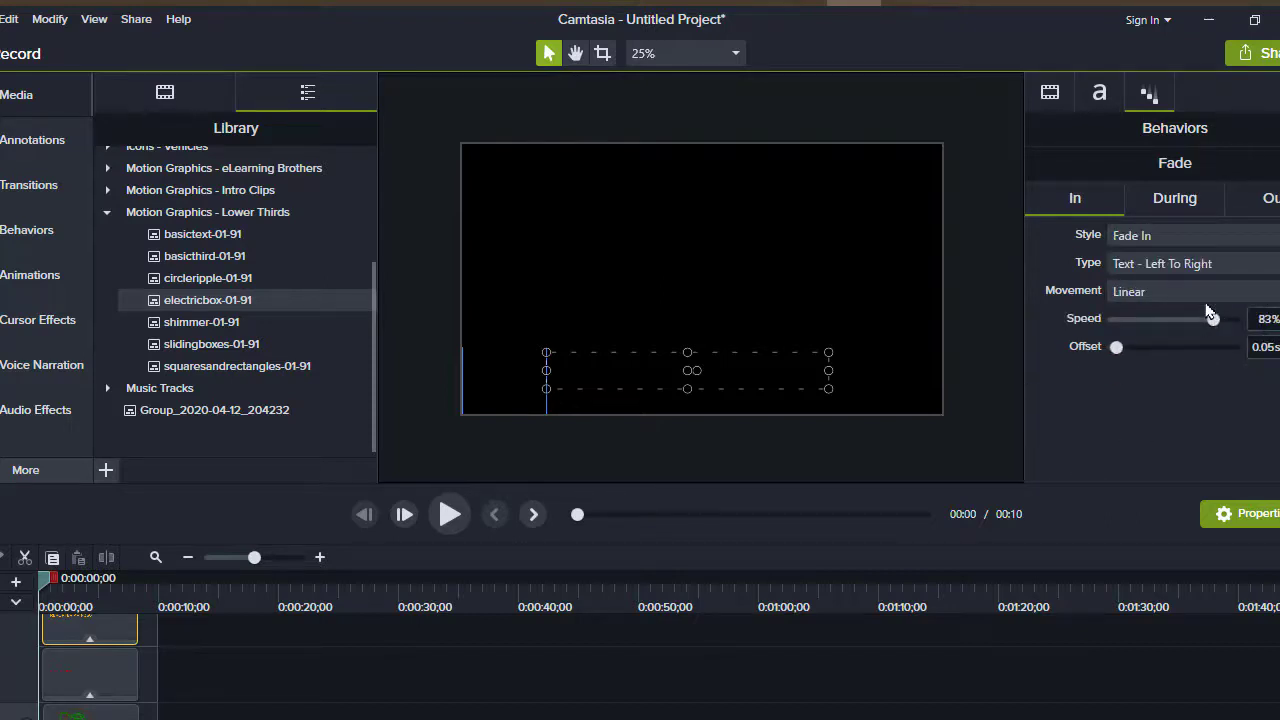
pyautogui.click(1180, 200)
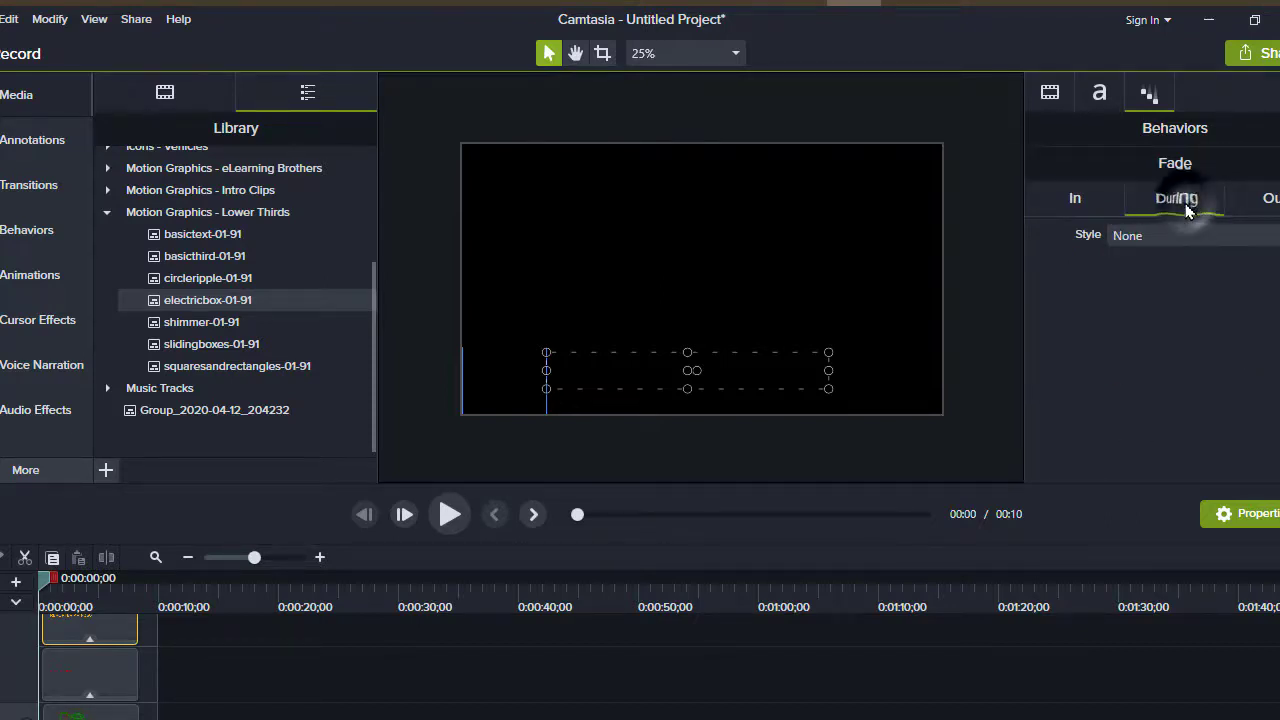
pyautogui.click(1216, 247)
pyautogui.click(1100, 354)
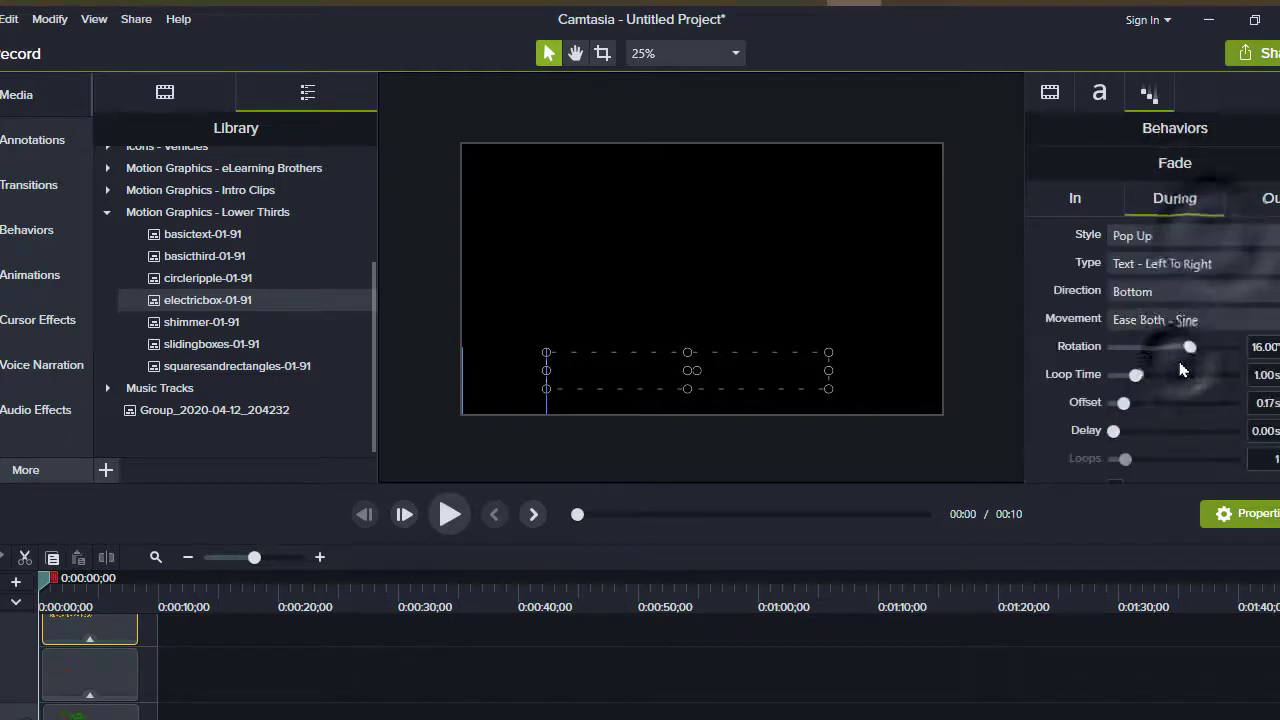
# Play the lower third, then park the playhead at about 0:00:06;03 to check the title's exit.
pyautogui.click(449, 514)
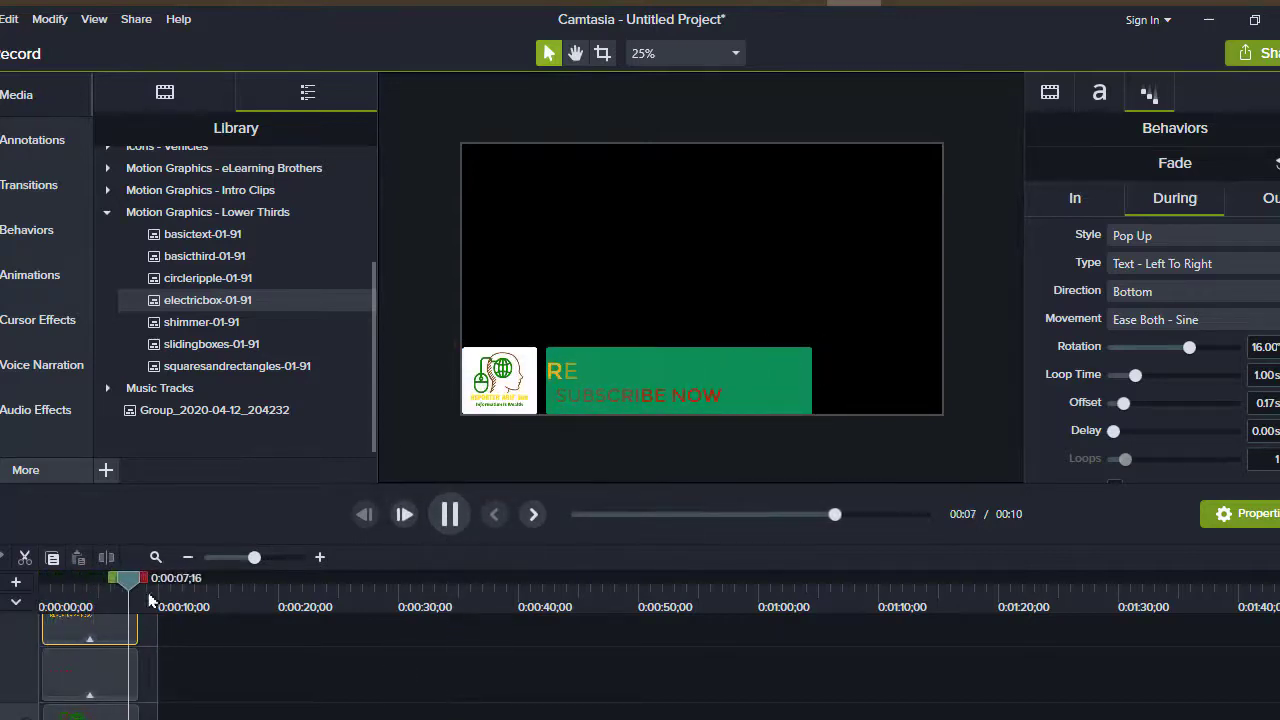
pyautogui.click(104, 590)
pyautogui.moveTo(104, 590); pyautogui.dragTo(114, 590)
# Choose Fade Out as the title's exit behavior style.
pyautogui.click(1268, 198)
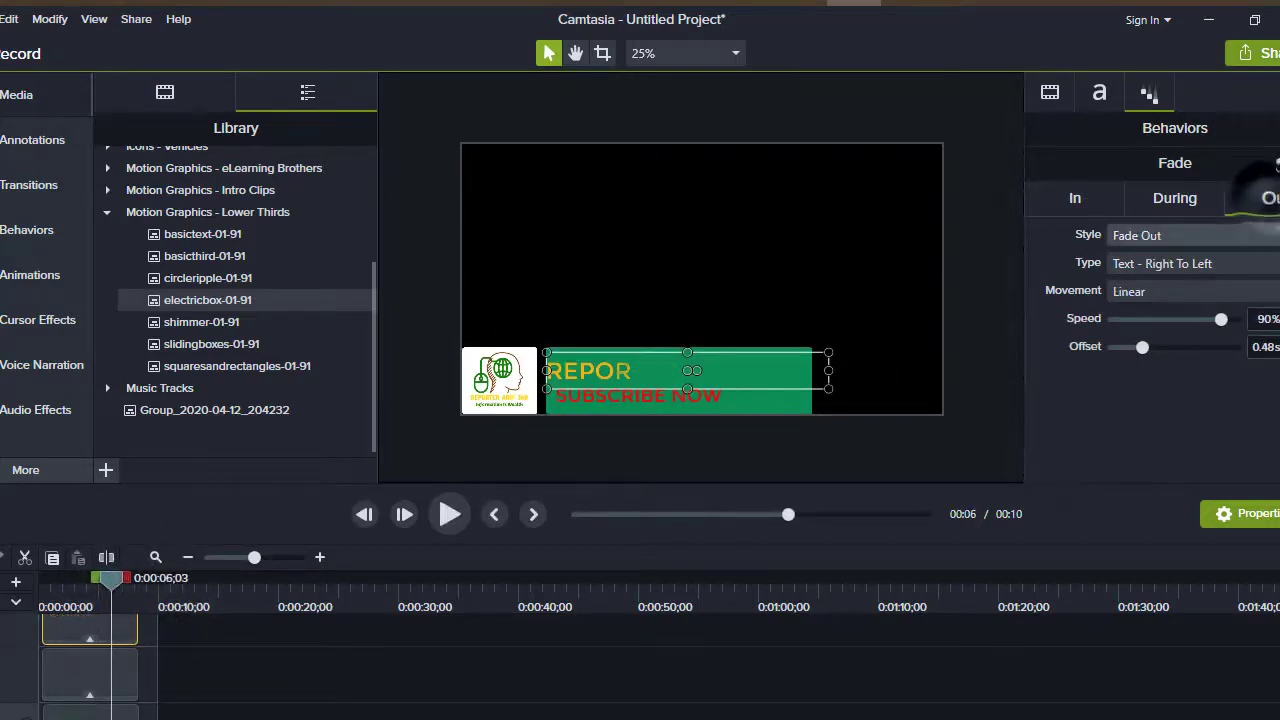
pyautogui.click(1250, 235)
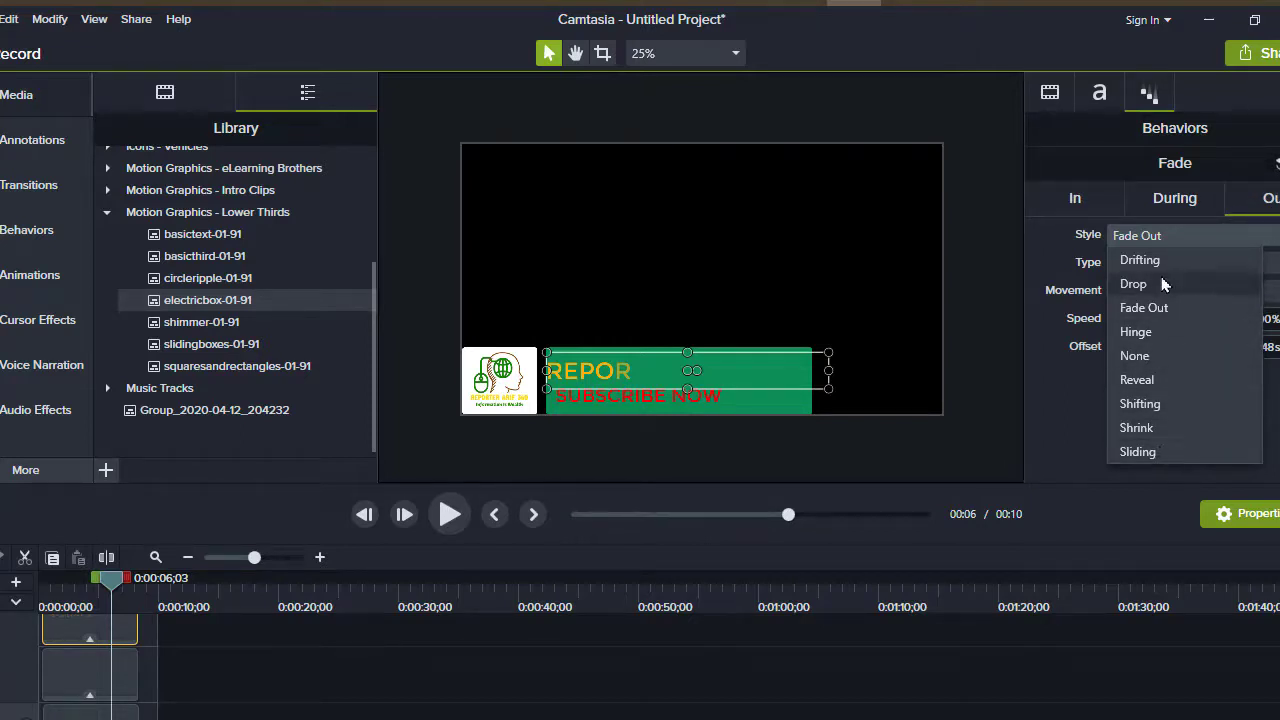
pyautogui.click(1175, 311)
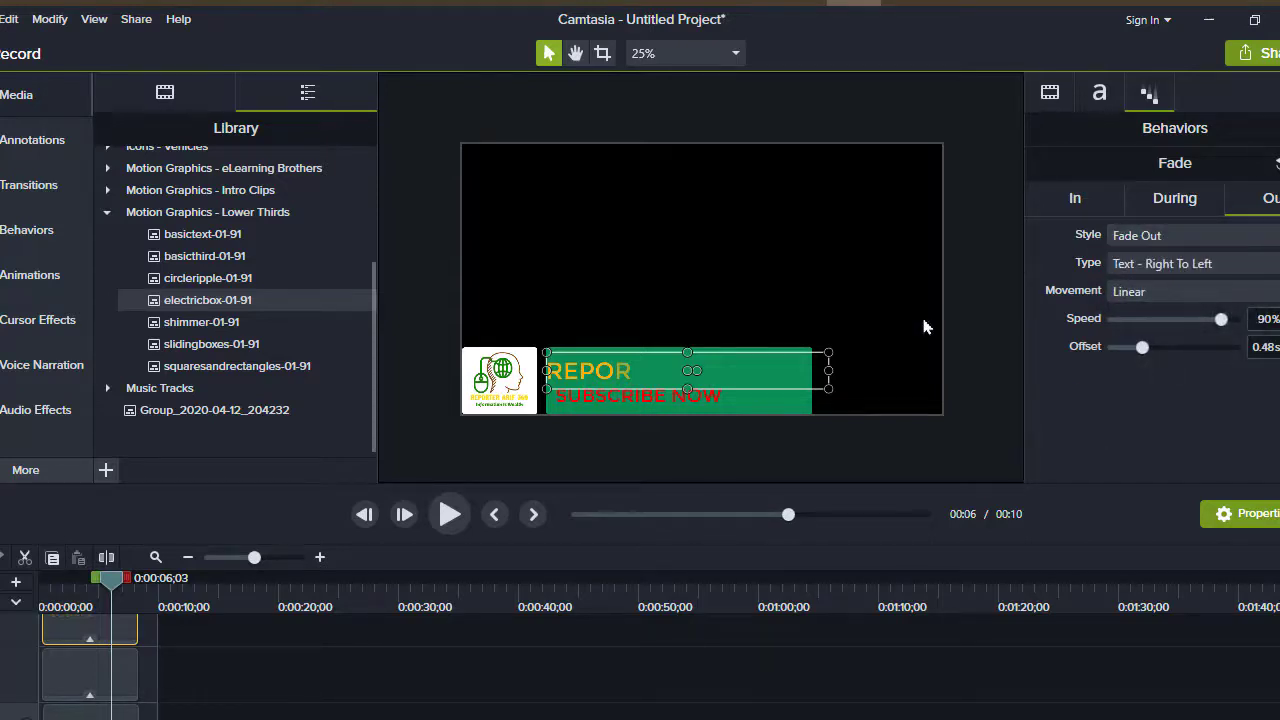
# Play the animated lower third again and return the playhead to the start of the timeline.
pyautogui.click(402, 514)
pyautogui.click(443, 514)
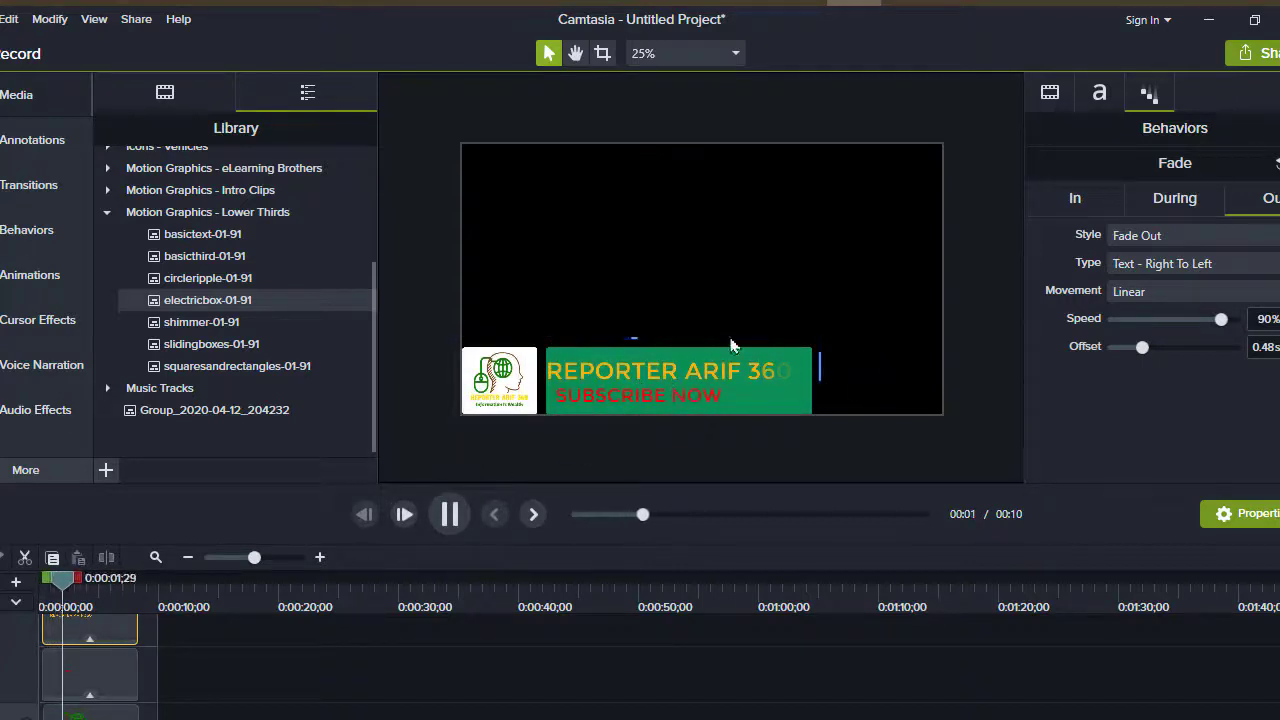
pyautogui.moveTo(90, 586); pyautogui.dragTo(44, 584)
# Collapse the electricbox-01-91 group and add Lowerthird Sound 1.m4a to track 1 from the start of the timeline.
pyautogui.click(57, 660)
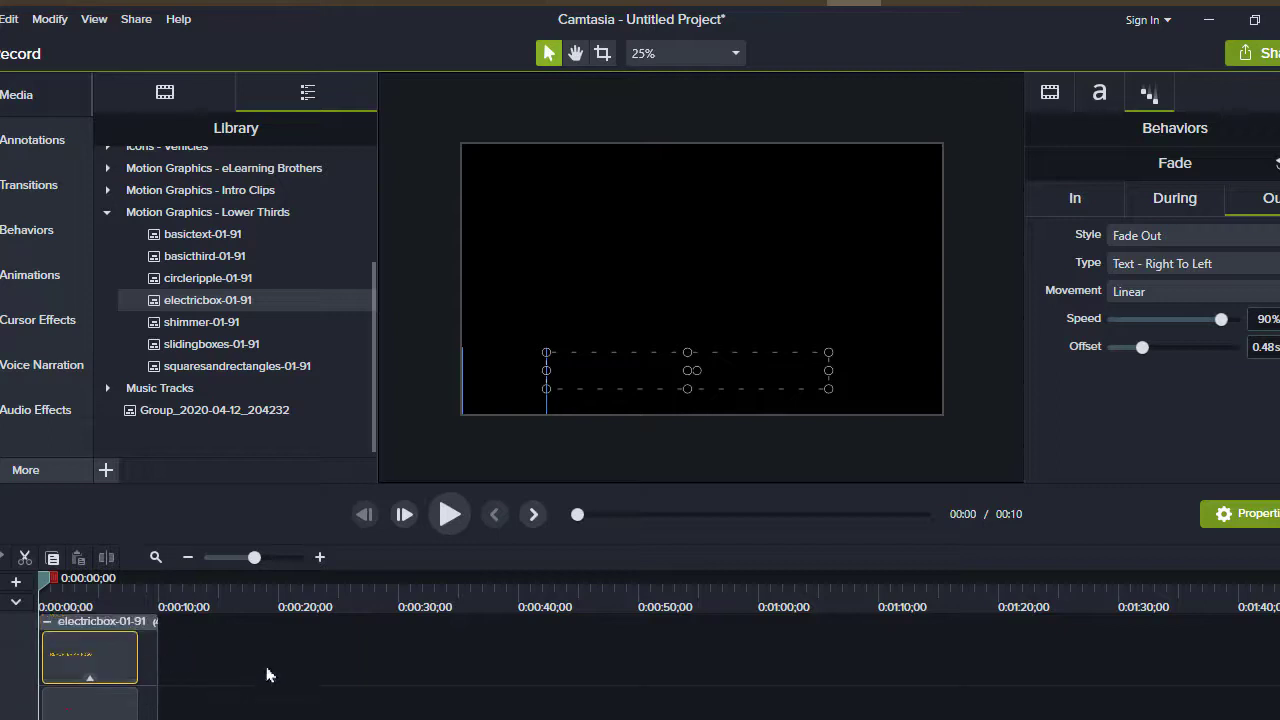
pyautogui.click(47, 621)
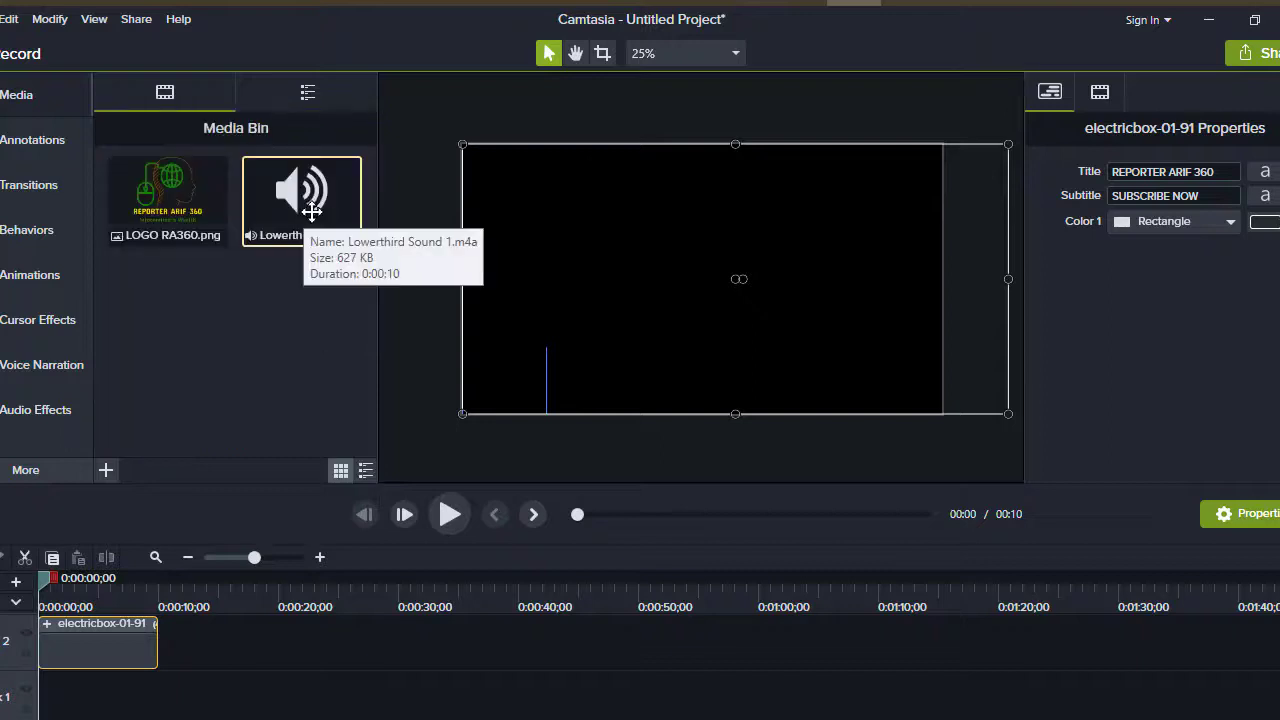
pyautogui.moveTo(298, 212); pyautogui.dragTo(98, 695)
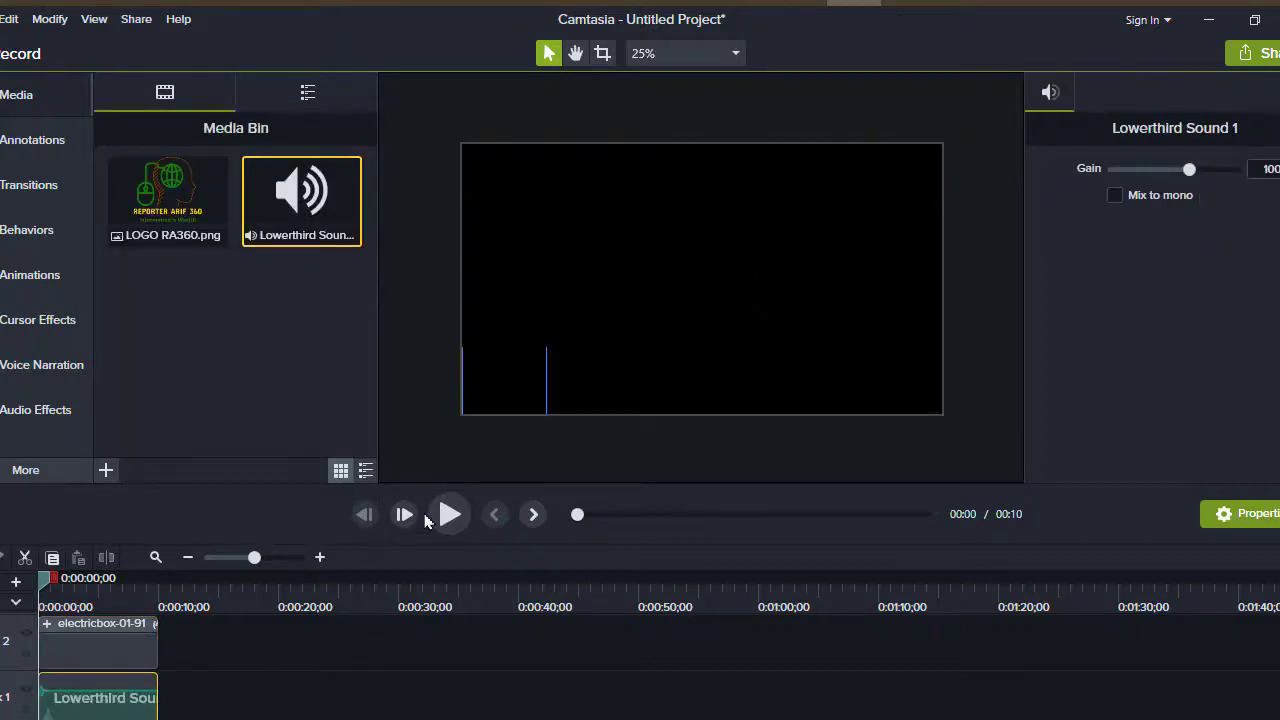
# Play the lower third together with its sound effect to check their timing.
pyautogui.click(448, 515)
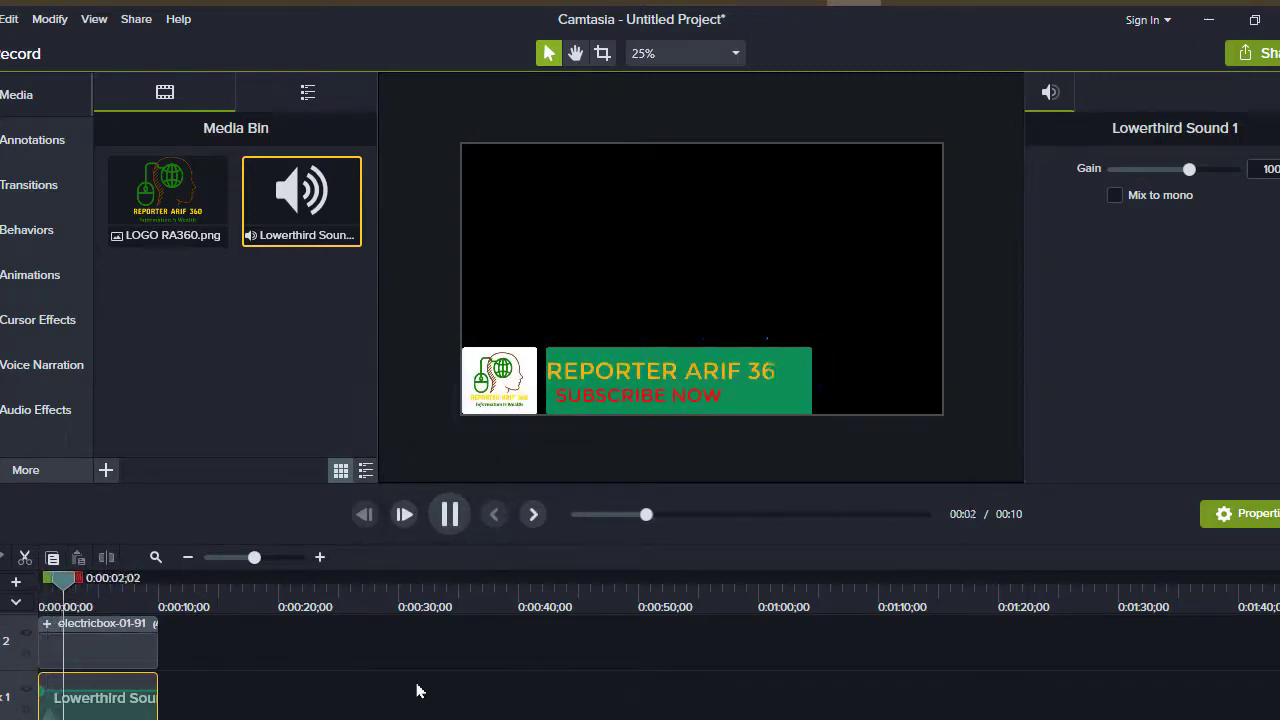
pyautogui.scroll(2, 297, 642)
pyautogui.scroll(-2, 288, 650)
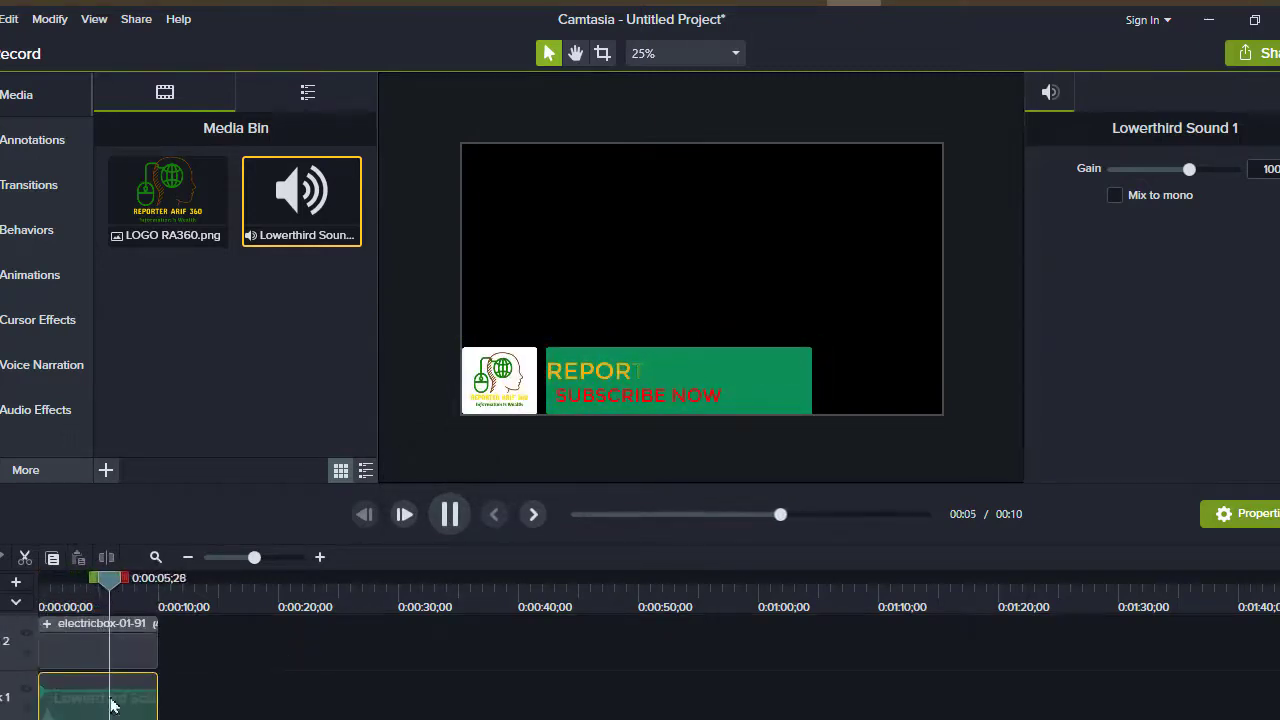
# Move the playhead back to 0:00:02;09 and lock track 2 holding the lower third.
pyautogui.moveTo(122, 594); pyautogui.dragTo(68, 588)
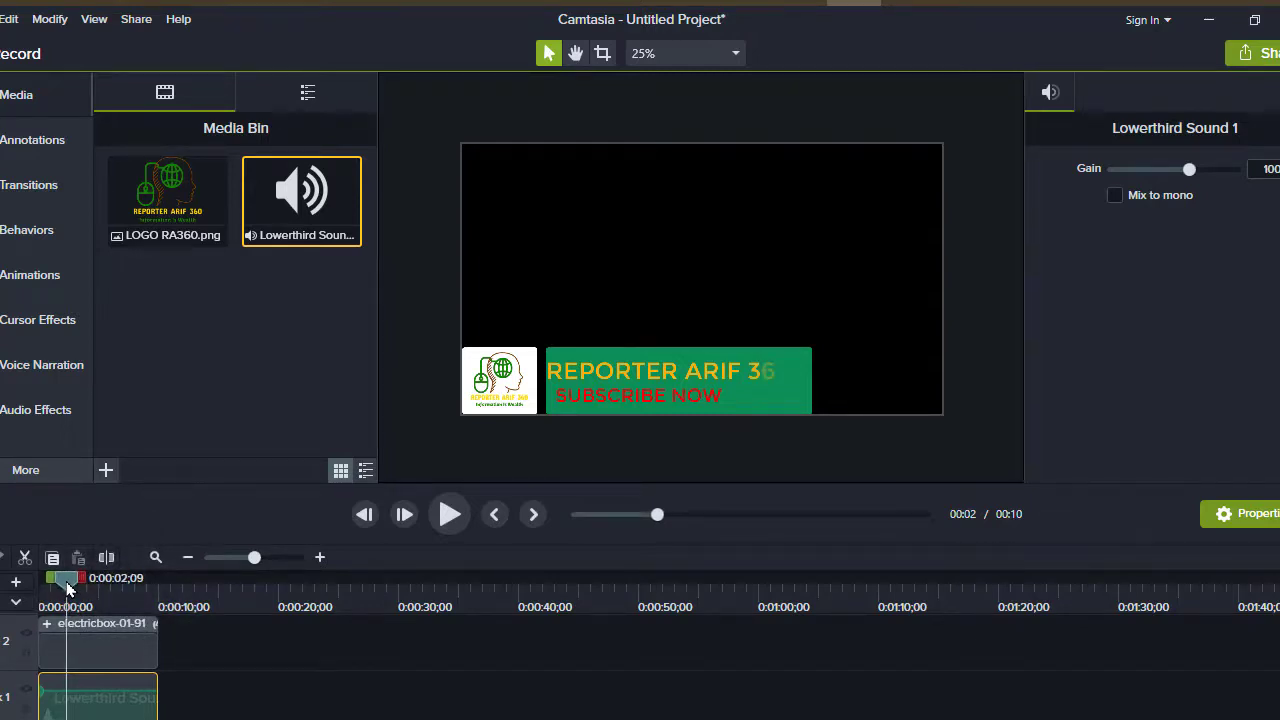
pyautogui.click(26, 652)
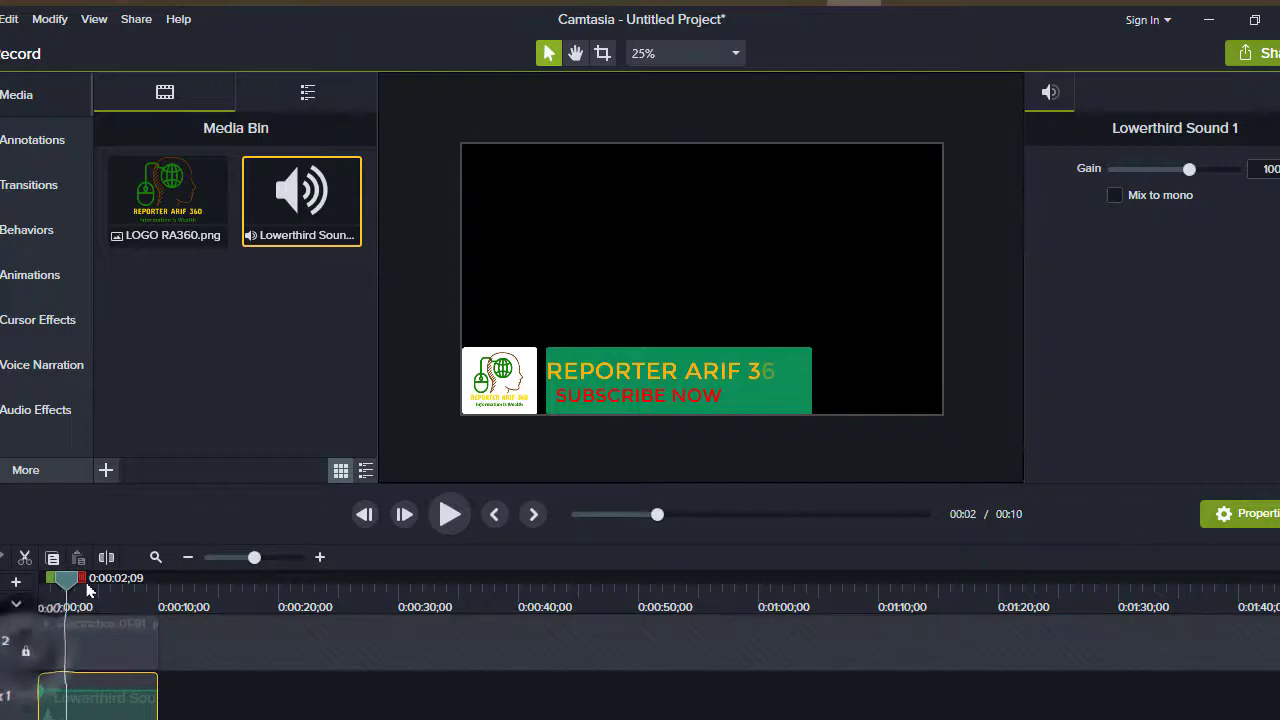
# Cut the lower third sound after 0:00:02;09 and place a copy of the remaining clip at the end of the lower third.
pyautogui.moveTo(90, 582); pyautogui.dragTo(178, 585)
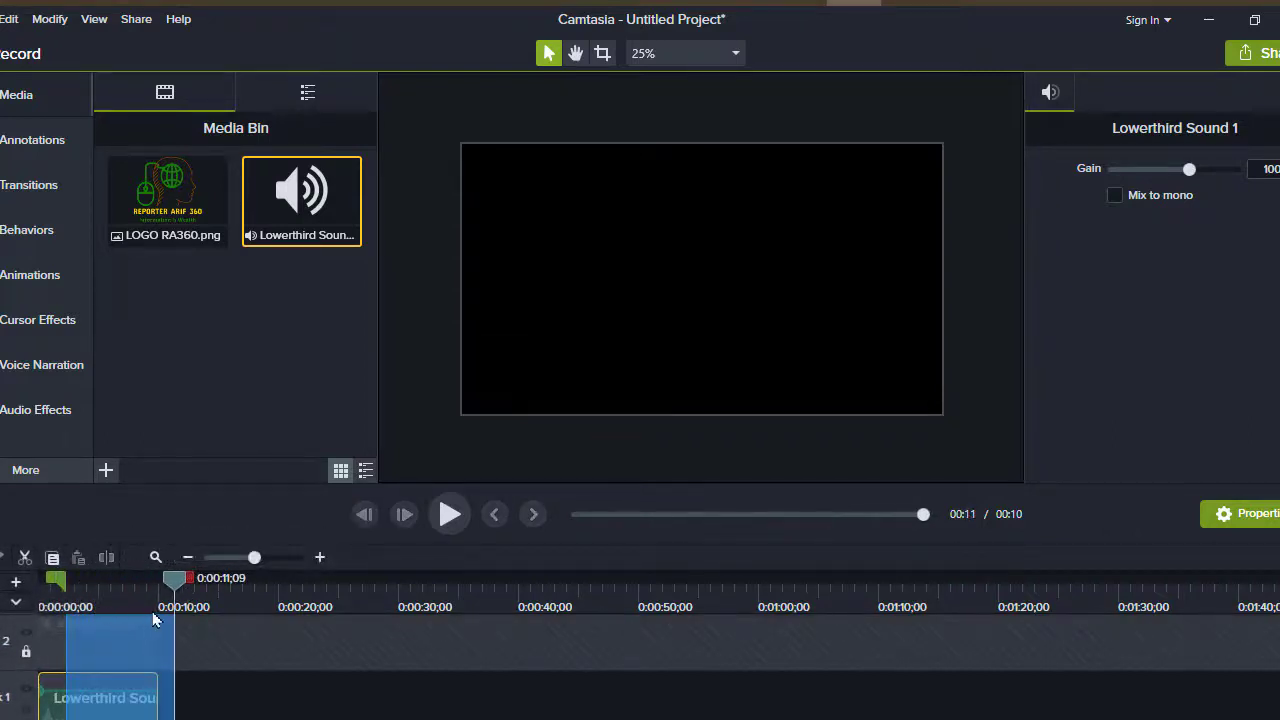
pyautogui.click(24, 560)
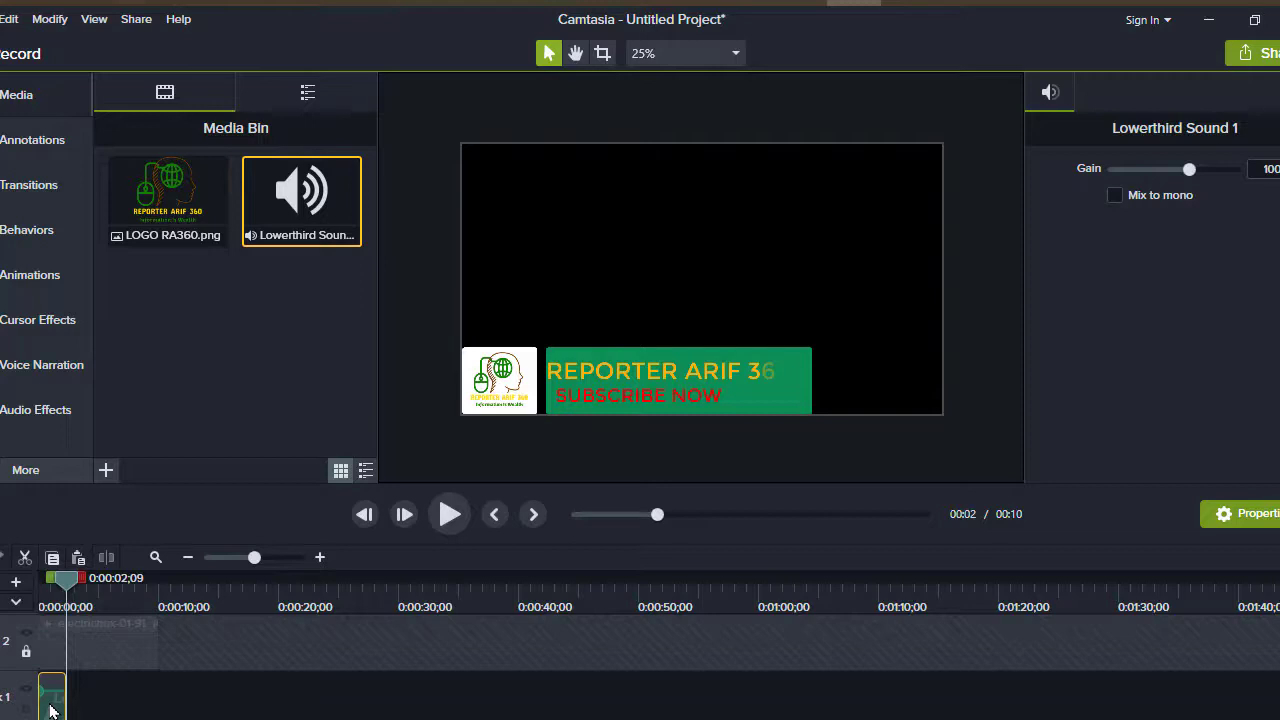
pyautogui.click(94, 710)
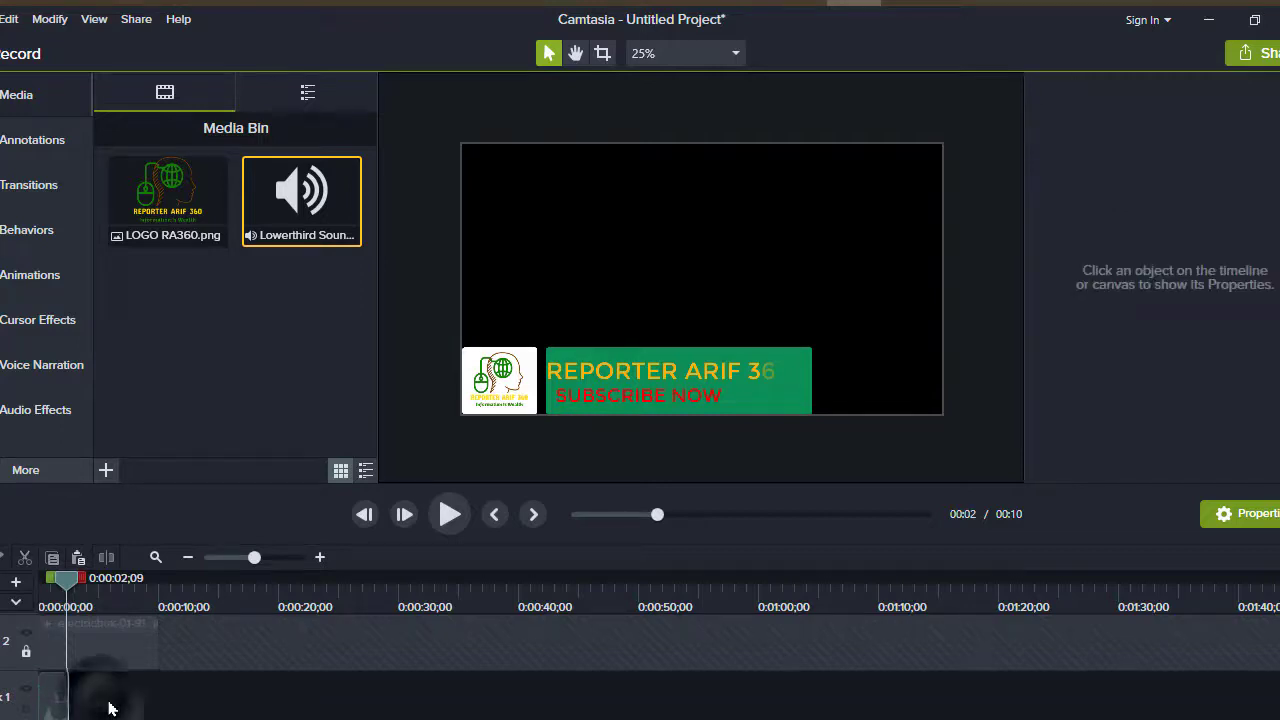
pyautogui.click(110, 709)
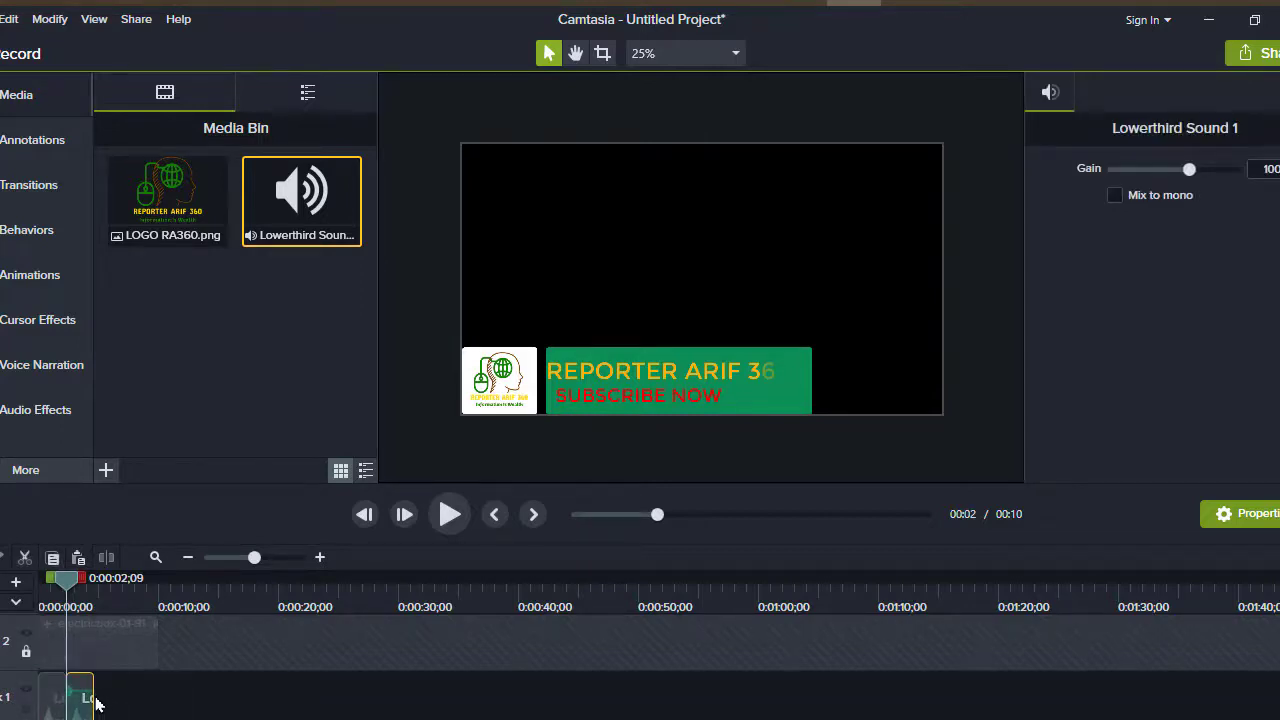
pyautogui.moveTo(86, 705); pyautogui.dragTo(141, 713)
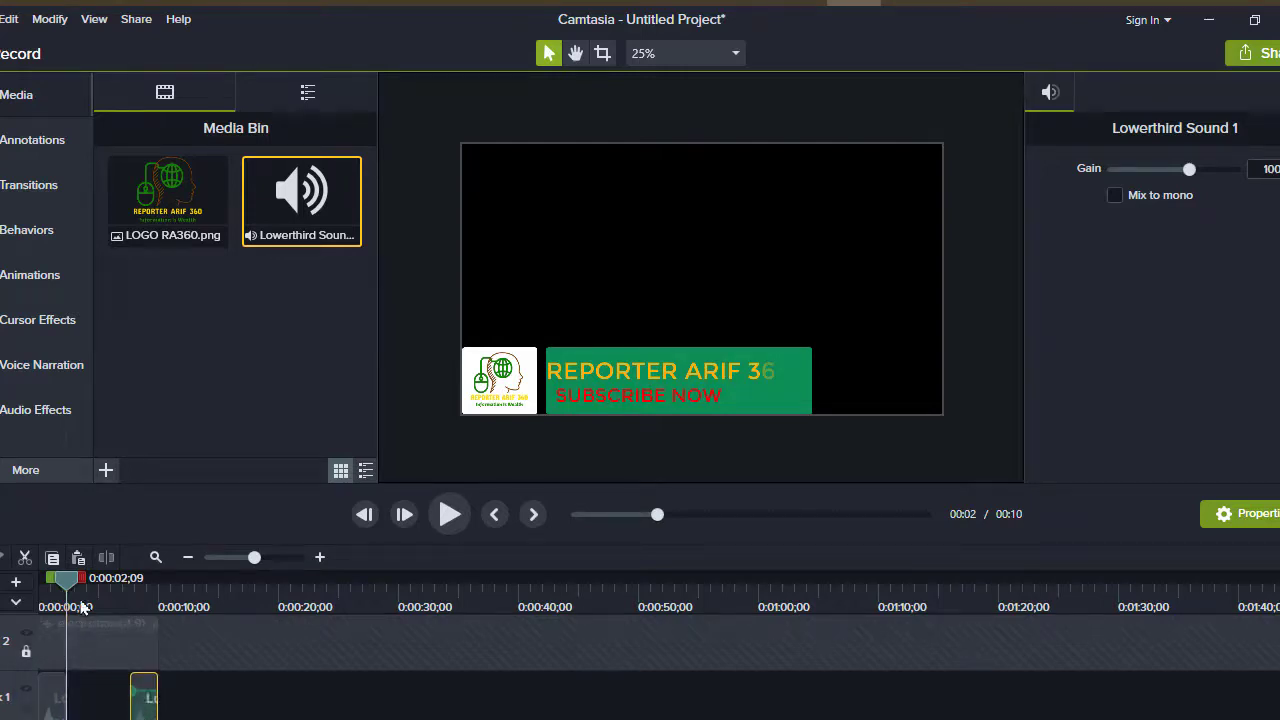
# Play the lower third with its opening and closing sounds, and return the playhead to the start of the timeline.
pyautogui.click(449, 514)
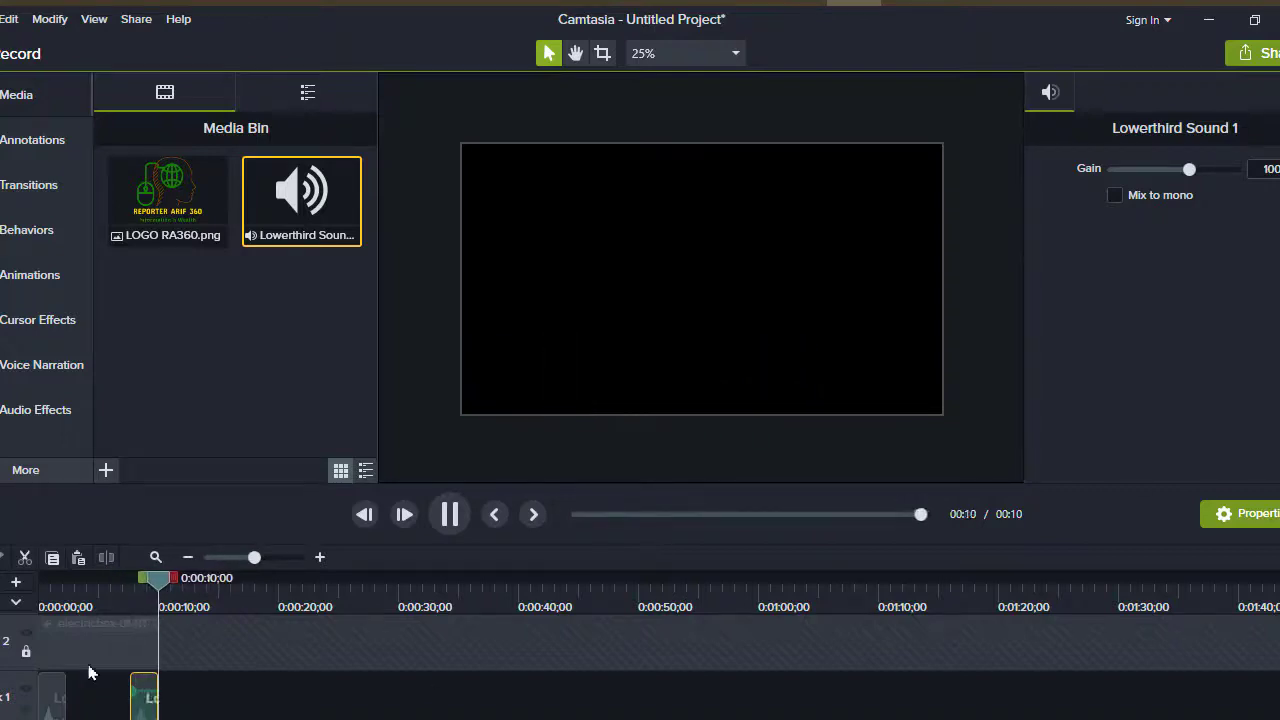
pyautogui.moveTo(157, 588); pyautogui.dragTo(38, 588)
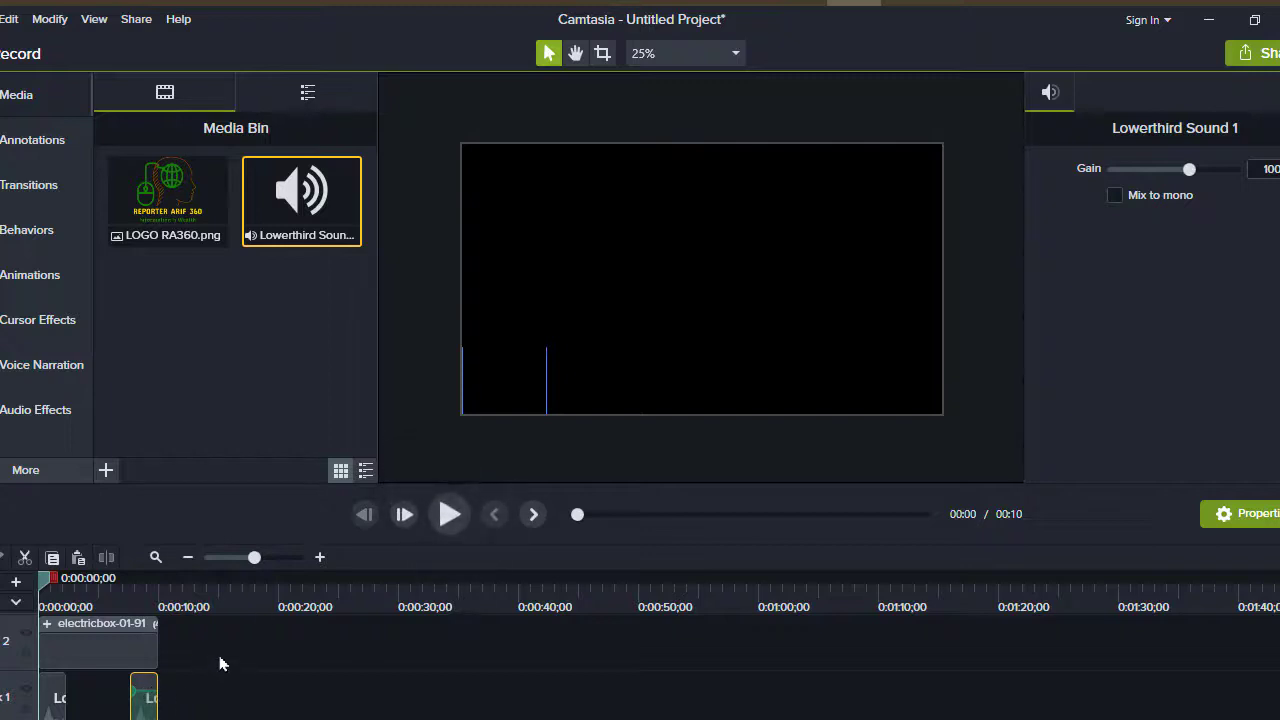
# Select the electricbox-01-91 lower third with both sound clips and group them together.
pyautogui.click(223, 658)
pyautogui.moveTo(223, 658); pyautogui.dragTo(18, 712)
pyautogui.rightClick(100, 630)
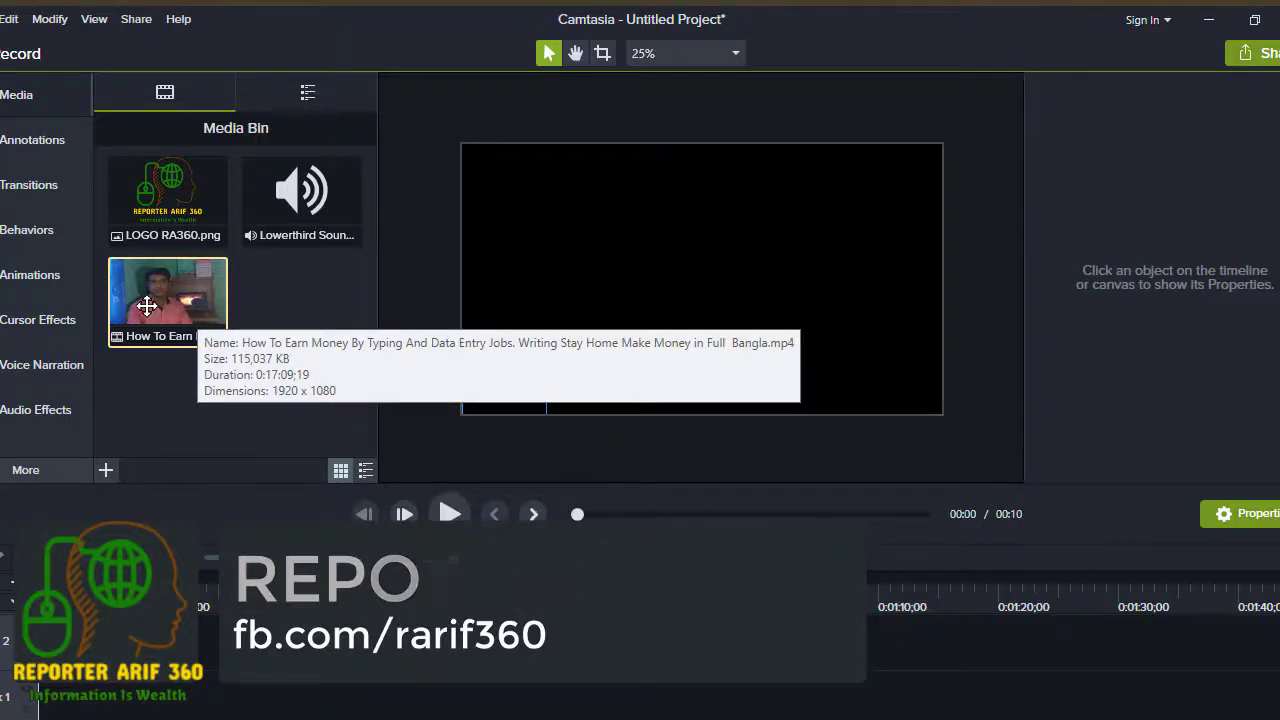
# Add the How To Earn Money video to track 3 from the start of the timeline and turn on its audio editing.
pyautogui.moveTo(147, 306); pyautogui.dragTo(20, 649)
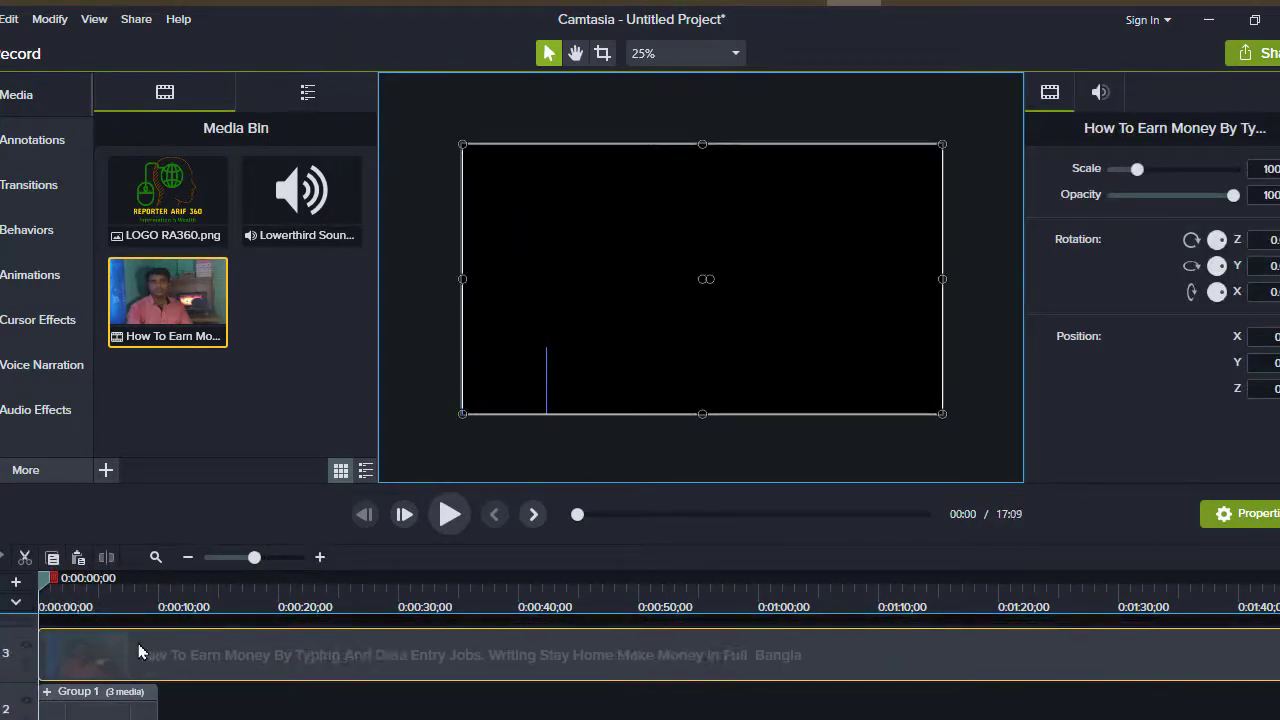
pyautogui.rightClick(420, 665)
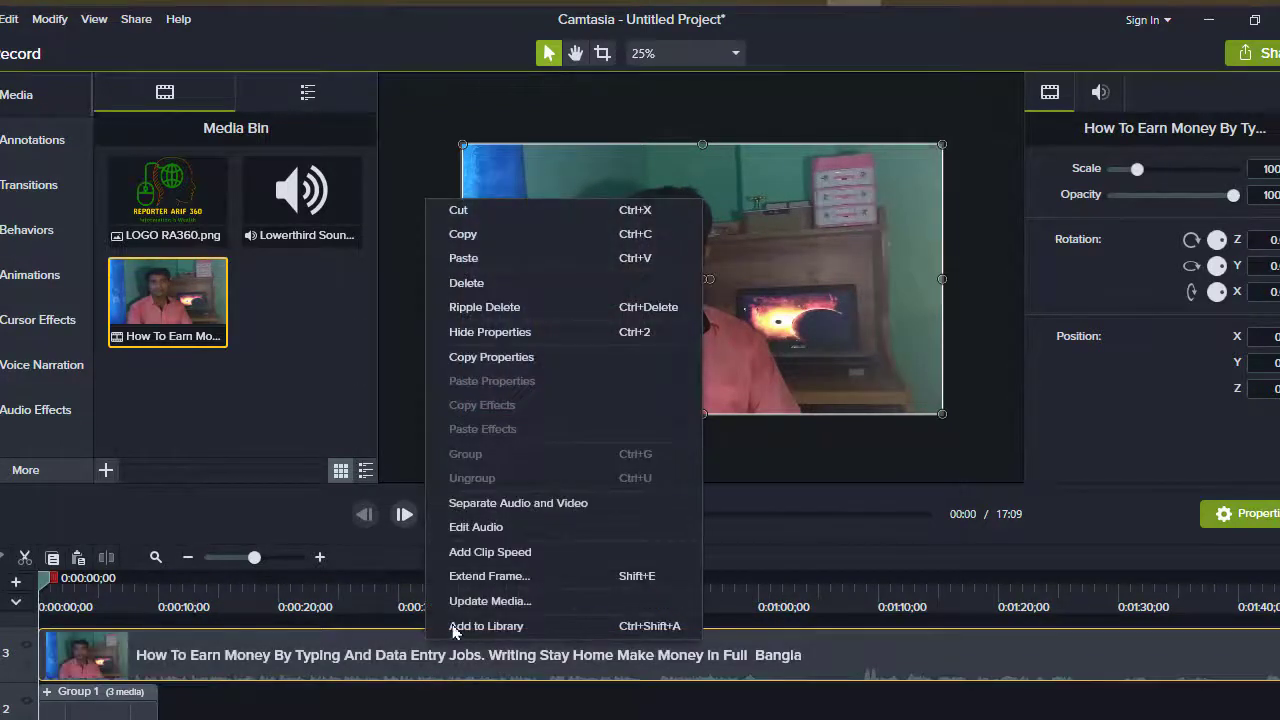
pyautogui.click(466, 526)
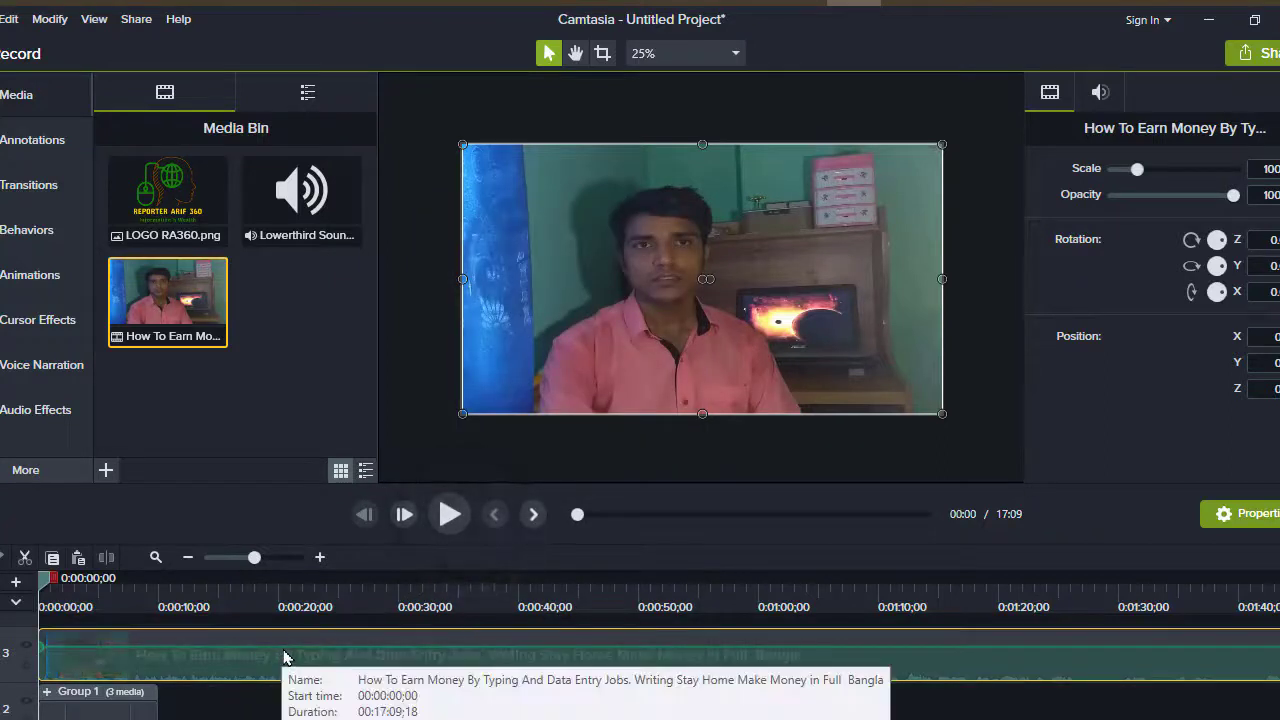
# Move the How To Earn Money video to track 1, beneath the grouped lower third.
pyautogui.press('space')
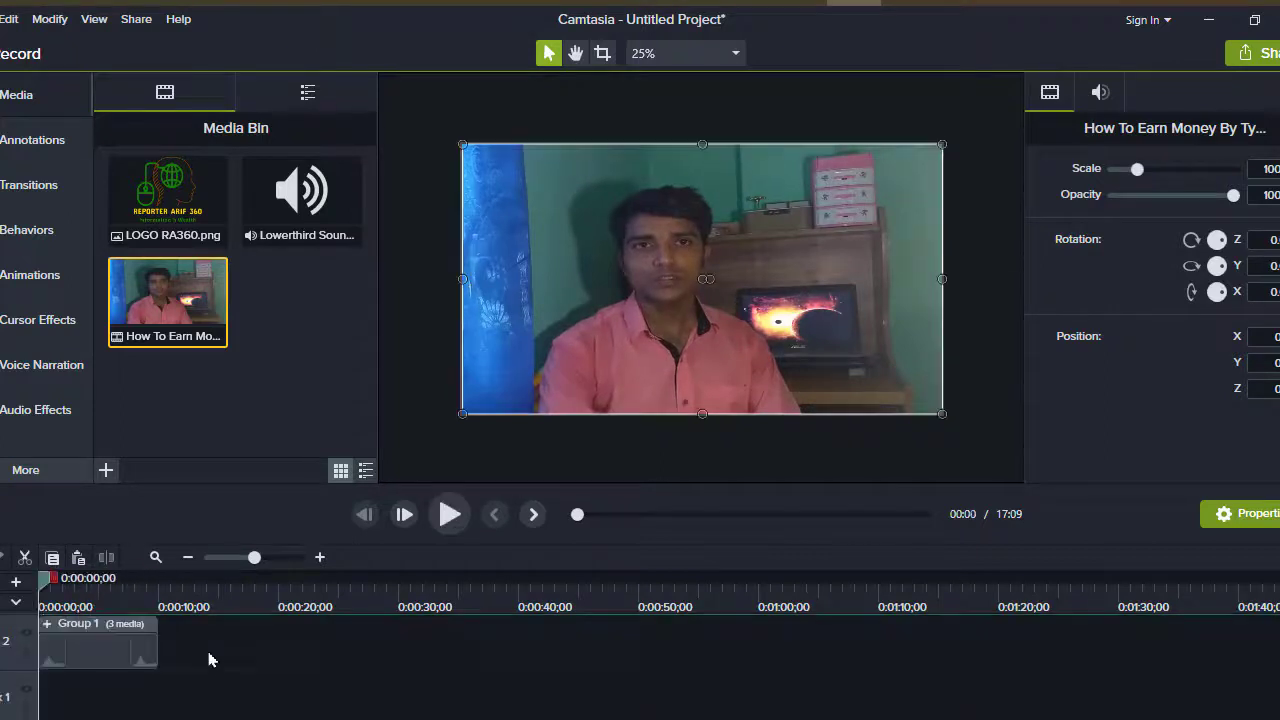
pyautogui.scroll(2, 209, 657)
pyautogui.moveTo(200, 679); pyautogui.dragTo(57, 717)
pyautogui.scroll(-1, 375, 693)
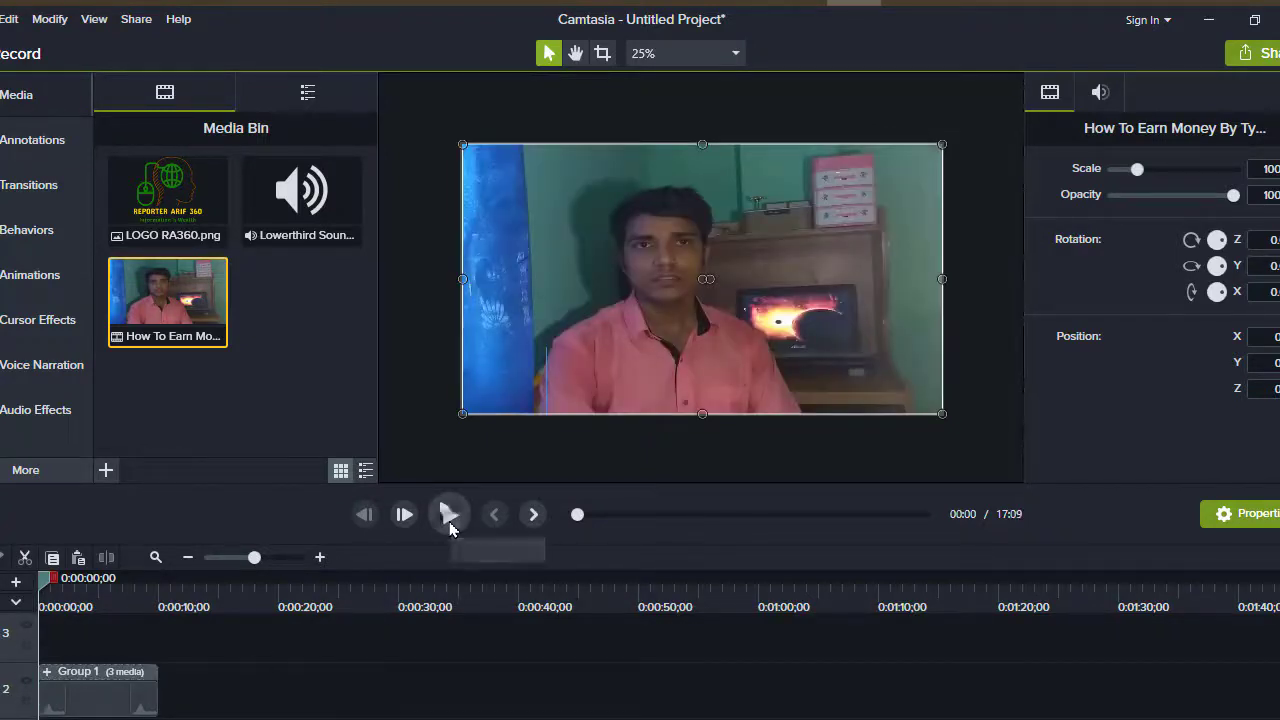
# Play the lower third over the video and park the playhead at 0:00:05;13.
pyautogui.click(447, 514)
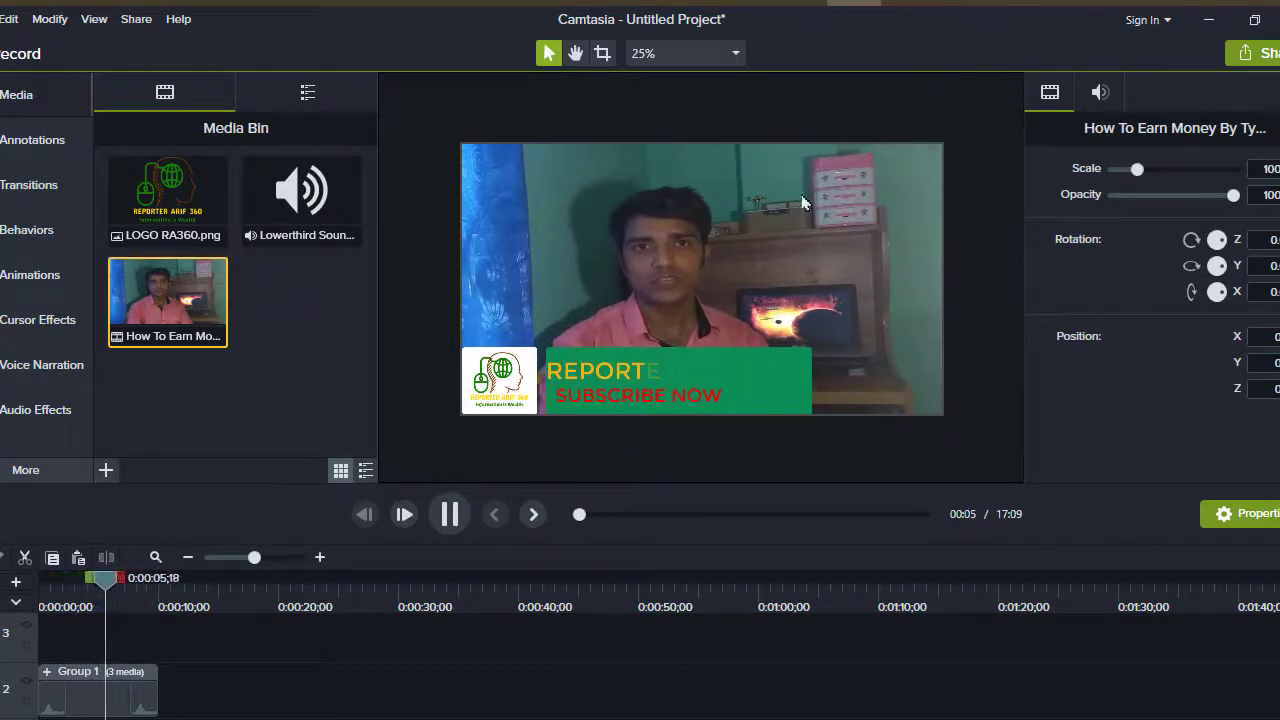
pyautogui.moveTo(128, 590); pyautogui.dragTo(103, 590)
# Open Group 1 and ungroup the electricbox-01-91 lower third inside it.
pyautogui.click(130, 700)
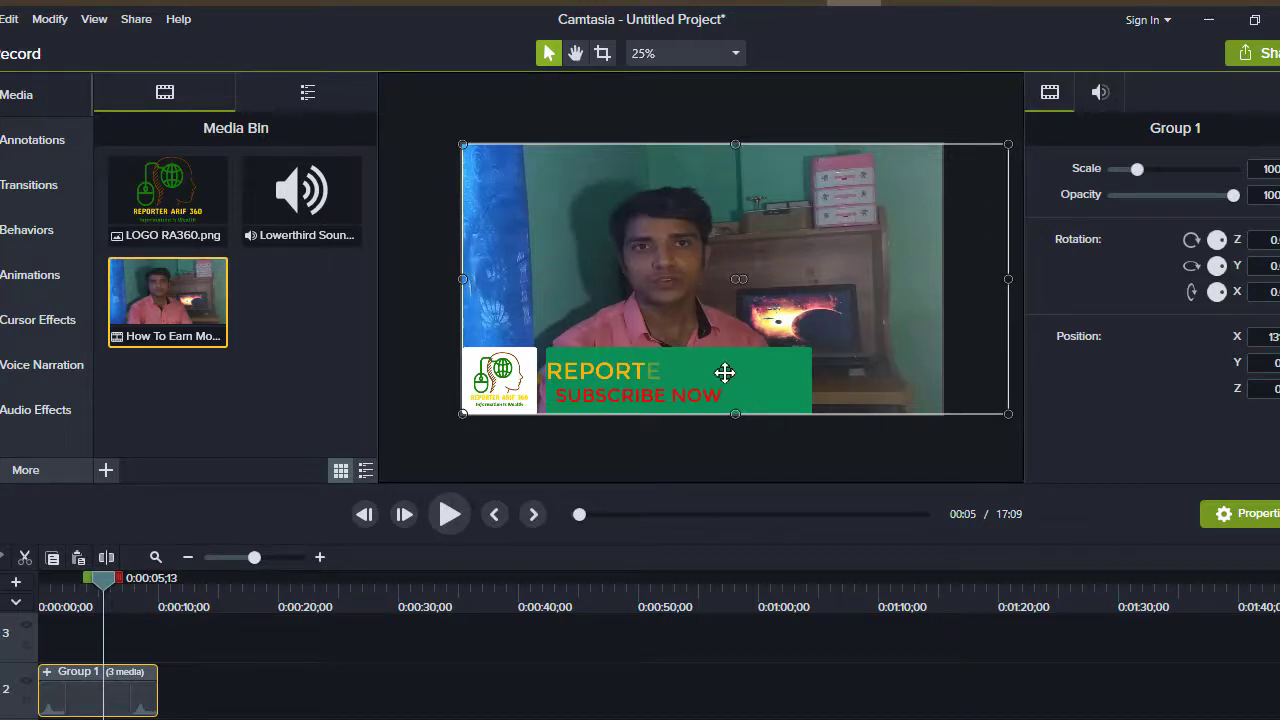
pyautogui.click(47, 676)
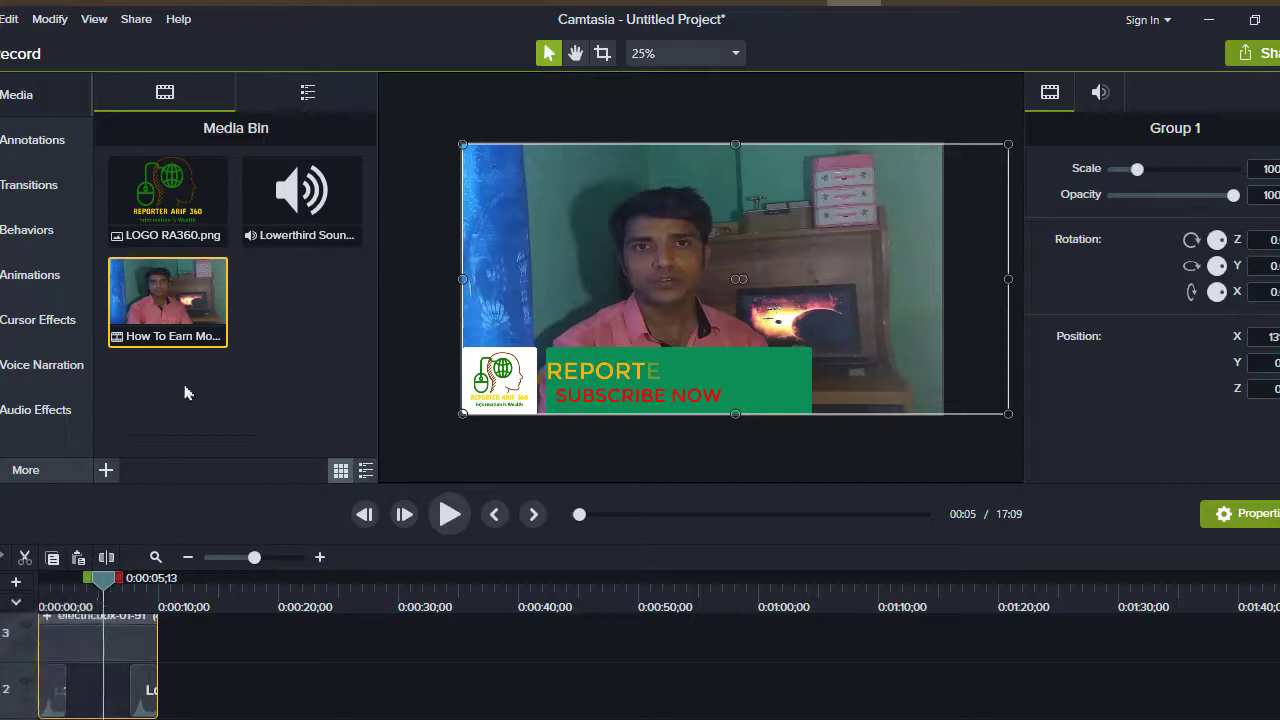
pyautogui.rightClick(130, 636)
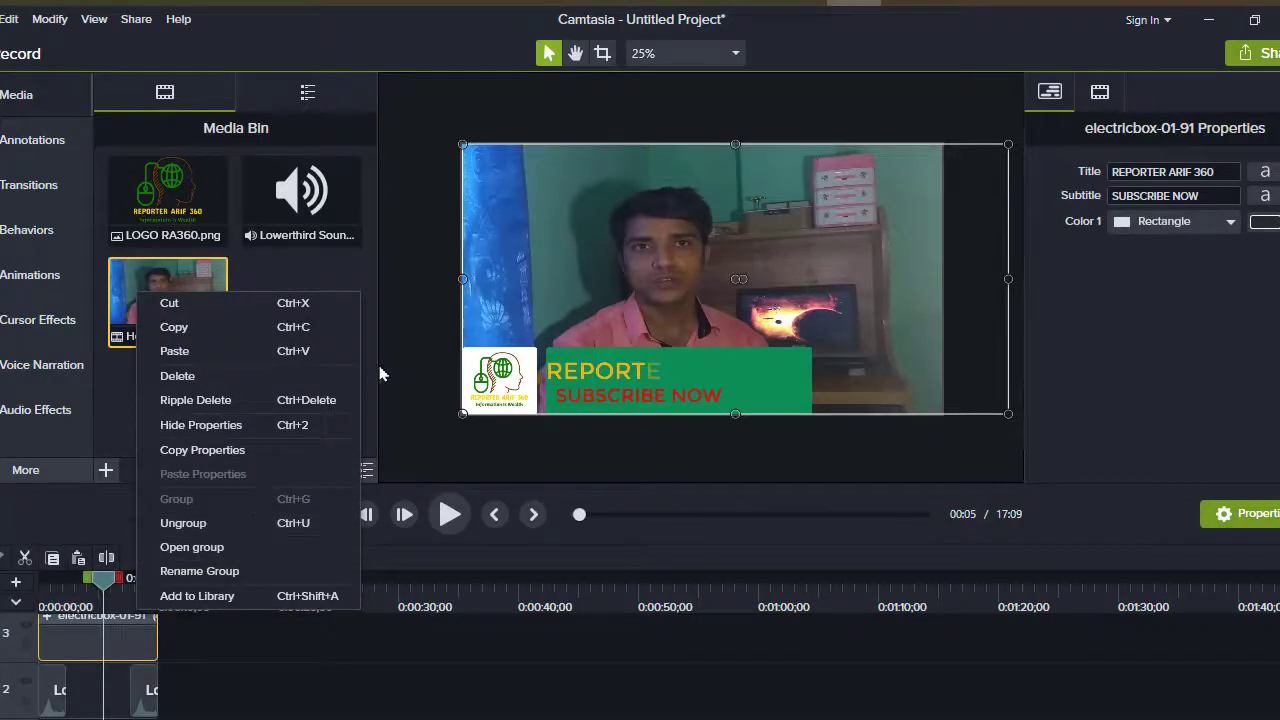
pyautogui.click(184, 523)
pyautogui.scroll(1, 42, 699)
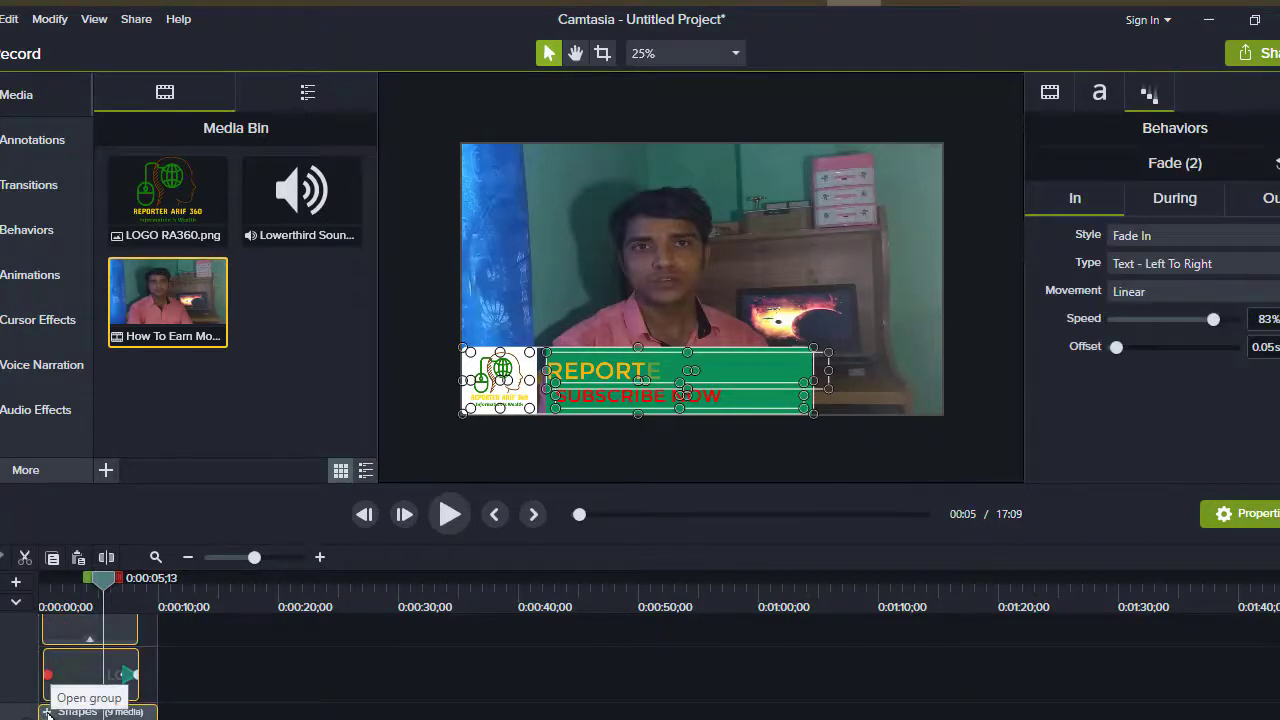
# Open the Shapes group and lower the fill opacity of the green rectangle behind the texts to 58%.
pyautogui.click(46, 712)
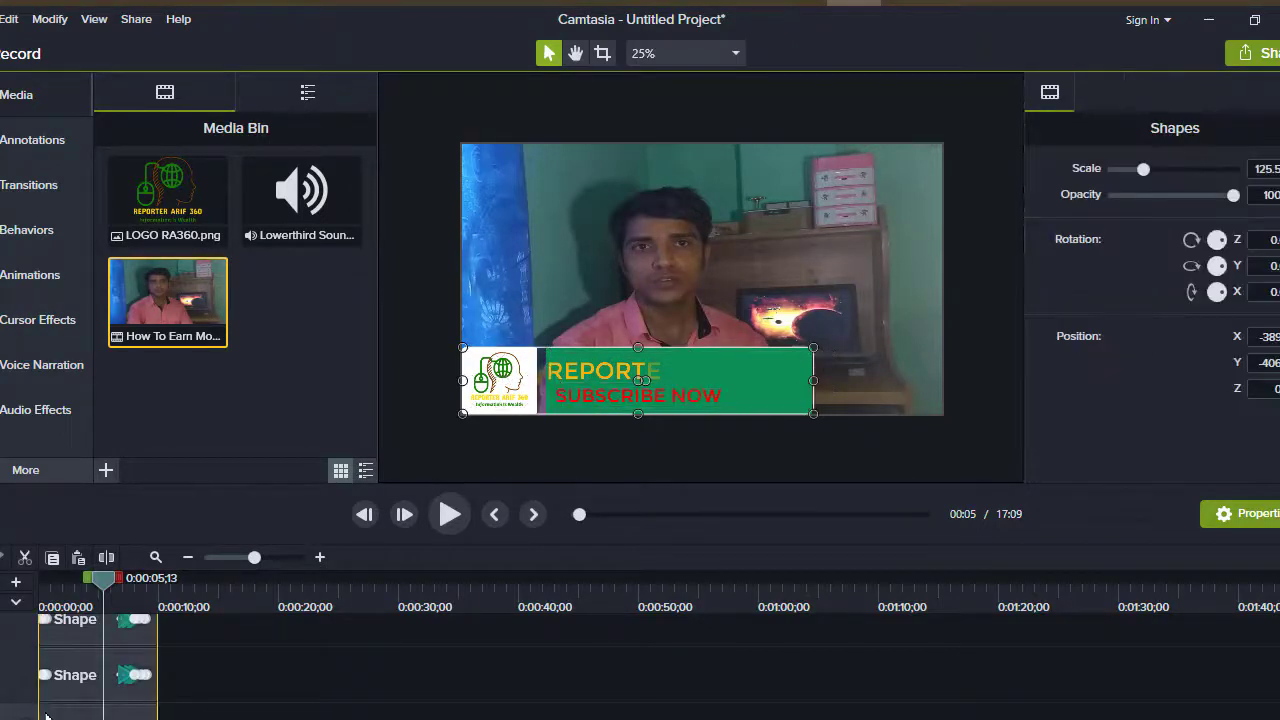
pyautogui.scroll(-4, 98, 687)
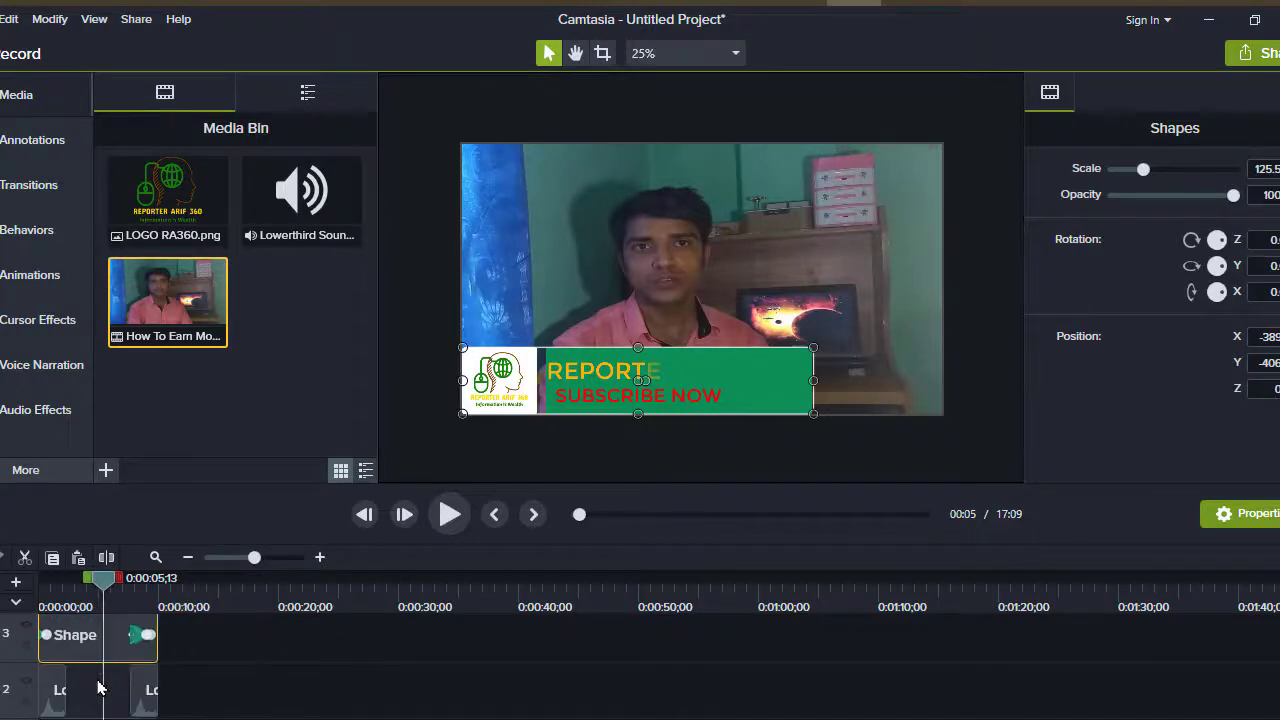
pyautogui.scroll(2, 82, 662)
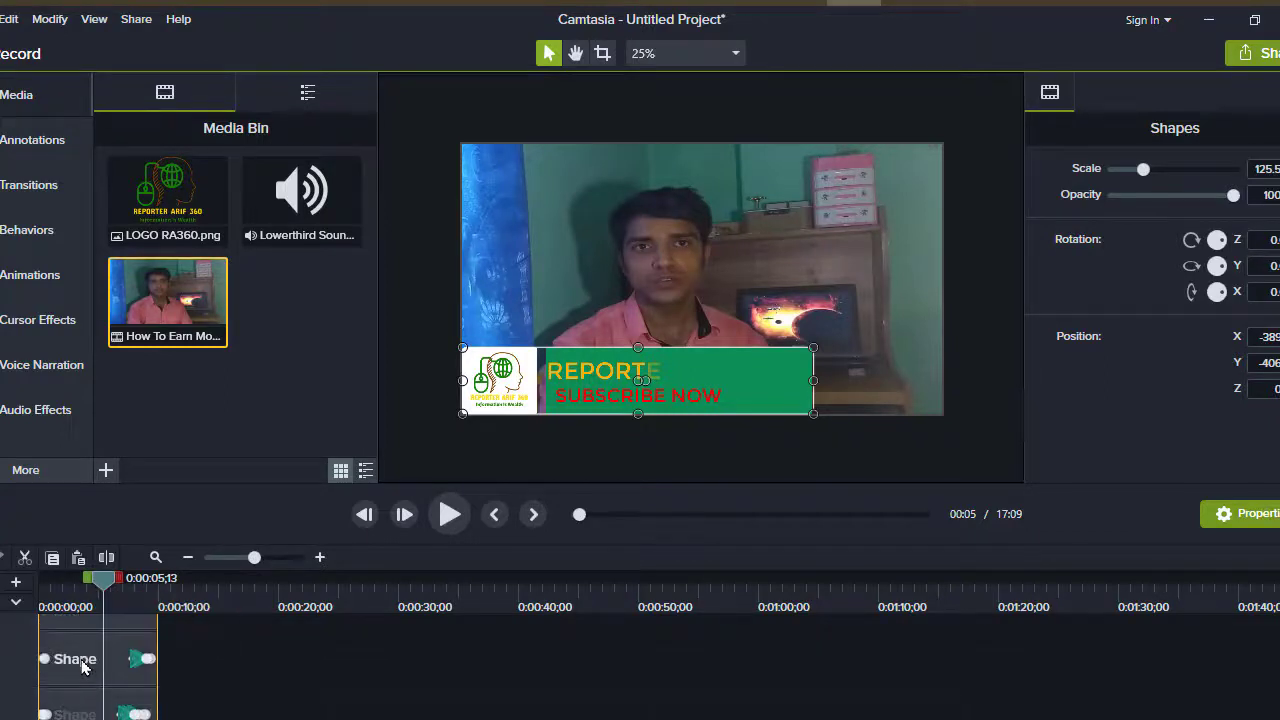
pyautogui.click(82, 667)
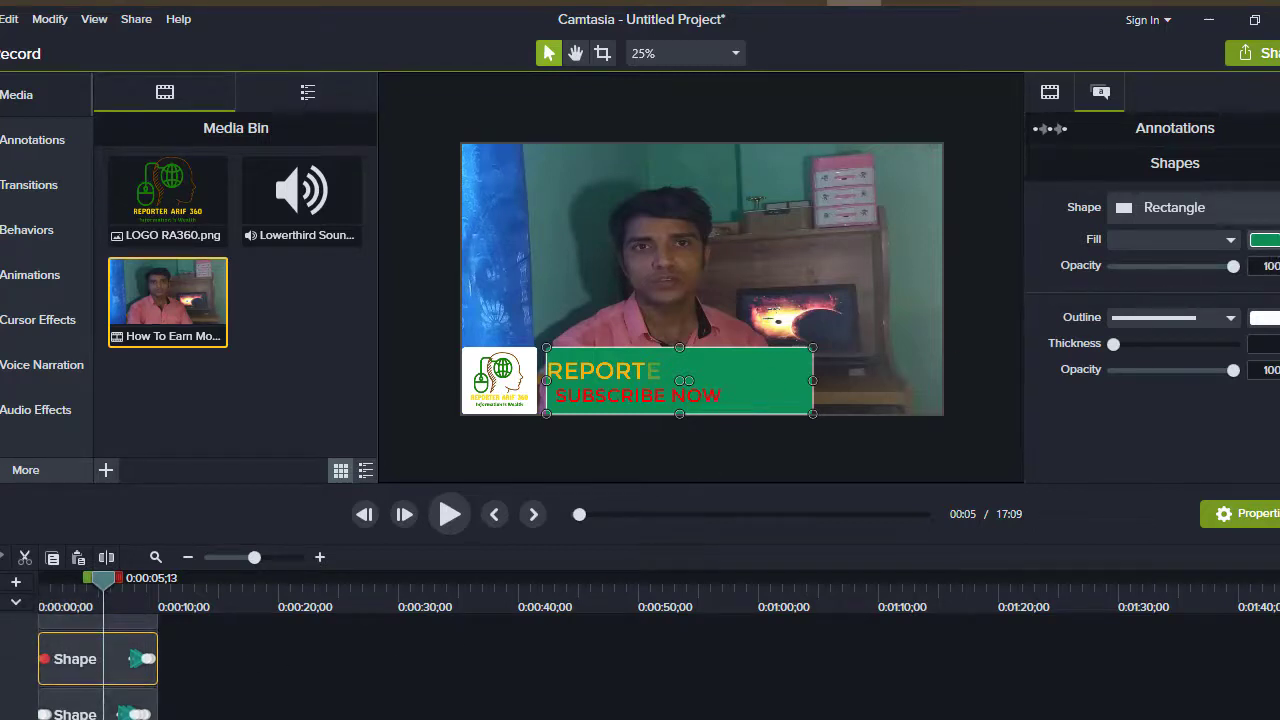
pyautogui.moveTo(1237, 270); pyautogui.dragTo(1207, 272)
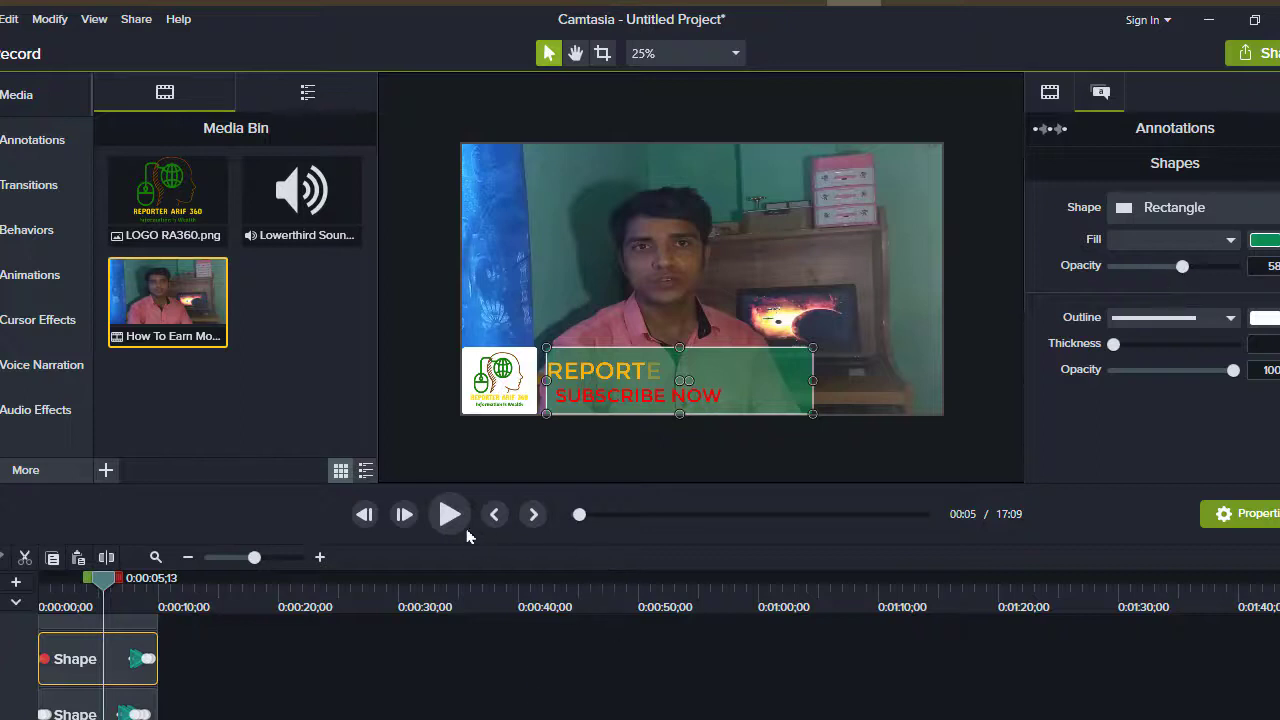
# Play the lower third with its semi-transparent background from the start and return the playhead to 0:00:00;00.
pyautogui.moveTo(97, 588); pyautogui.dragTo(14, 590)
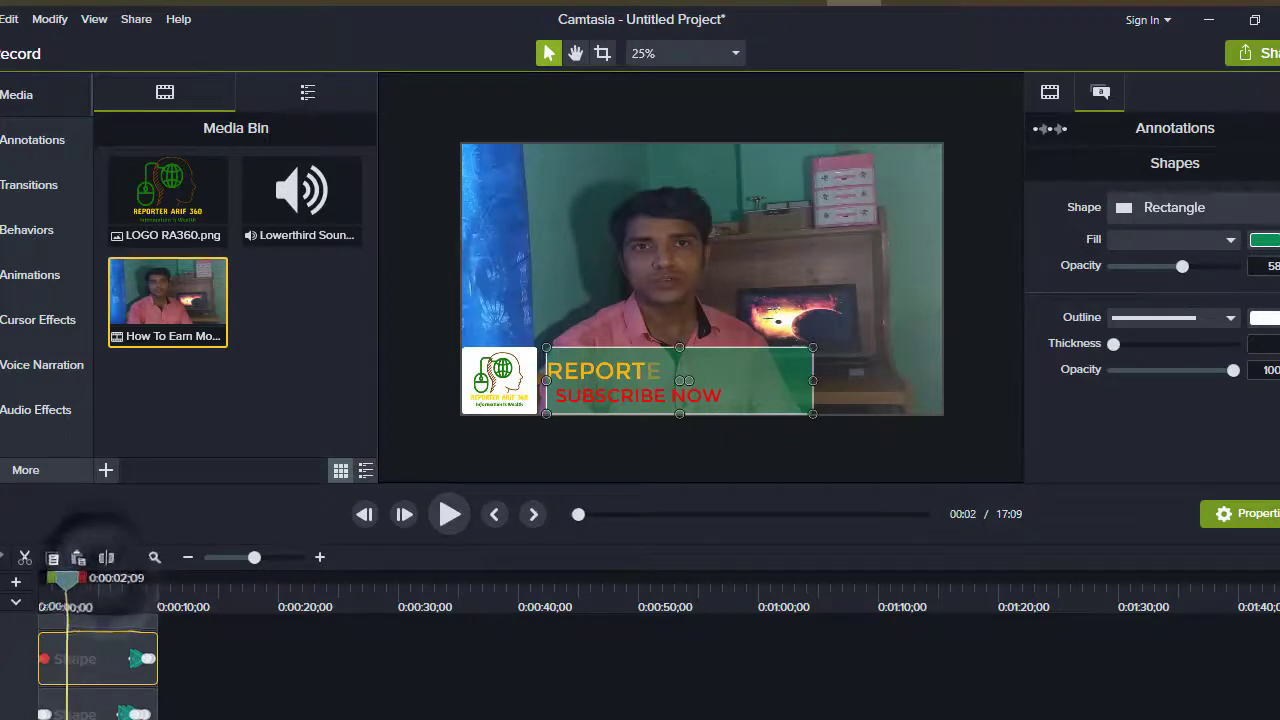
pyautogui.click(447, 515)
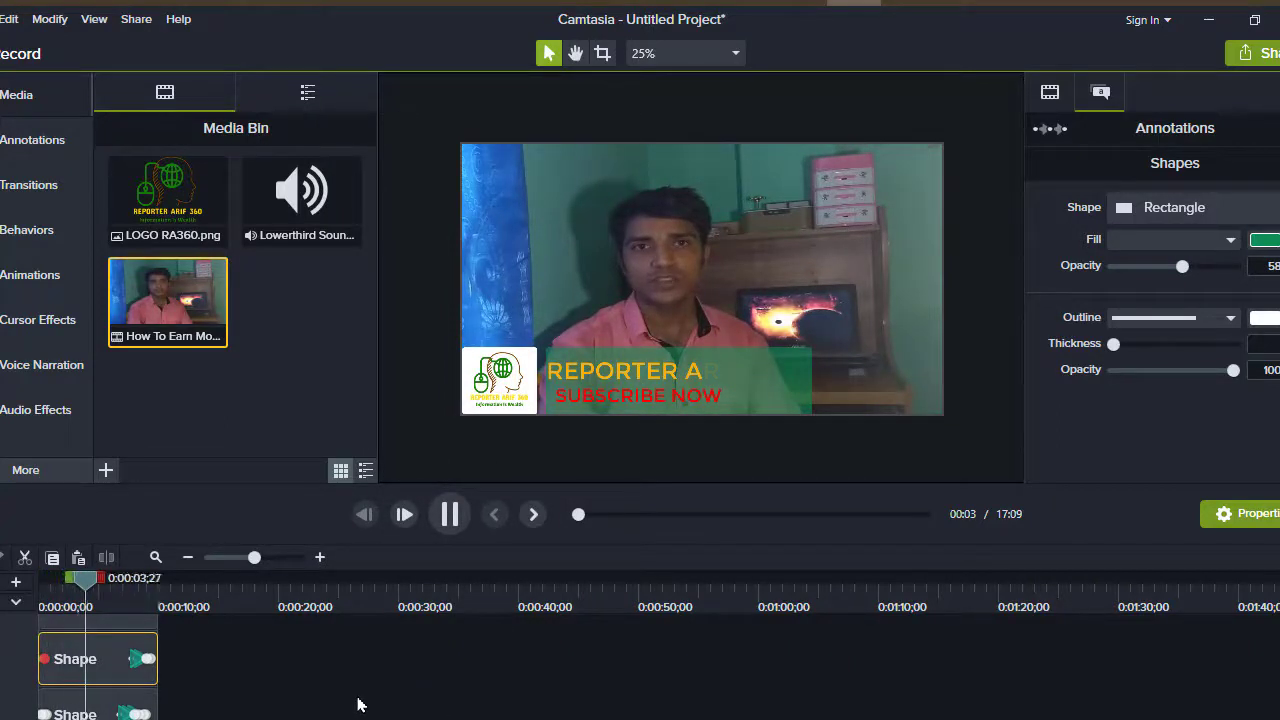
pyautogui.moveTo(104, 580); pyautogui.dragTo(38, 580)
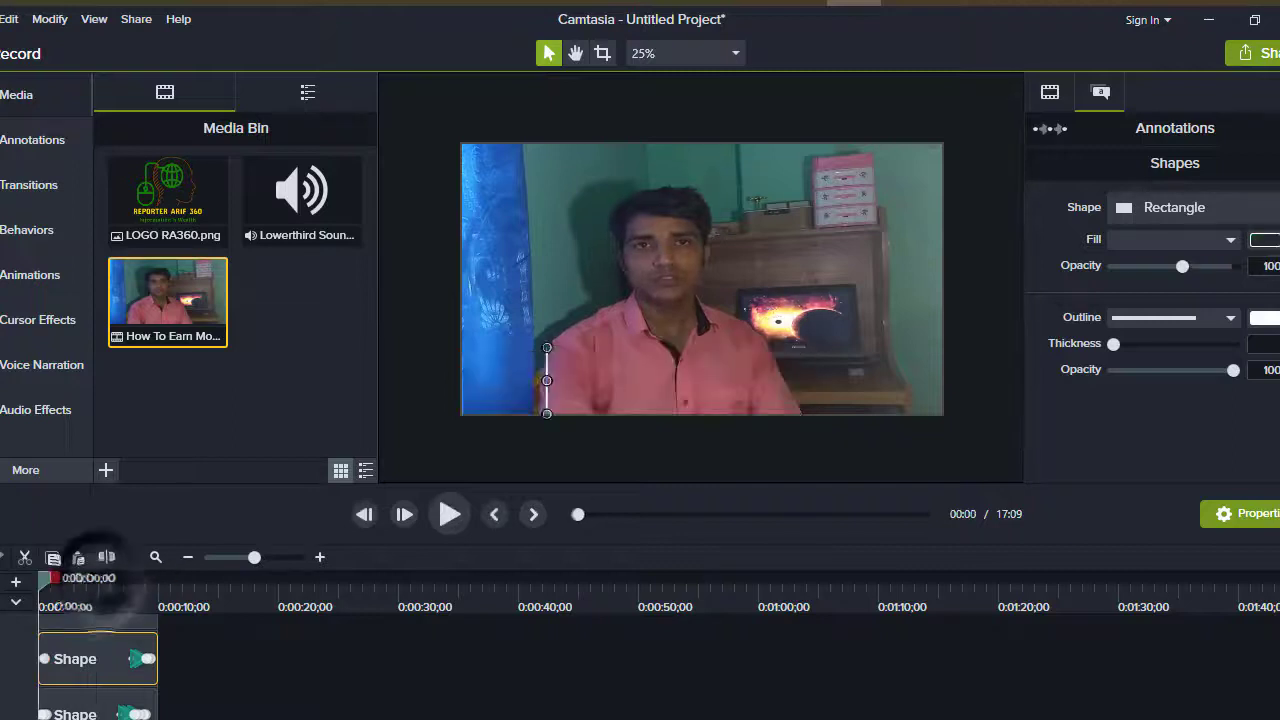
# Collapse the Shapes group and Group 1 on the timeline.
pyautogui.scroll(3, 48, 643)
pyautogui.click(47, 641)
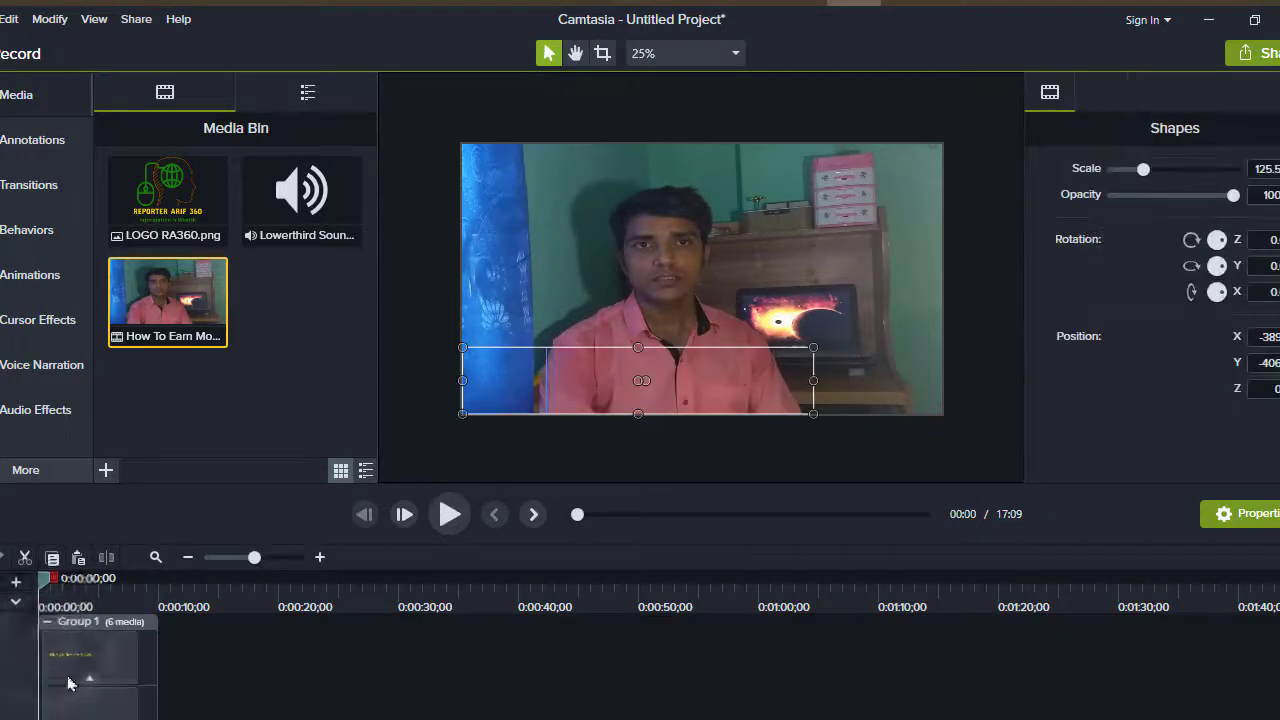
pyautogui.click(46, 623)
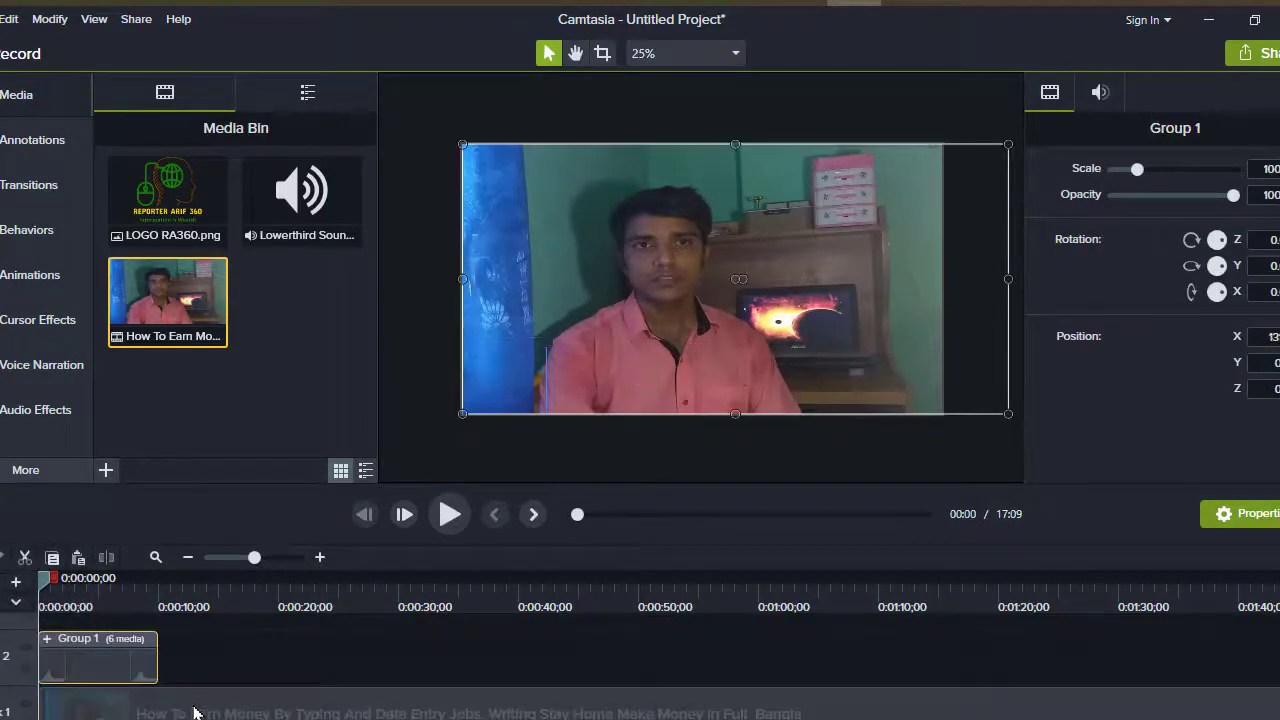
pyautogui.scroll(1, 248, 674)
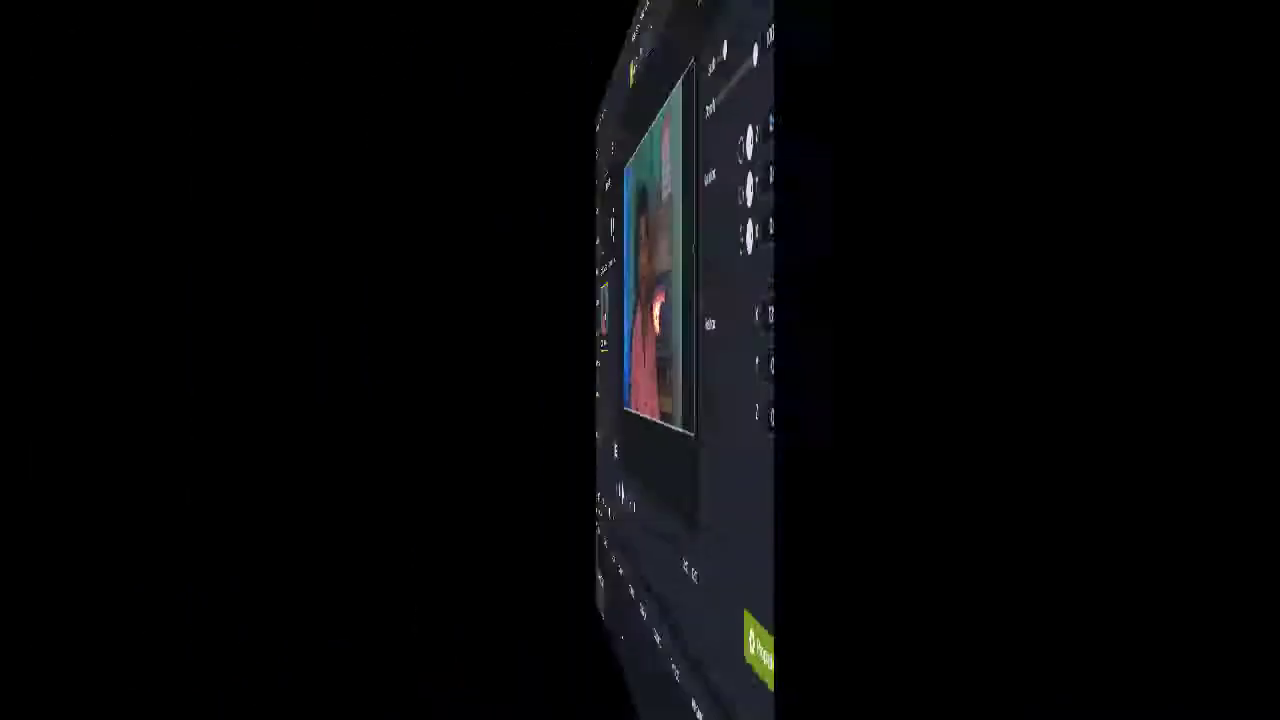